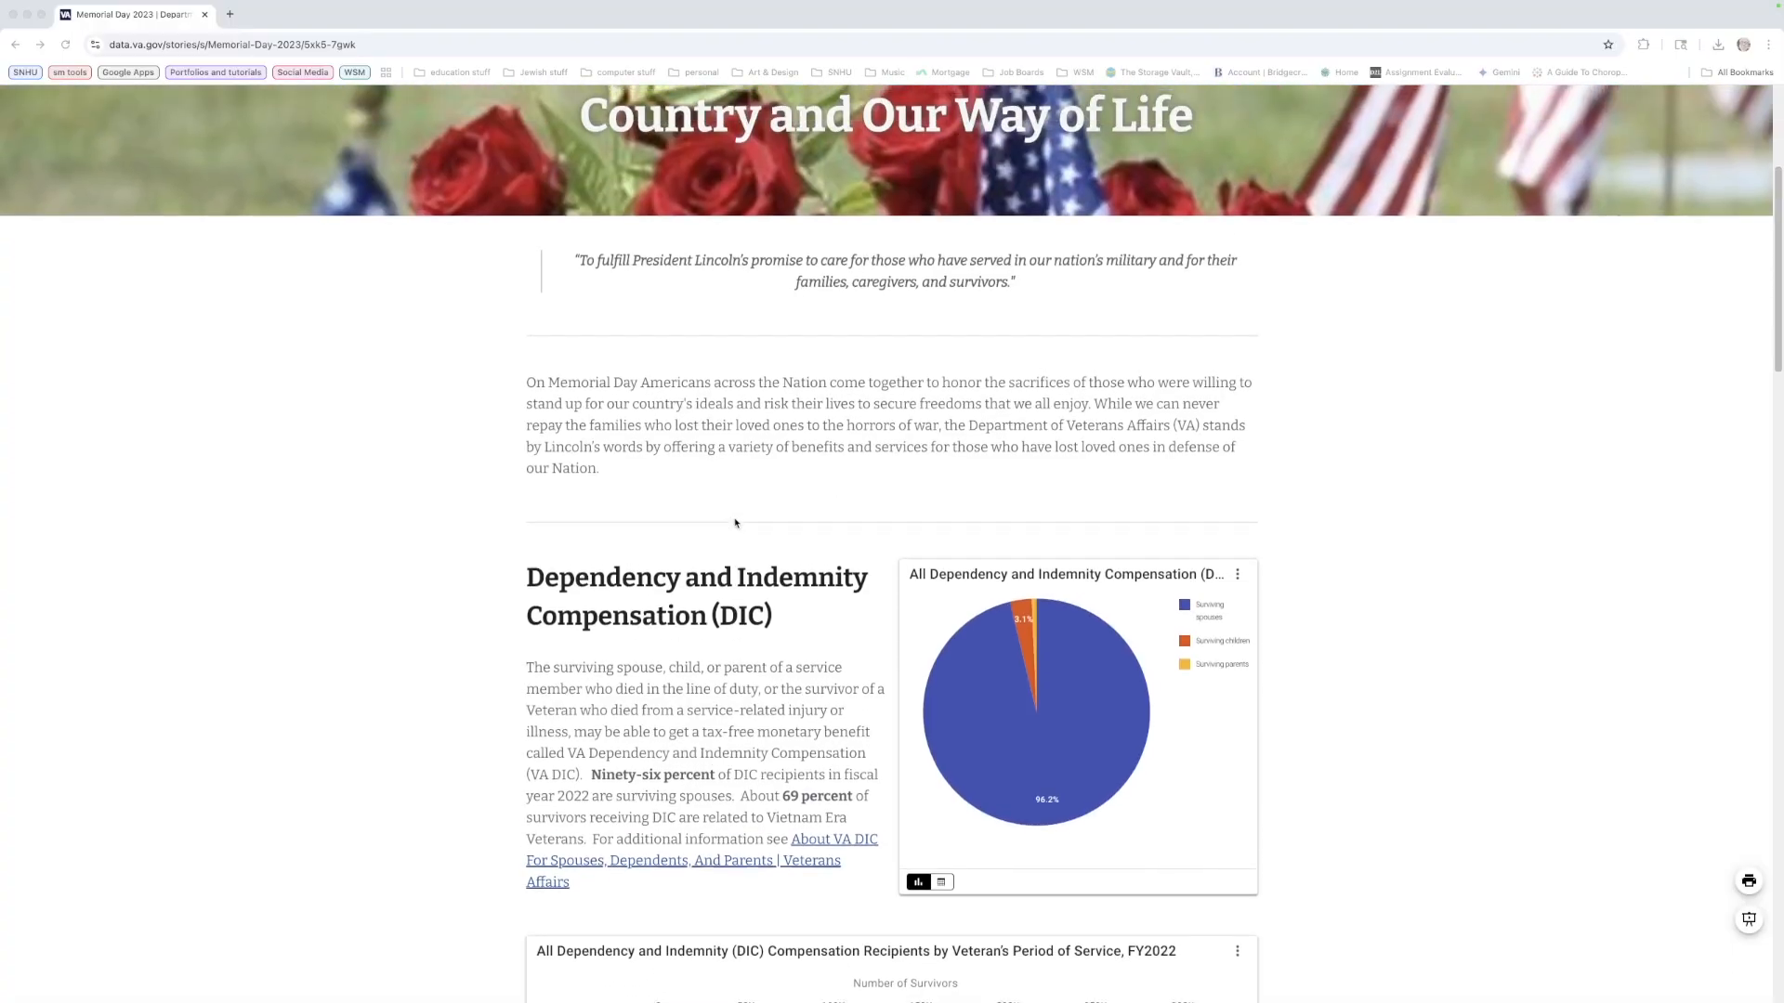
Browse the VA Memorial Day 2023 data story and switch its survivor charts to their summary table views
scroll(735, 523, "down", 4)
scroll(735, 523, "down", 3)
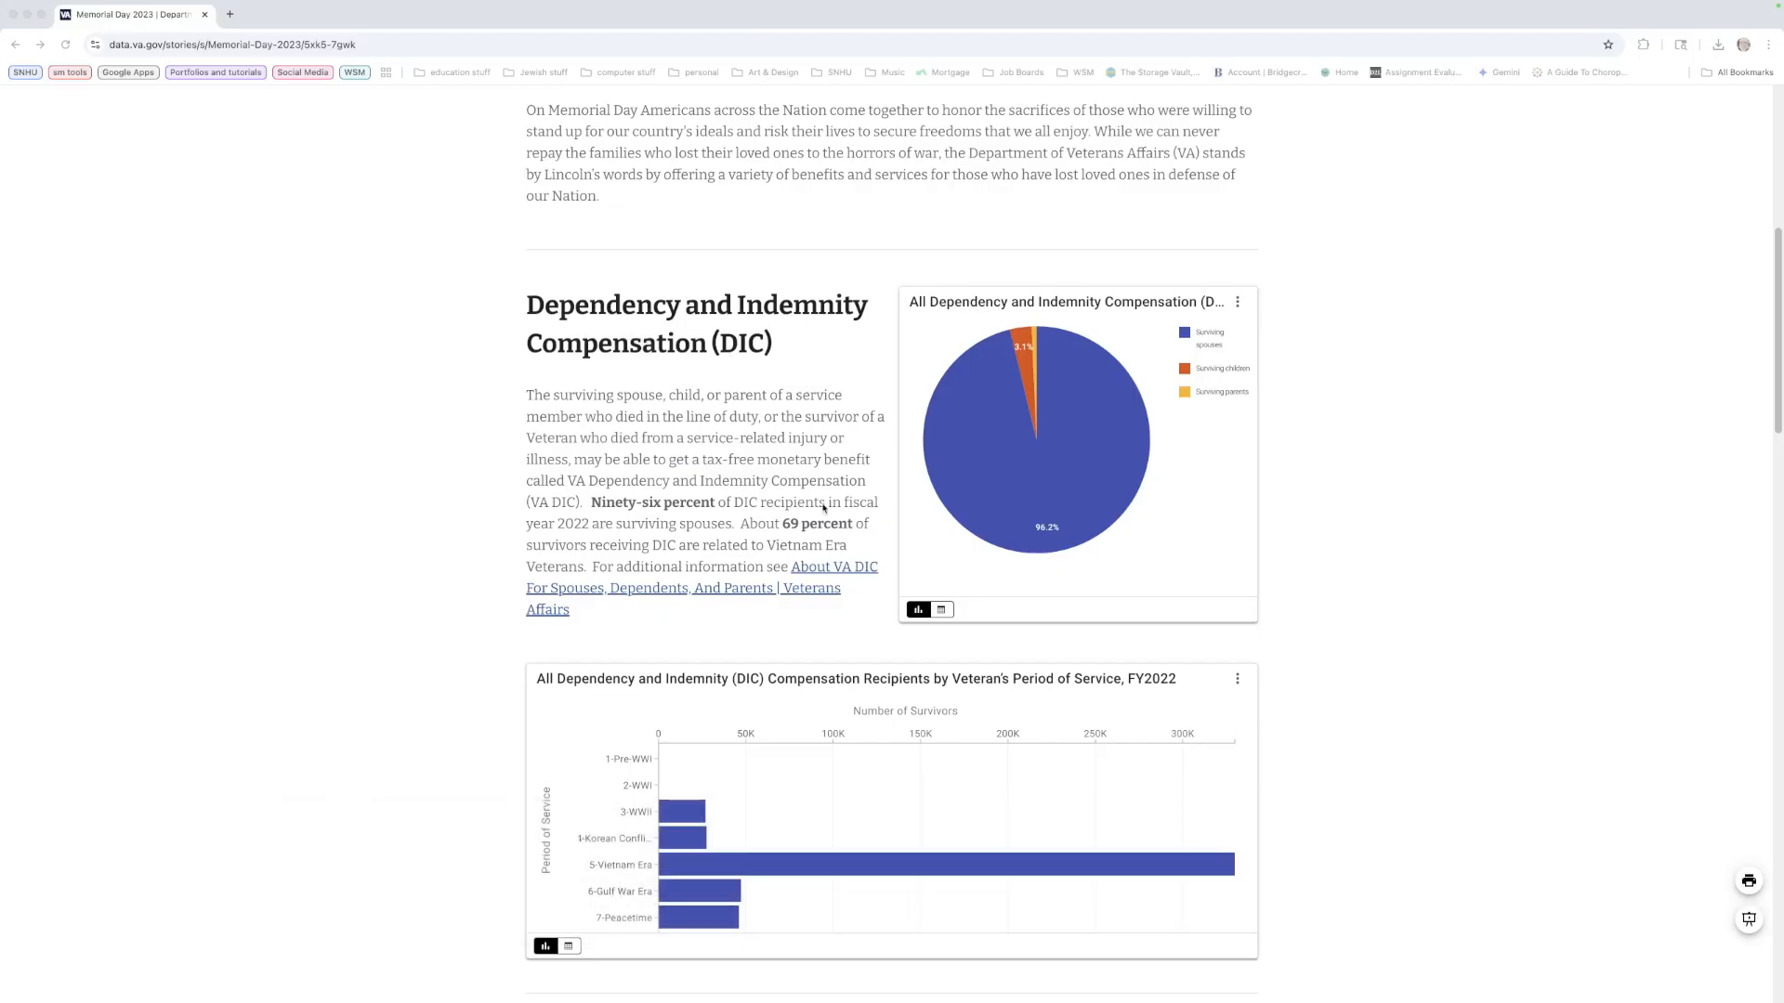
scroll(836, 511, "down", 1)
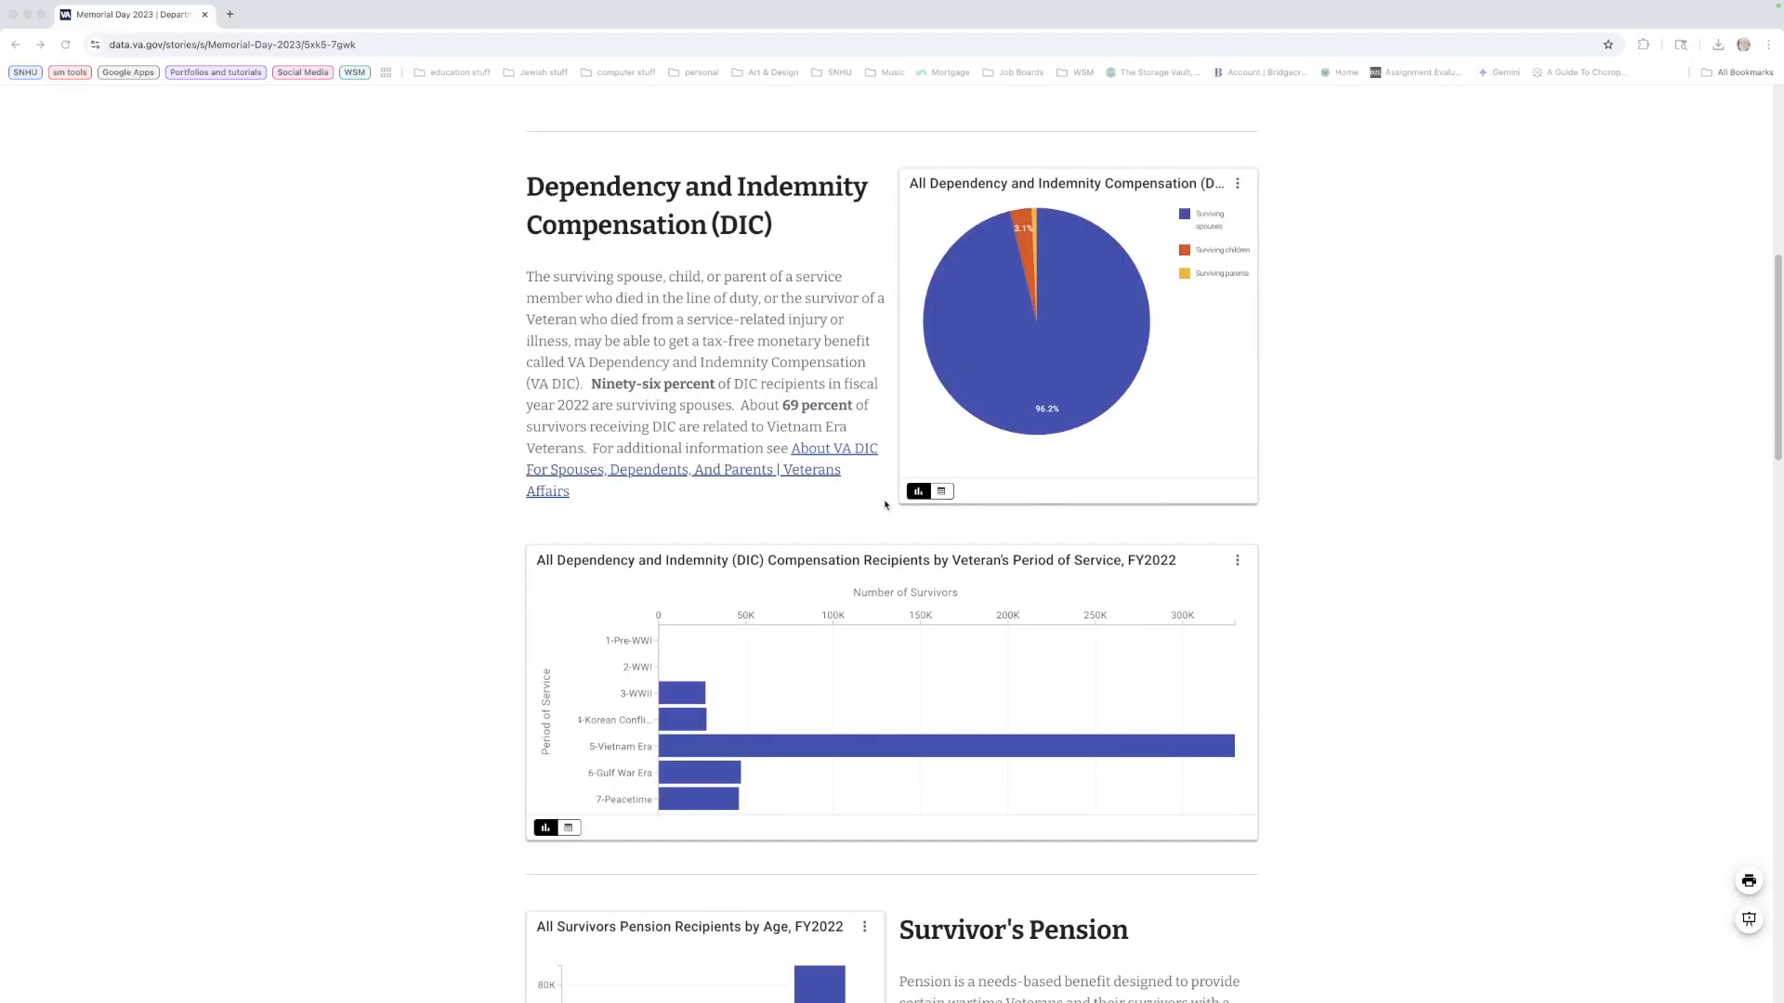
left_click(941, 491)
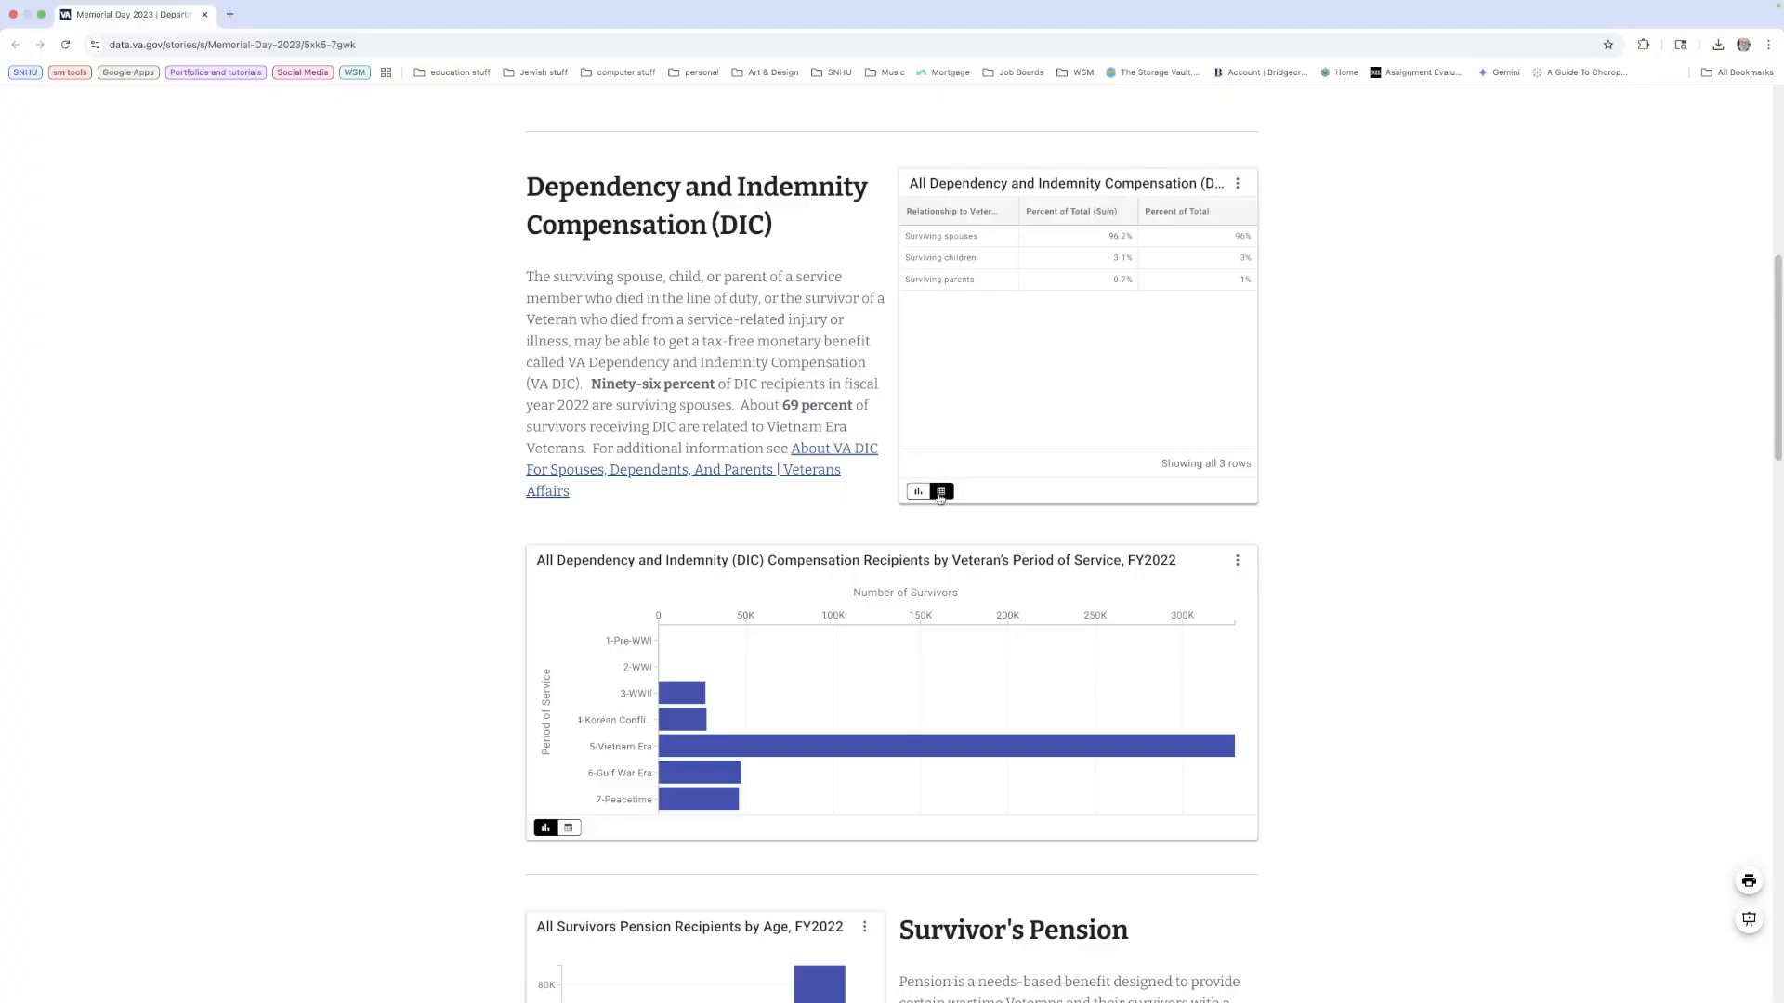
scroll(943, 446, "up", 1)
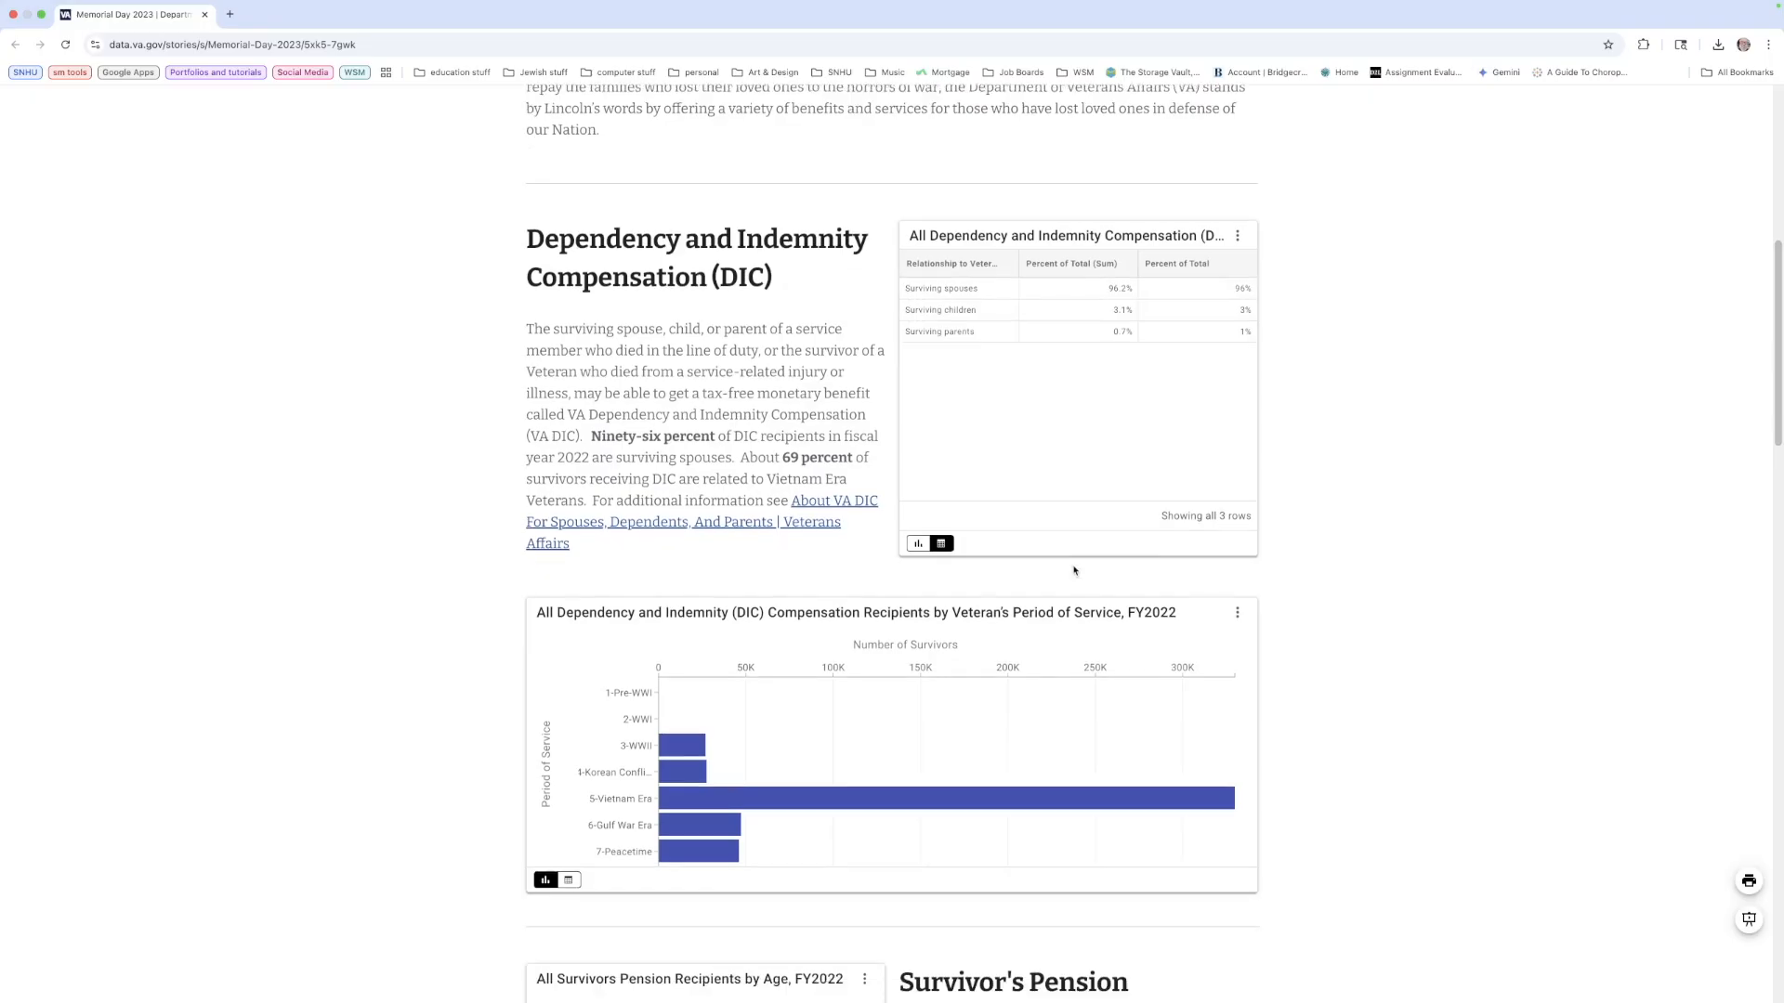
scroll(1074, 571, "down", 2)
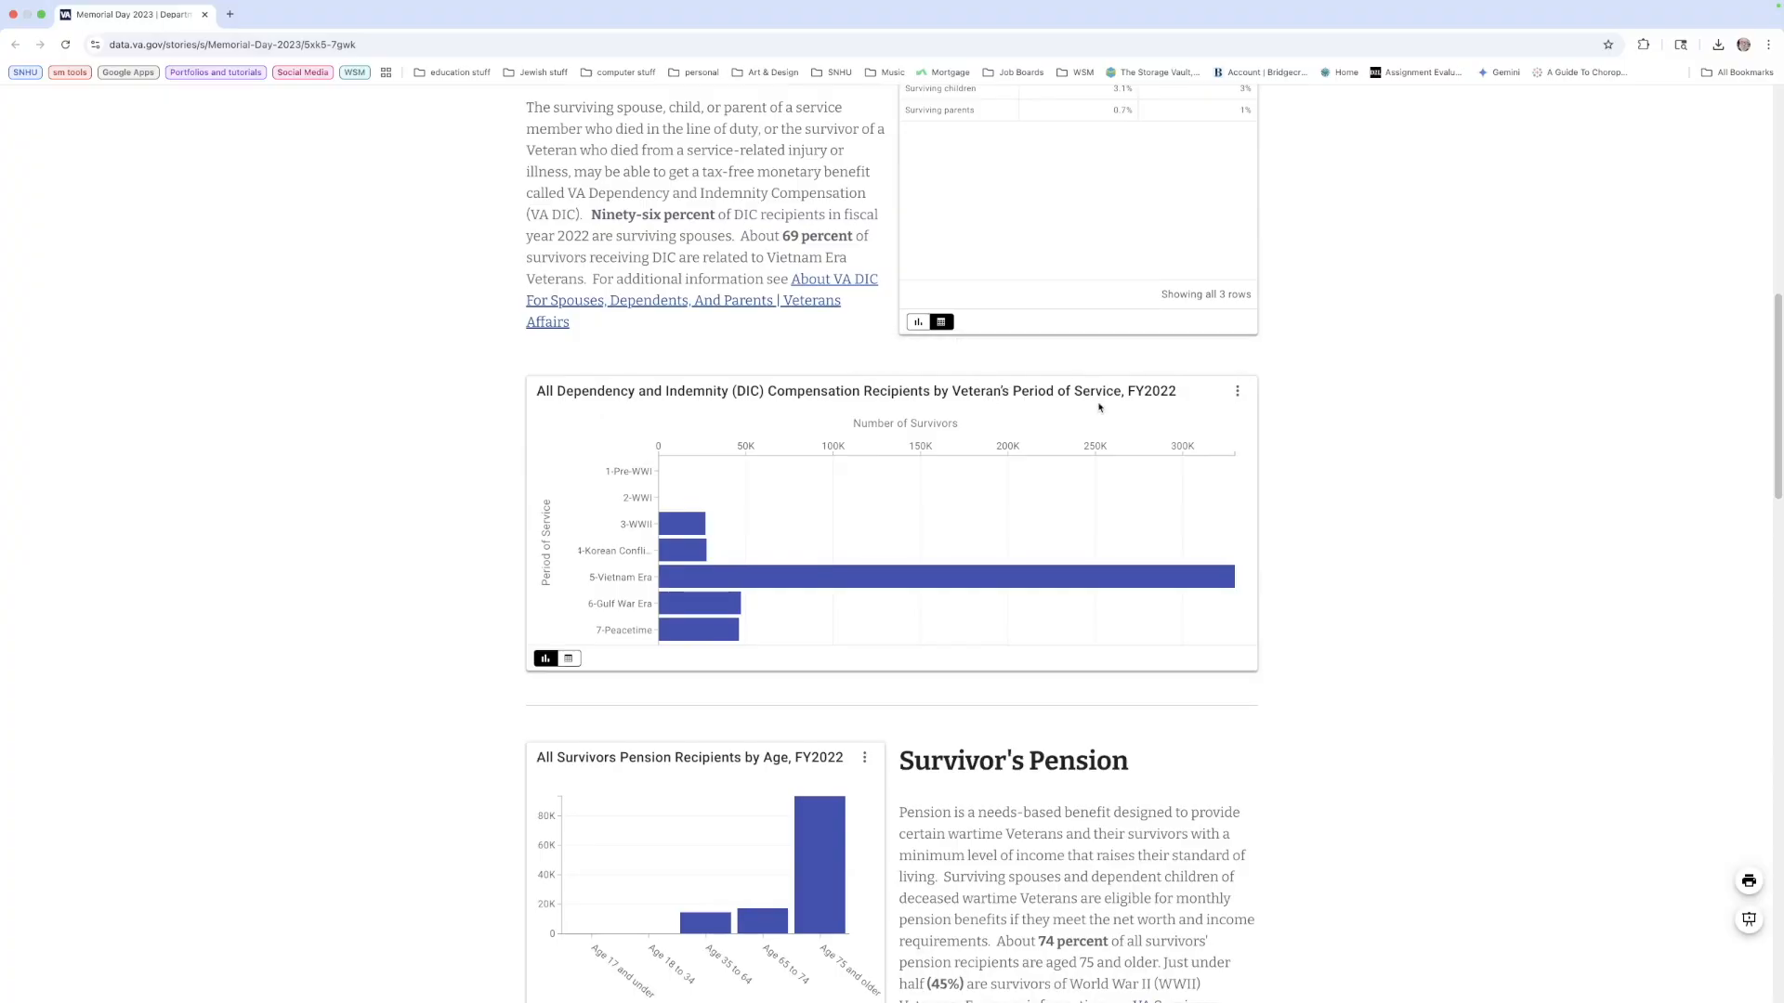
scroll(984, 452, "down", 4)
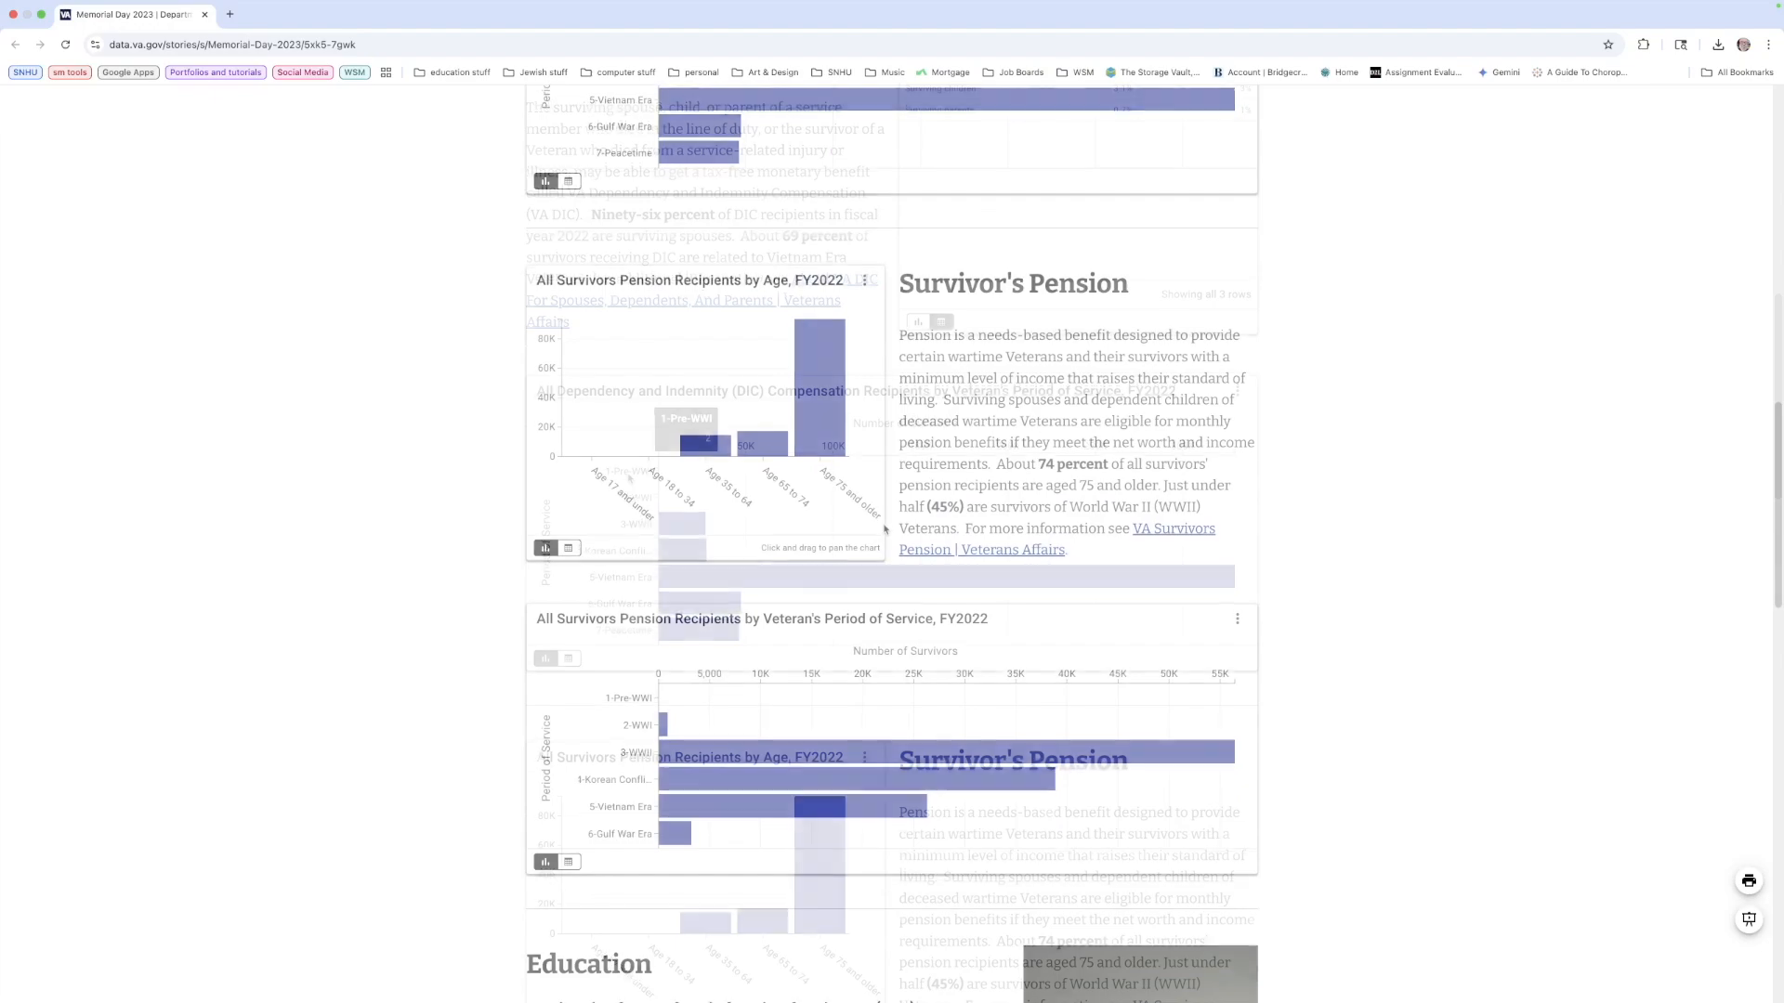
left_click(569, 543)
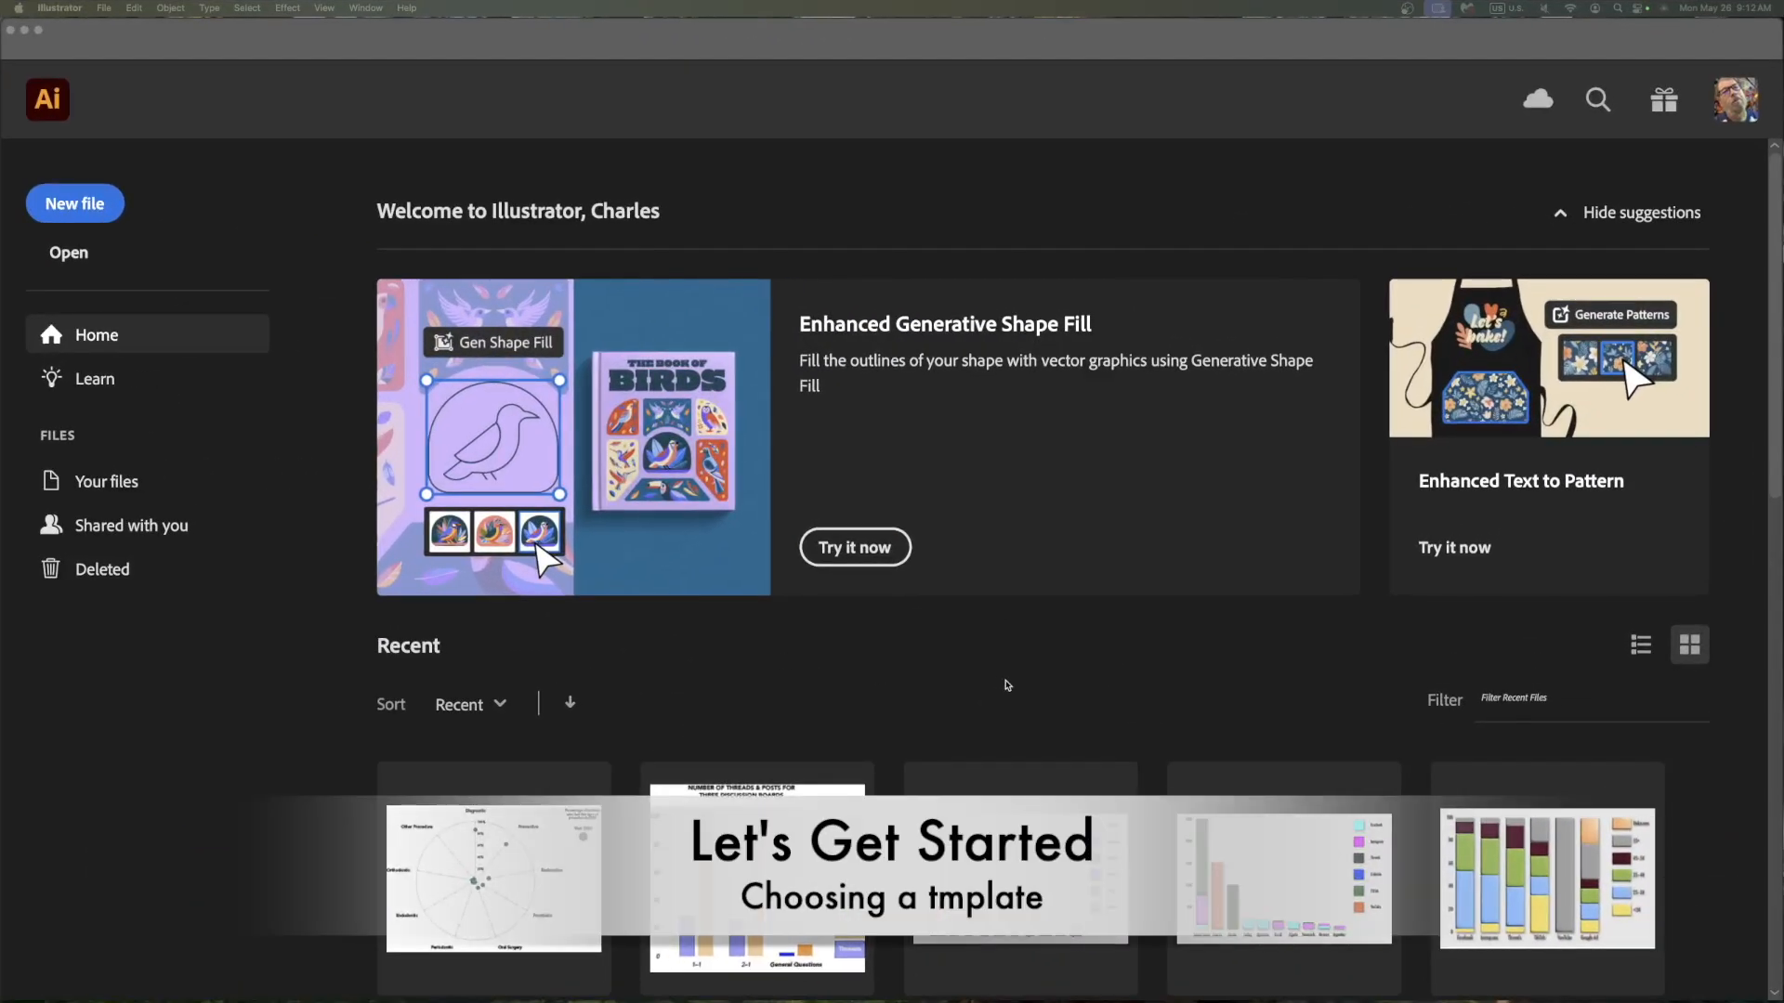
Create a new document from the Common 1366 x 768 px web preset named Radial Scatter Plot-2
left_click(98, 205)
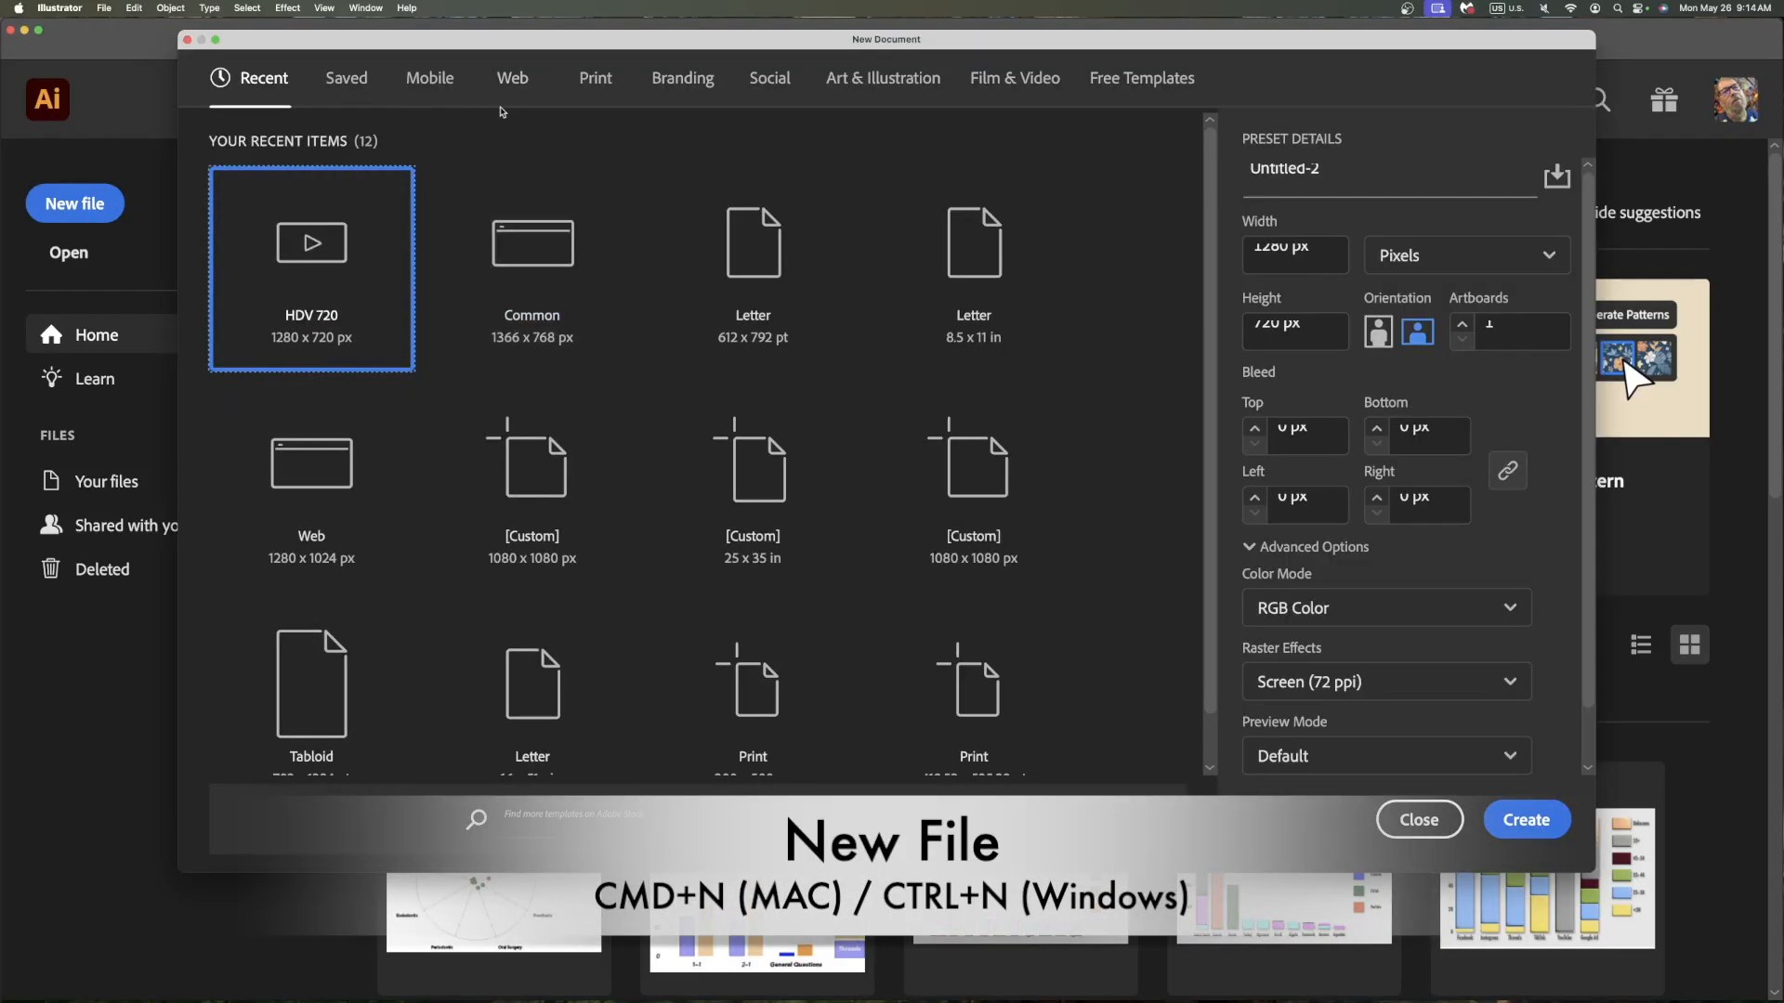
left_click(532, 246)
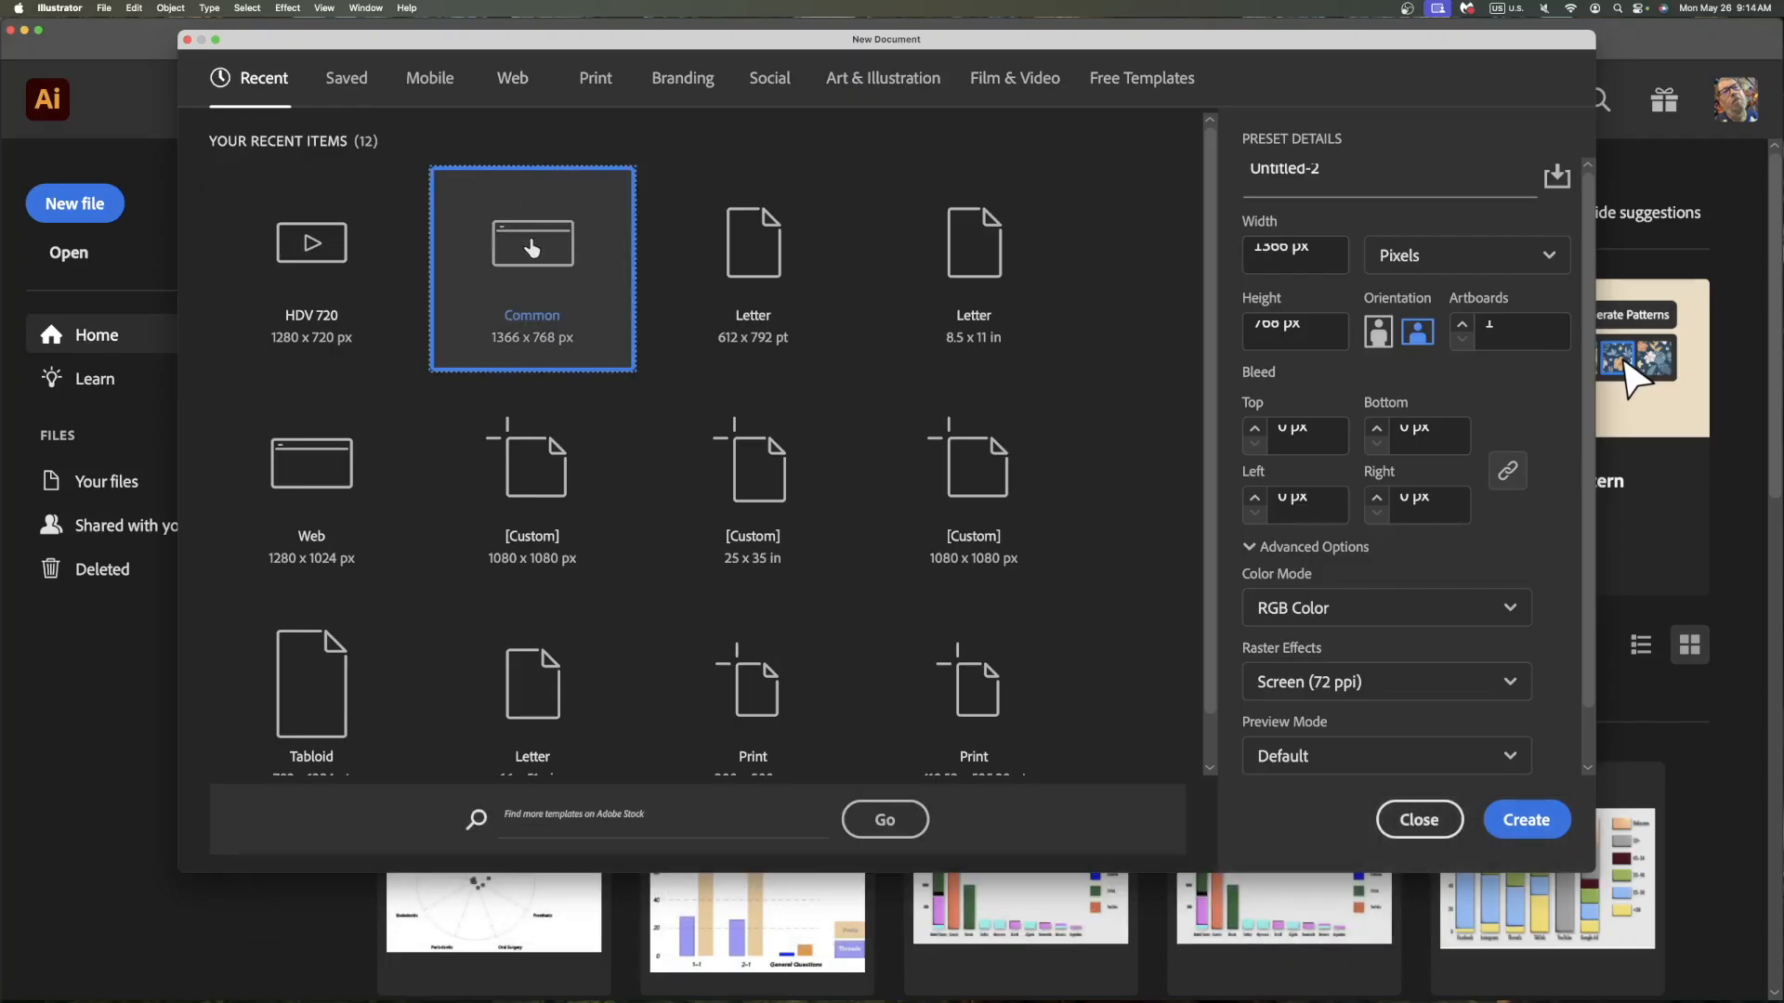
left_click(515, 85)
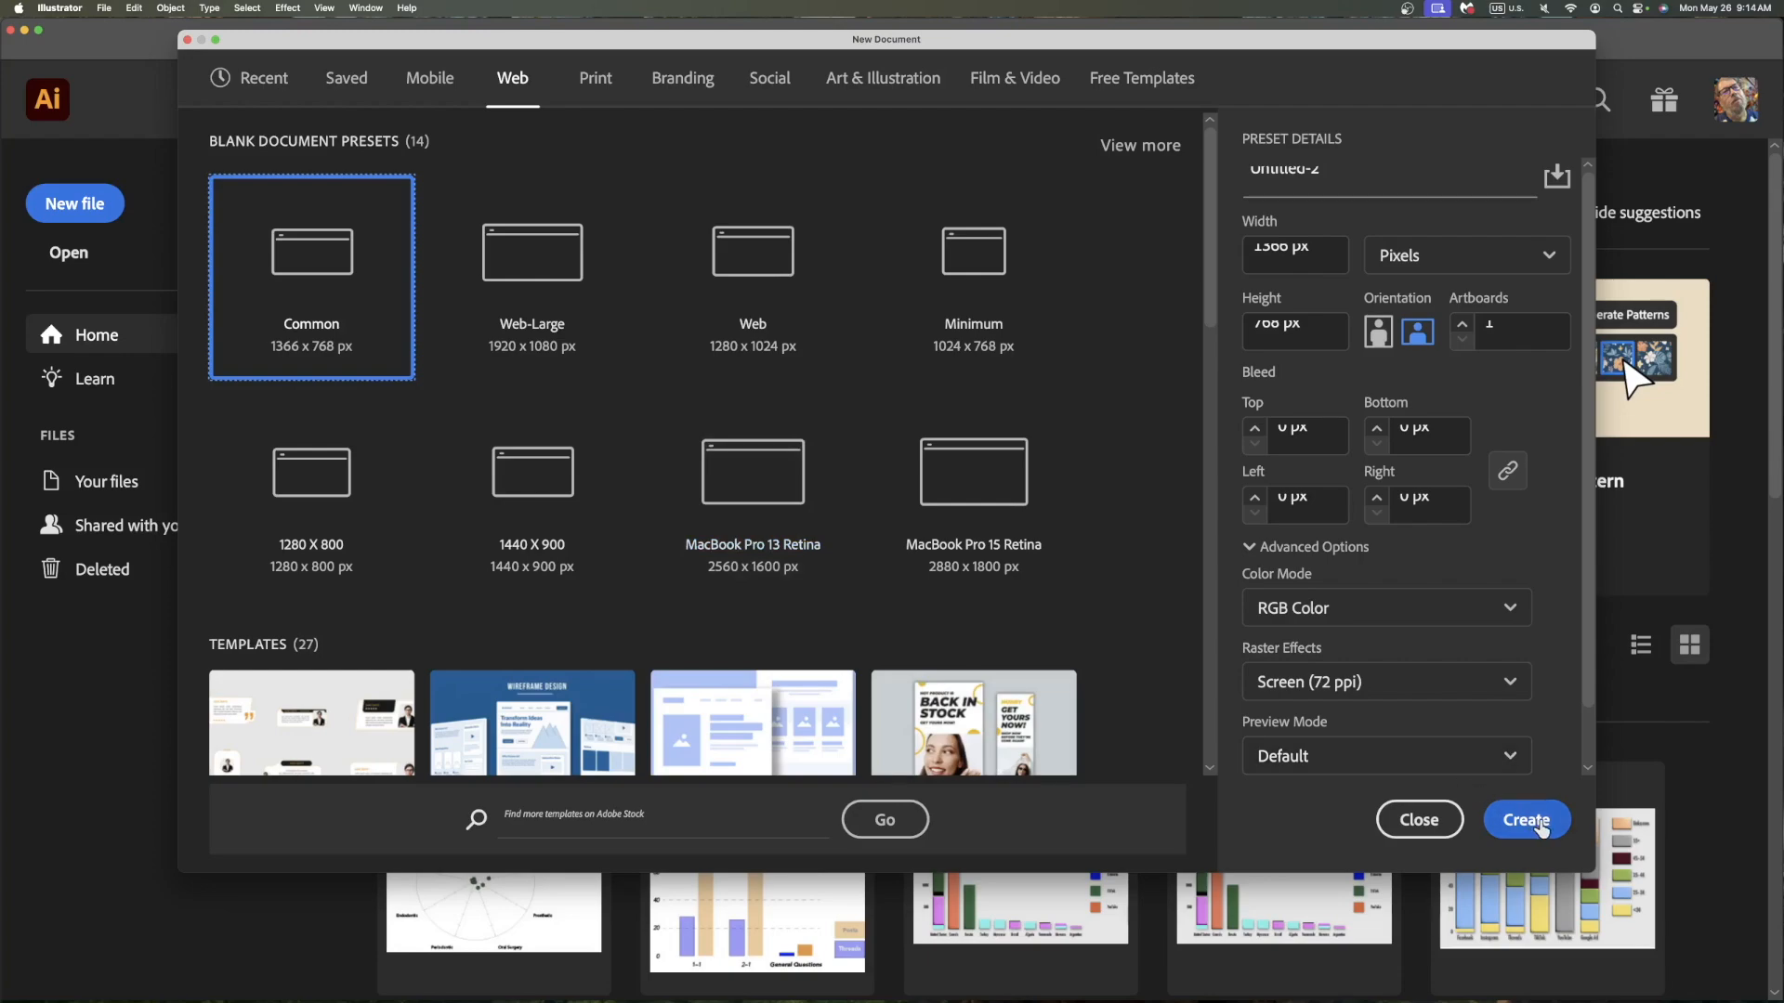
type("Radial Scatter Plot-2")
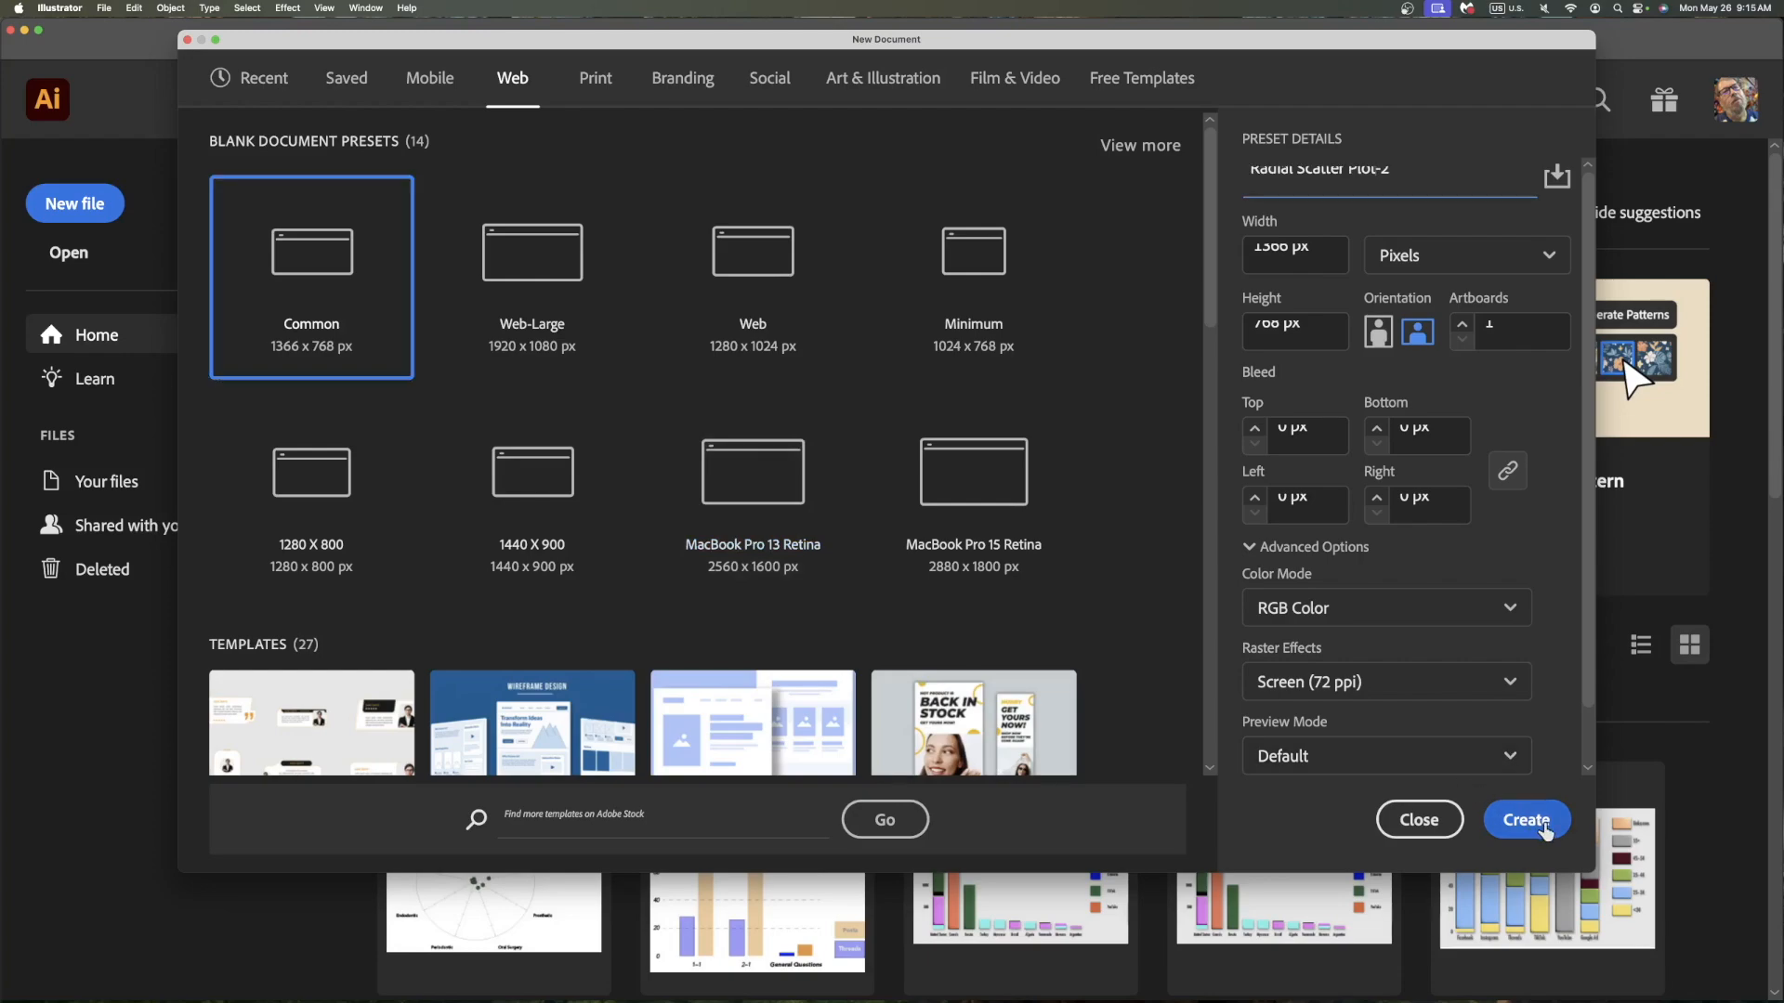
left_click(1545, 829)
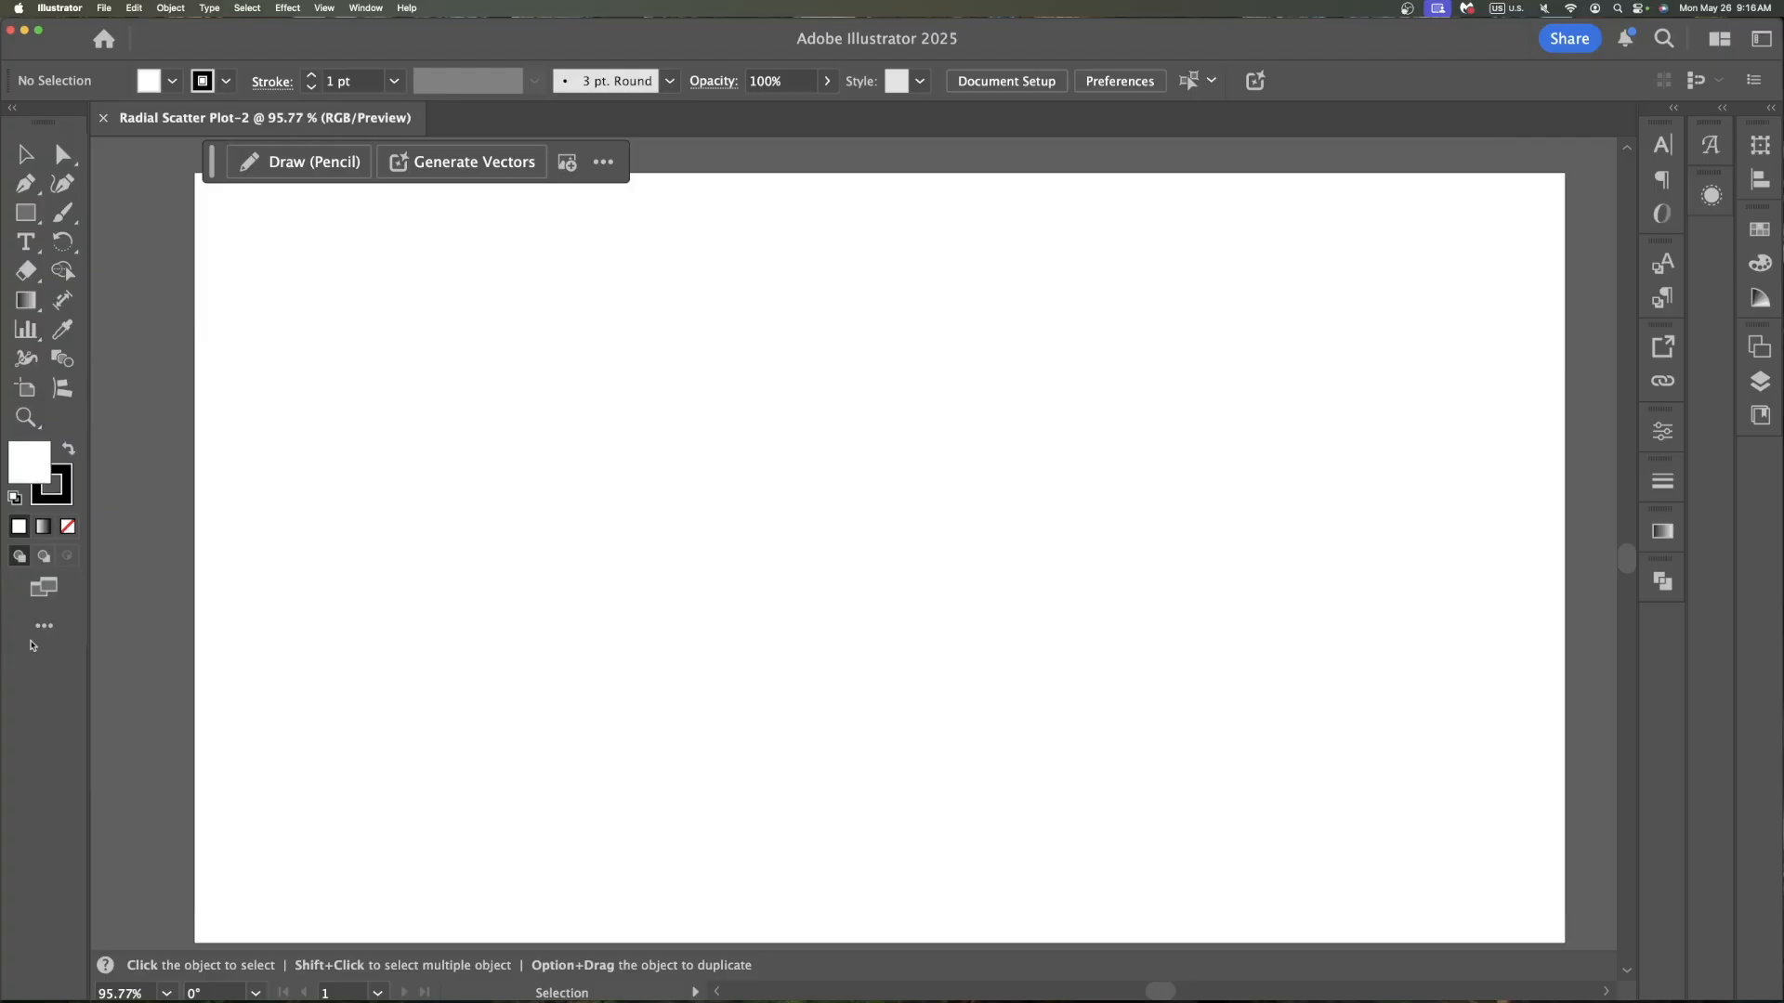
Select the Radar Graph tool and draw a radar graph about 250 px wide on the artboard
left_click(45, 628)
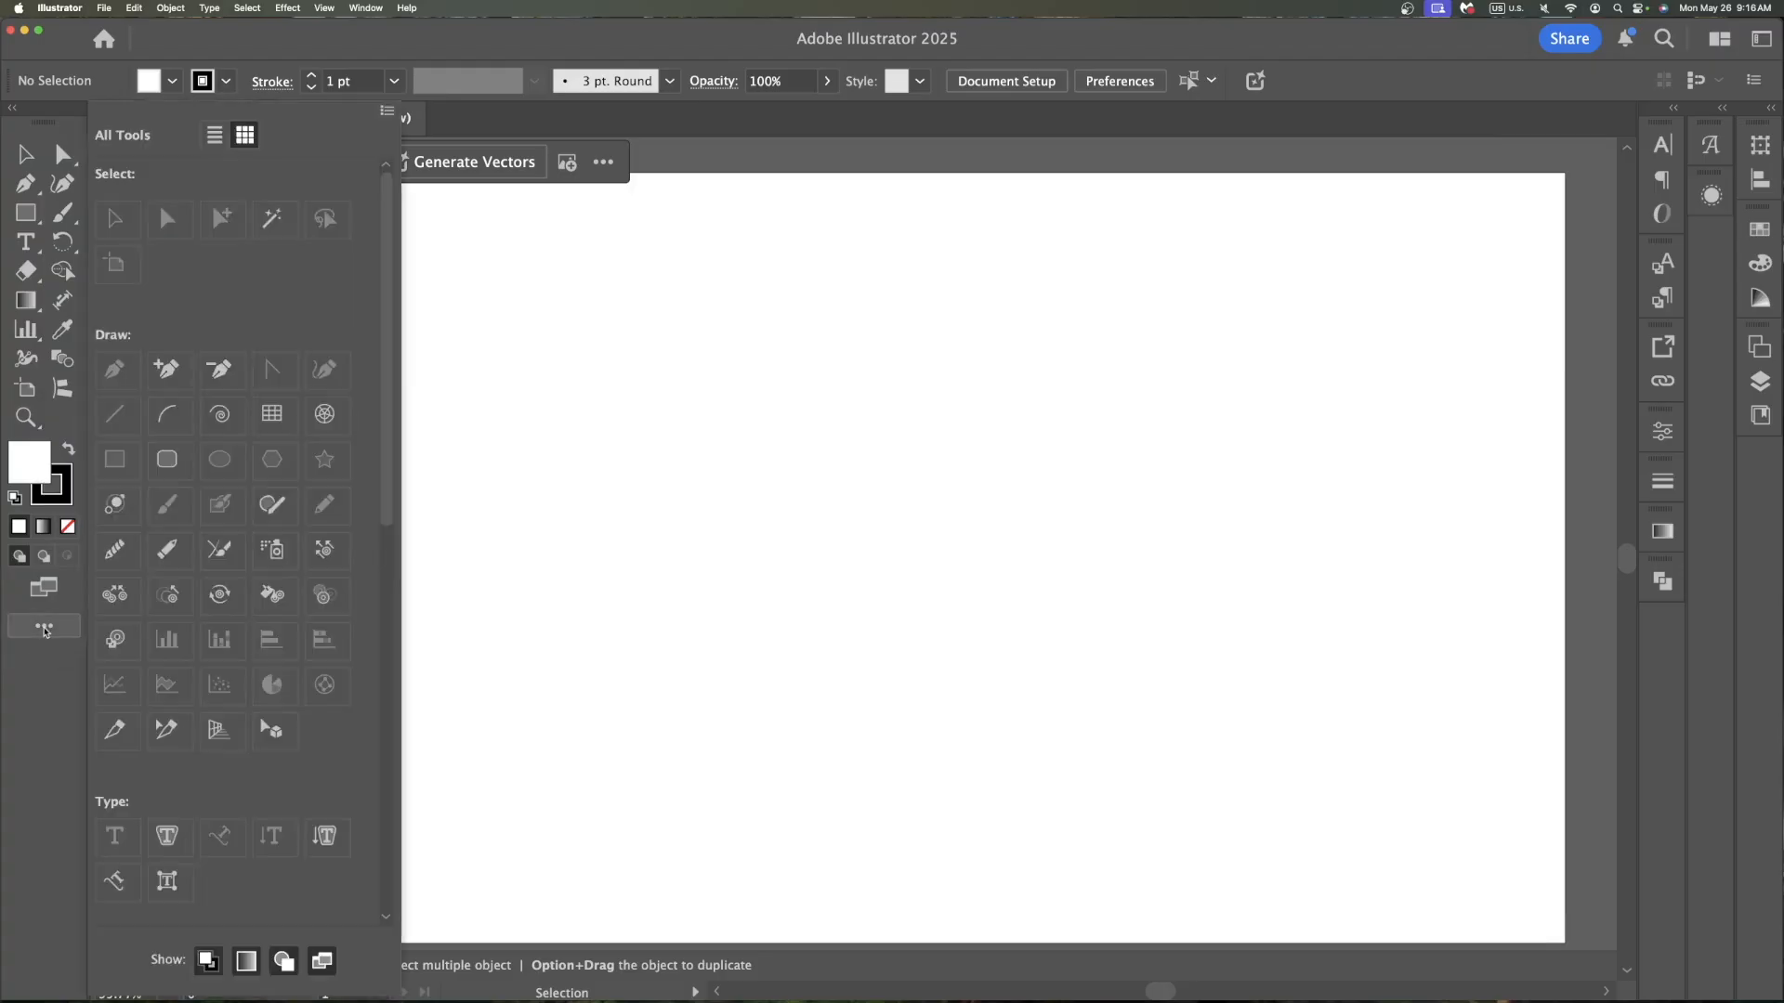
scroll(298, 716, "down", 10)
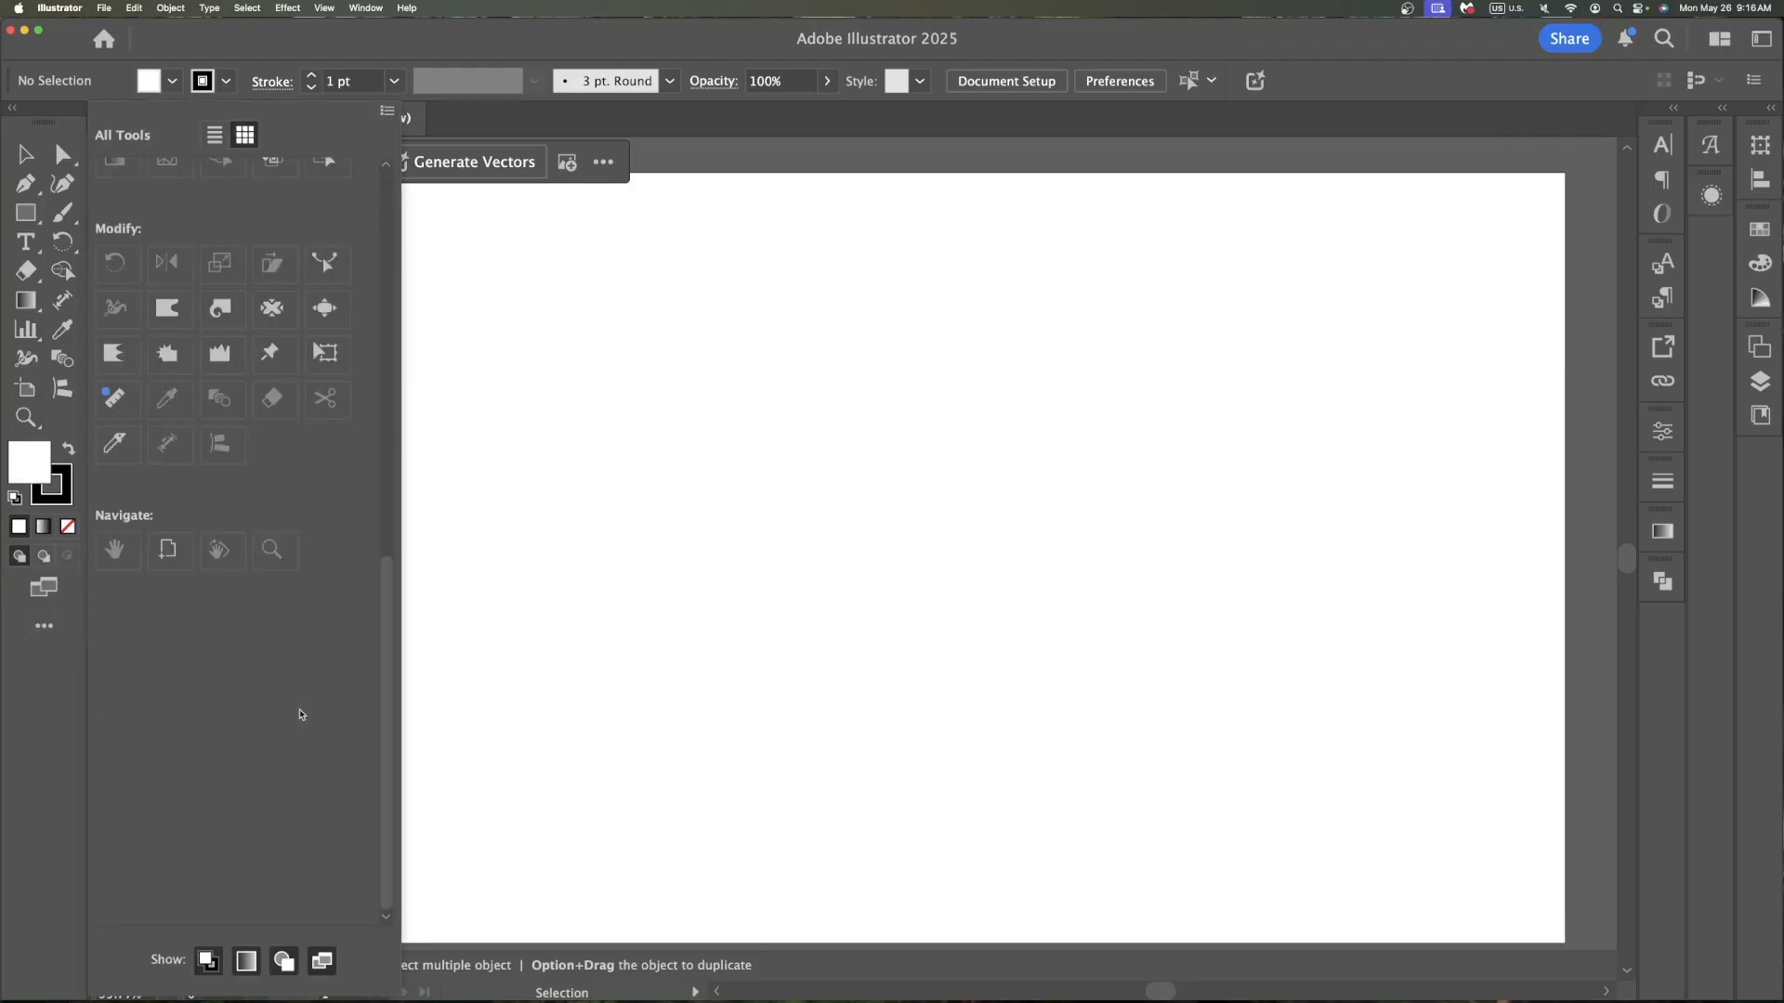
scroll(214, 484, "up", 7)
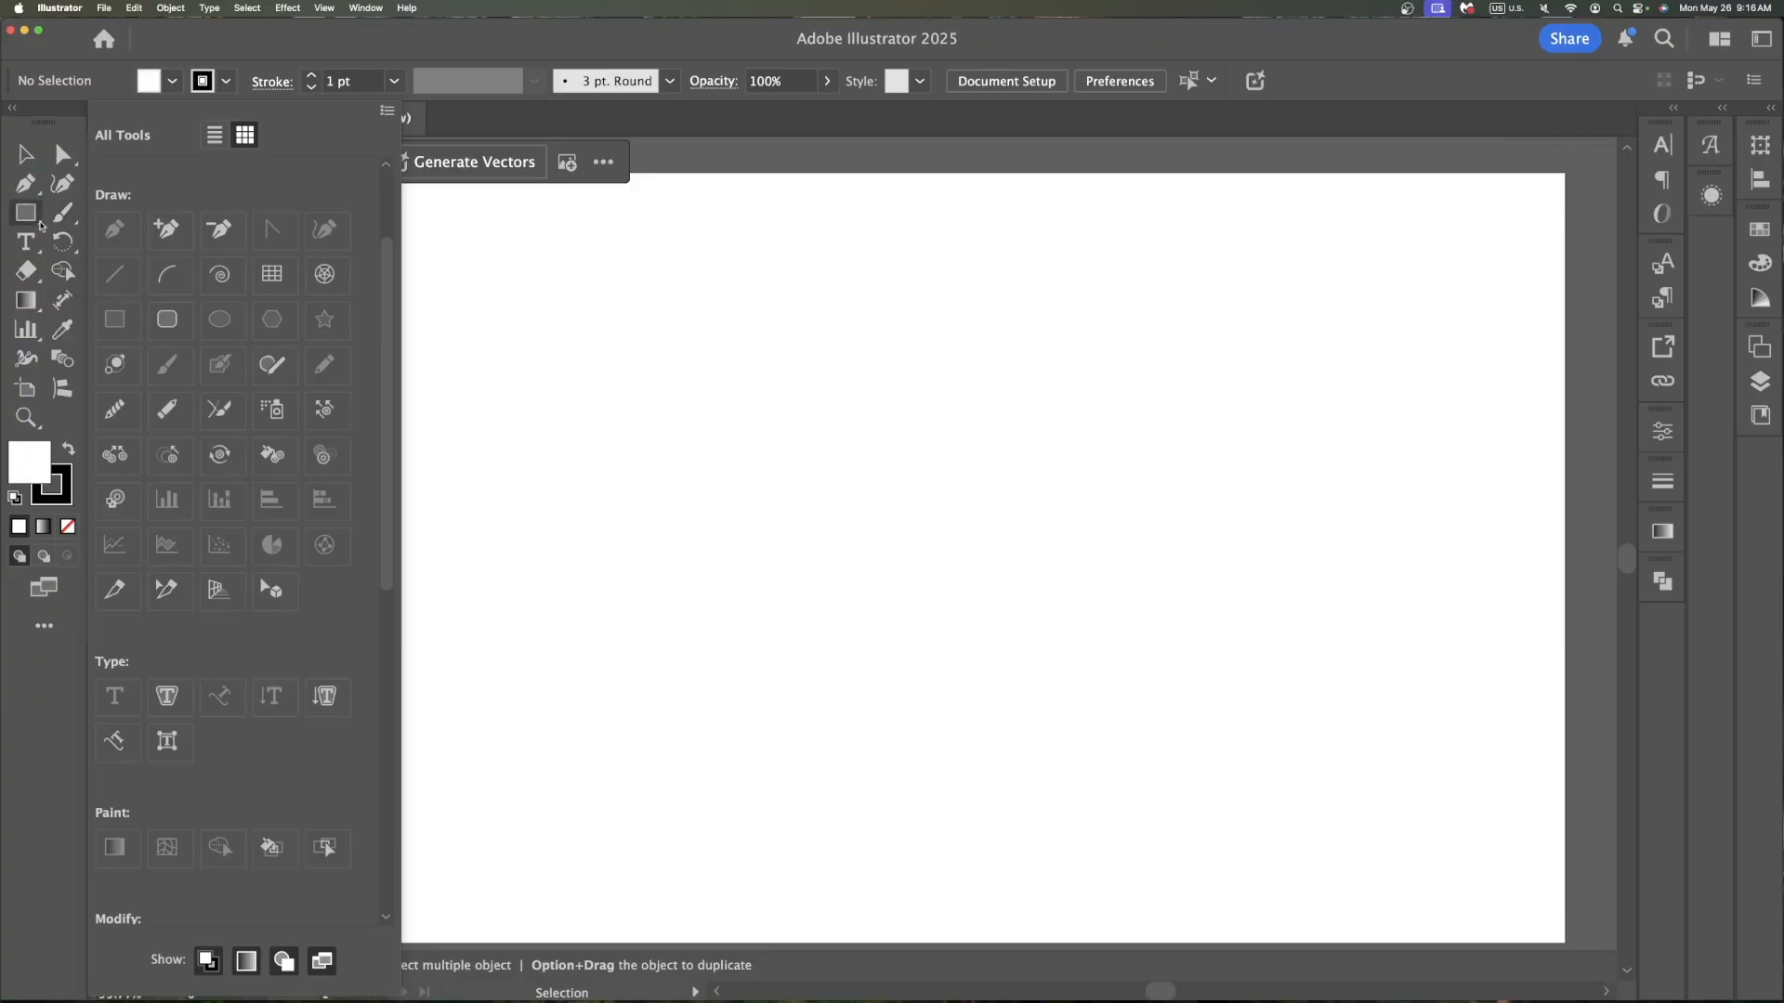
left_click(22, 331)
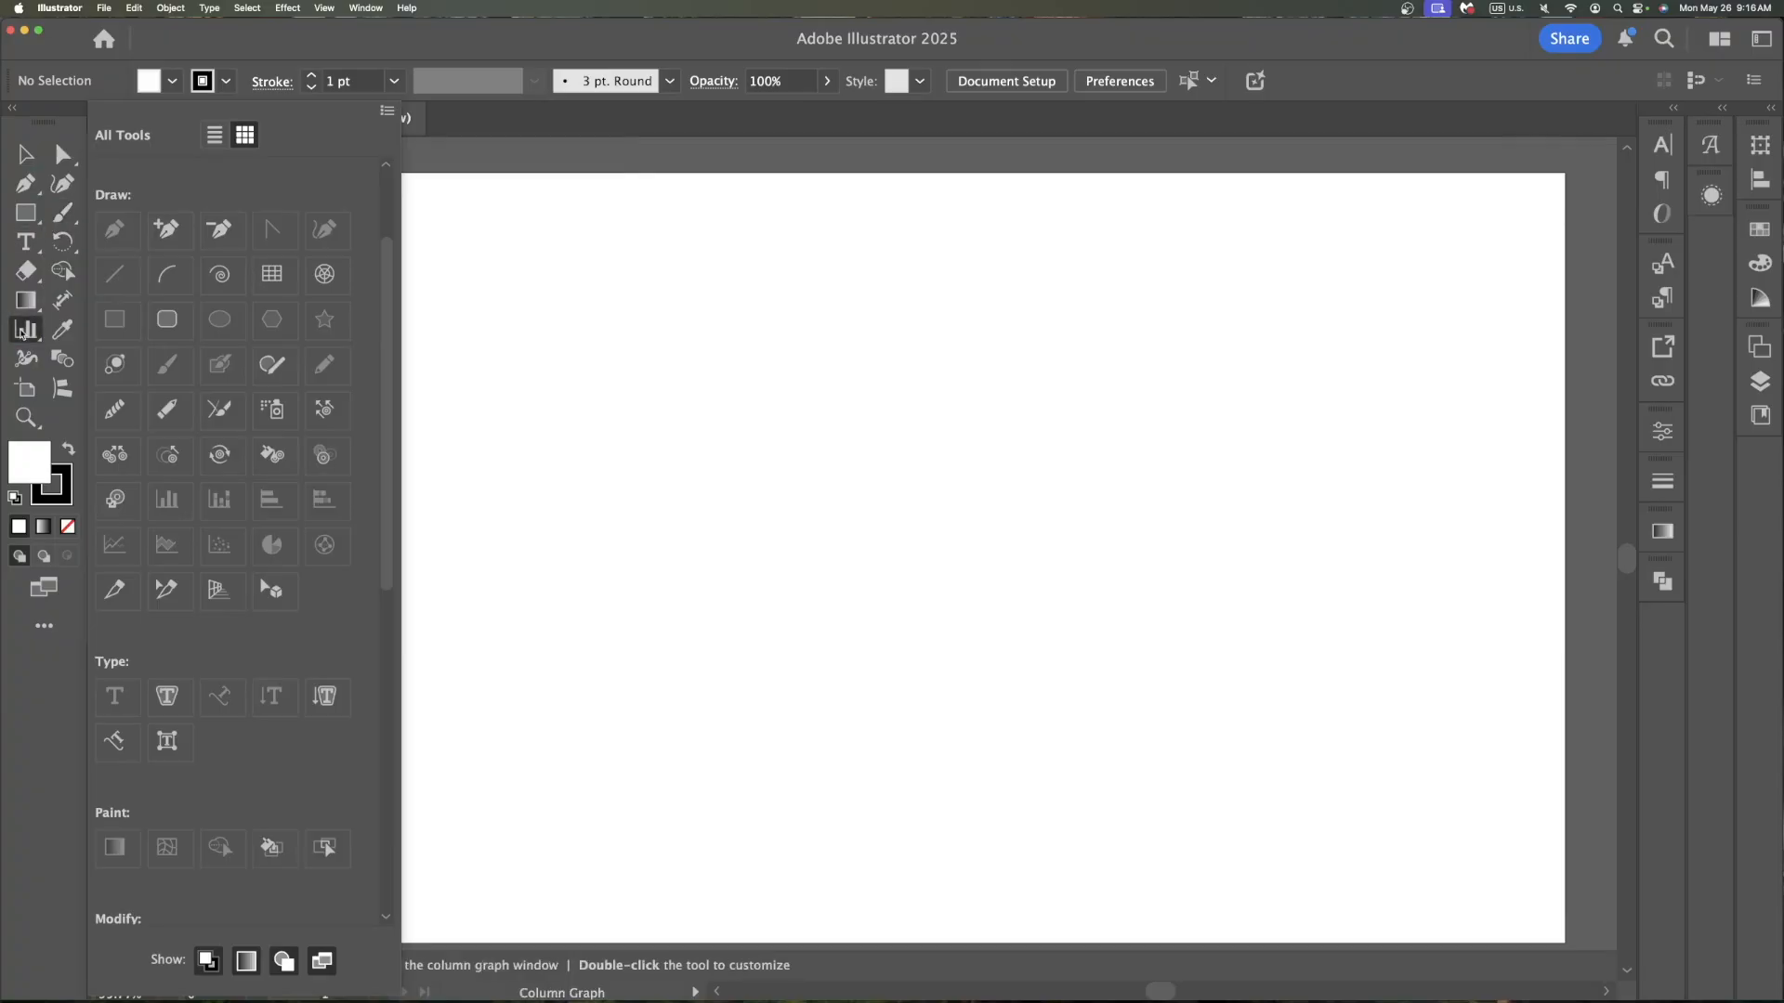
left_click(23, 331)
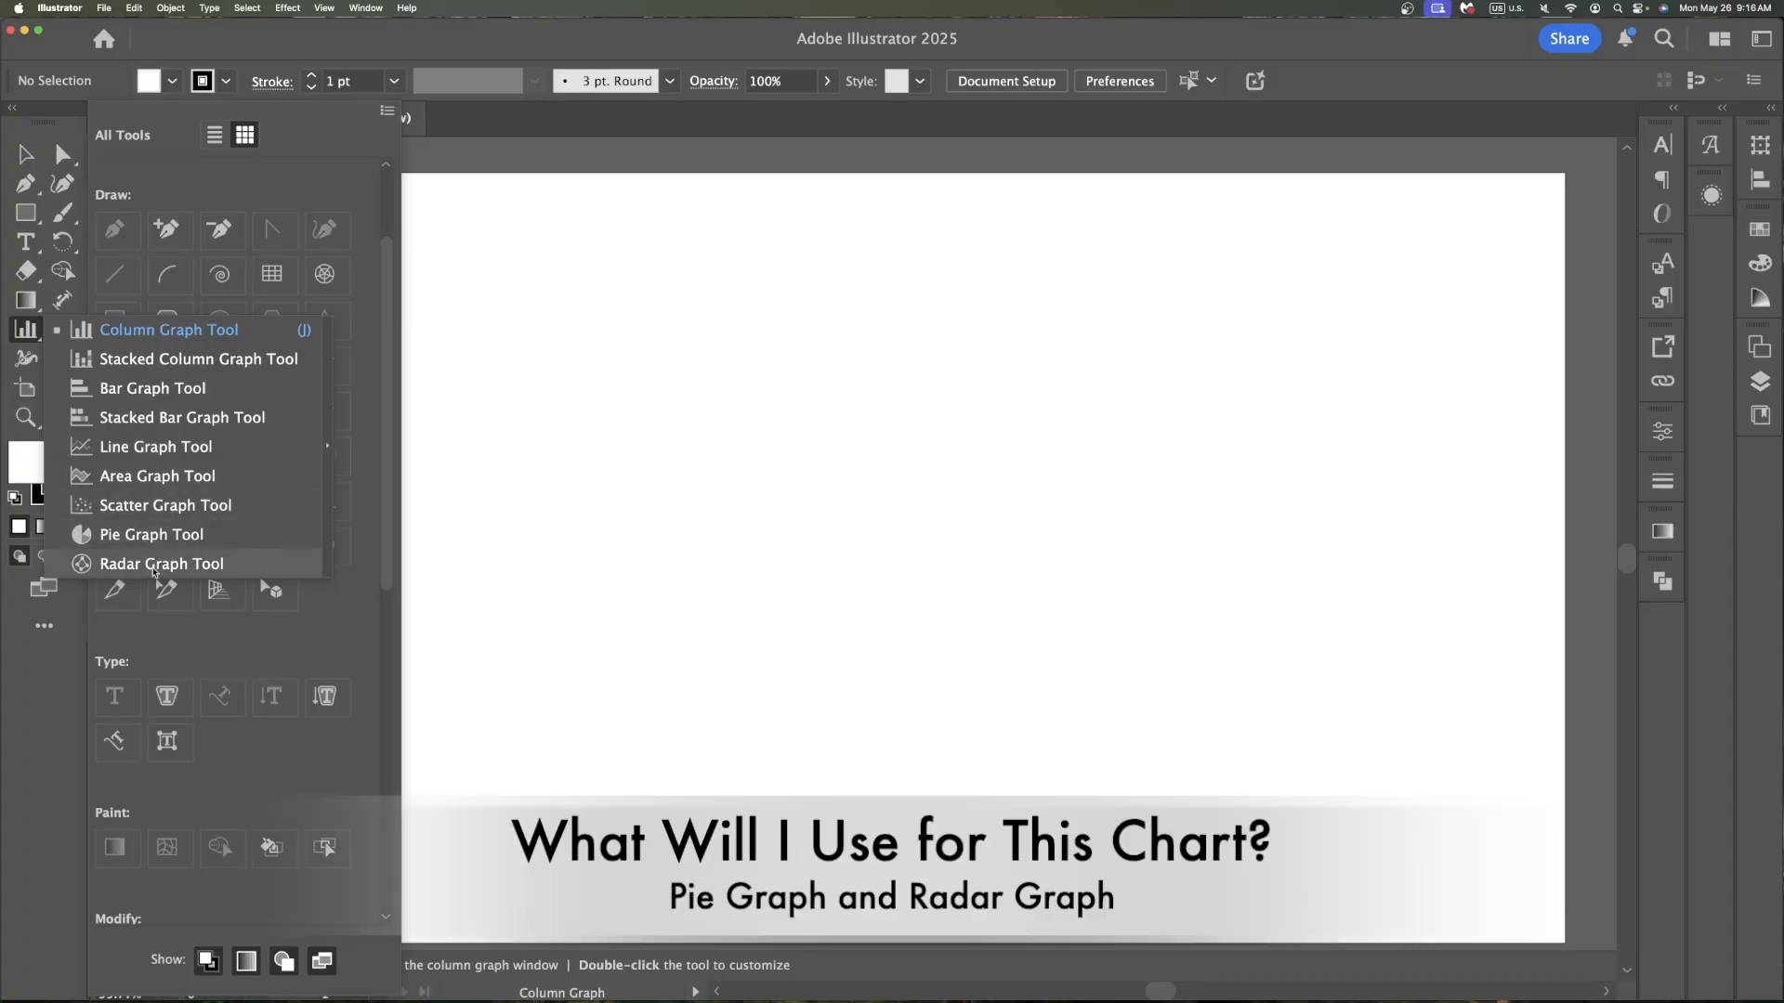
left_click(153, 565)
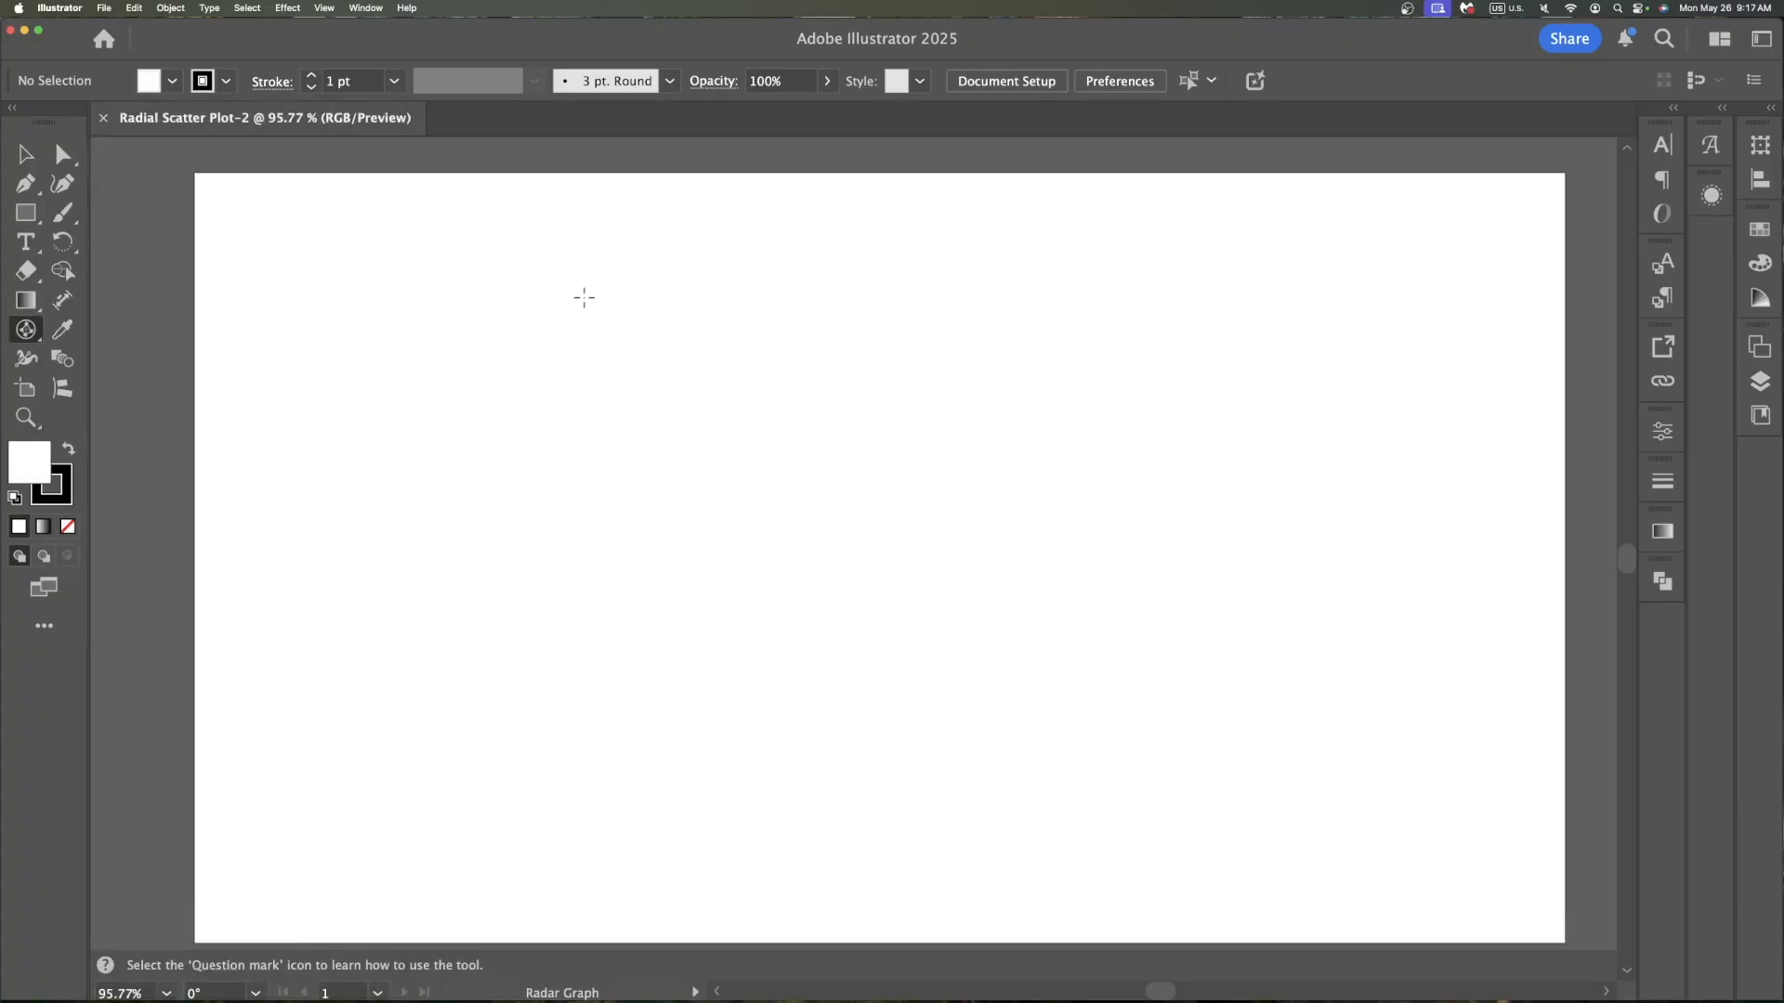
left_click_drag(584, 298, 1126, 792)
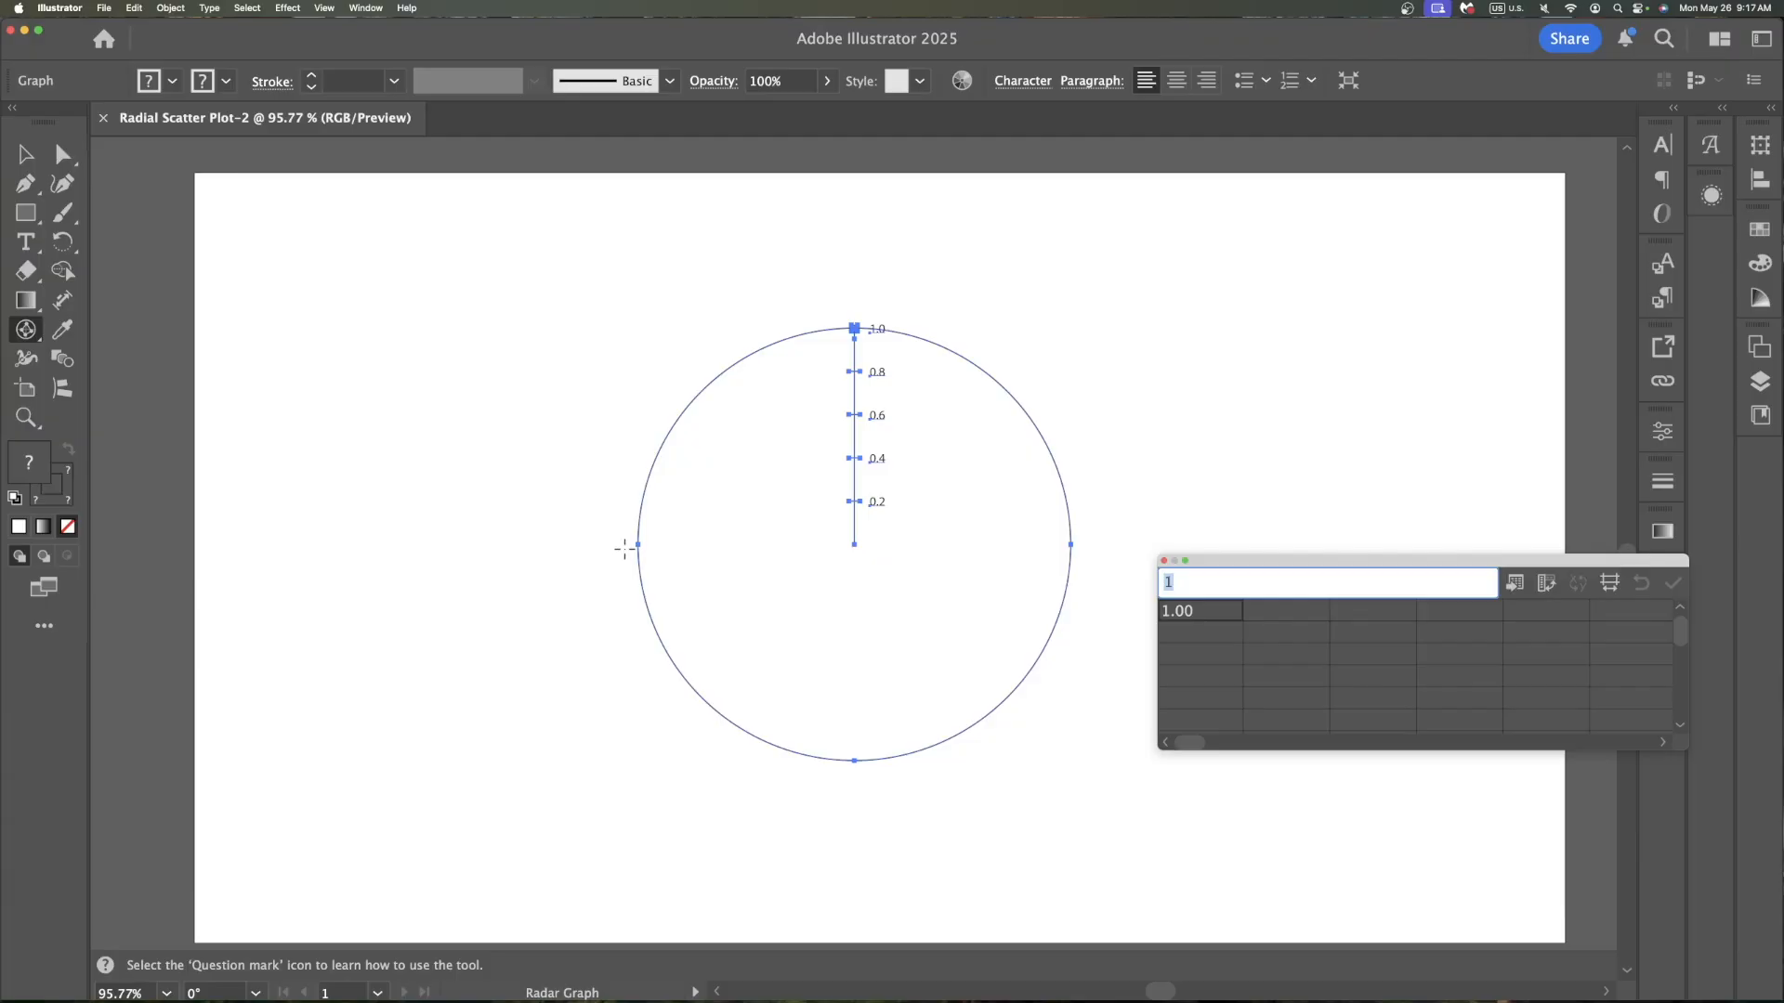
Copy the period-of-service labels in A2:A7 from the pension spreadsheet
left_click_drag(1471, 562, 1386, 248)
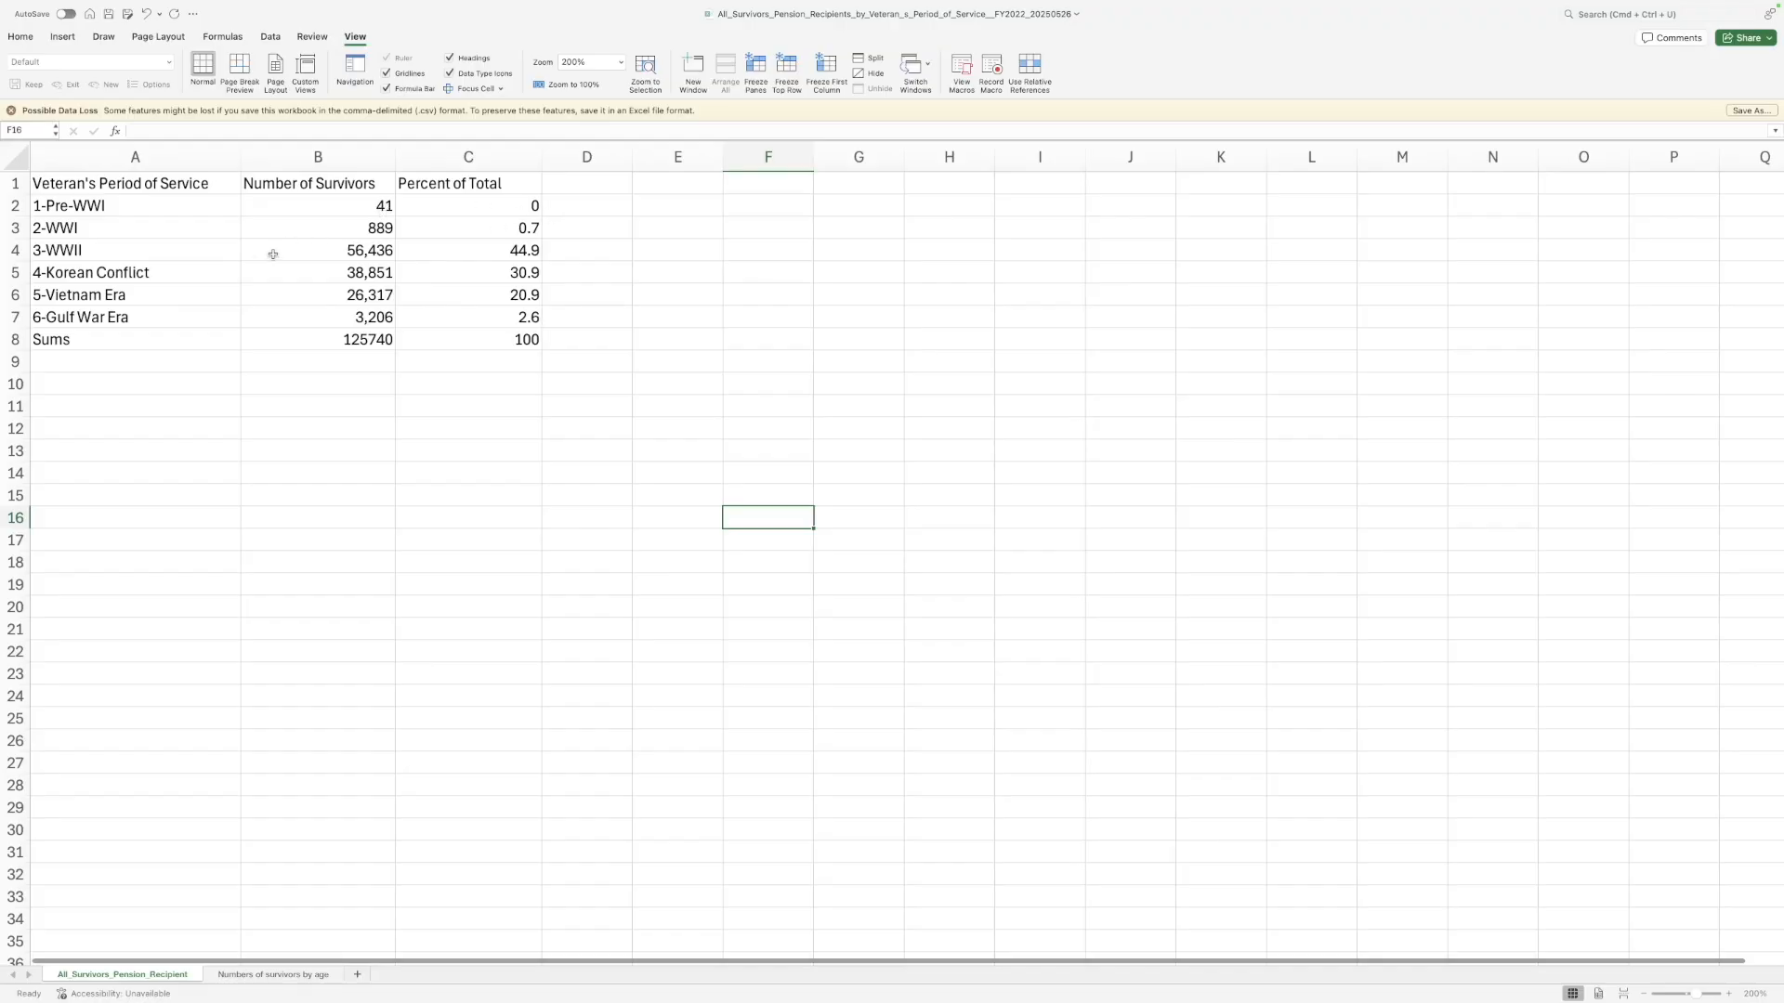
left_click(121, 214)
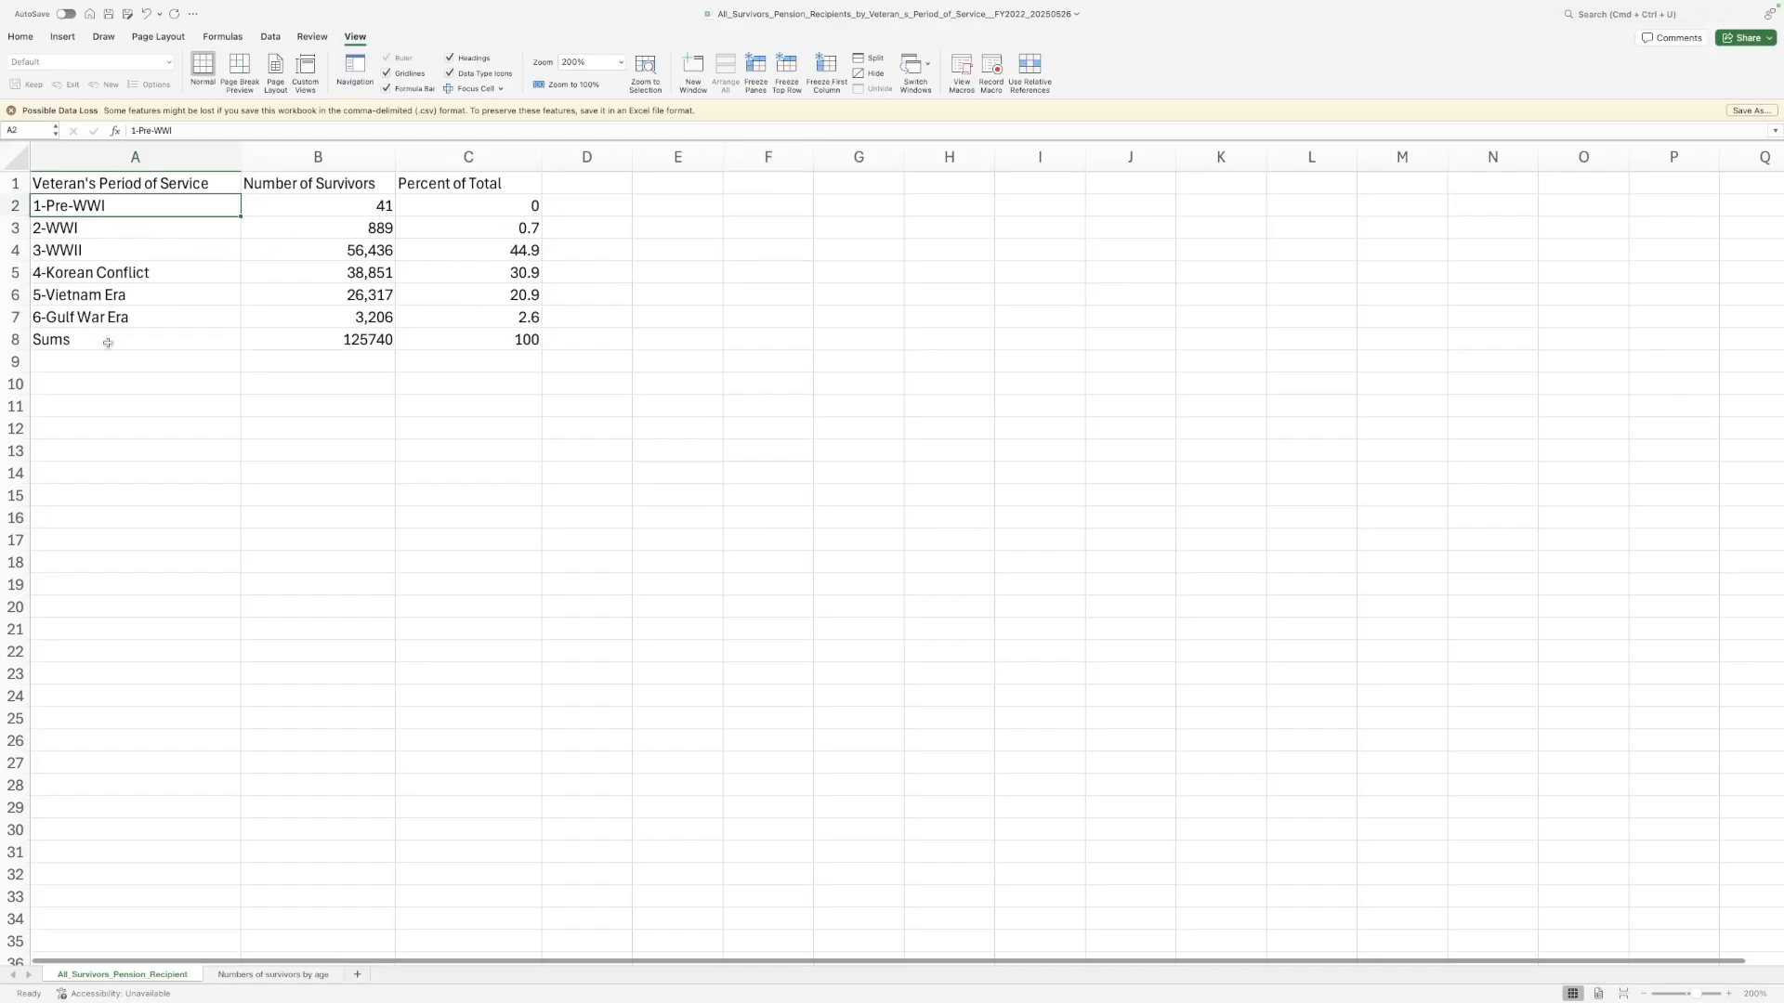
left_click_drag(103, 317, 92, 210)
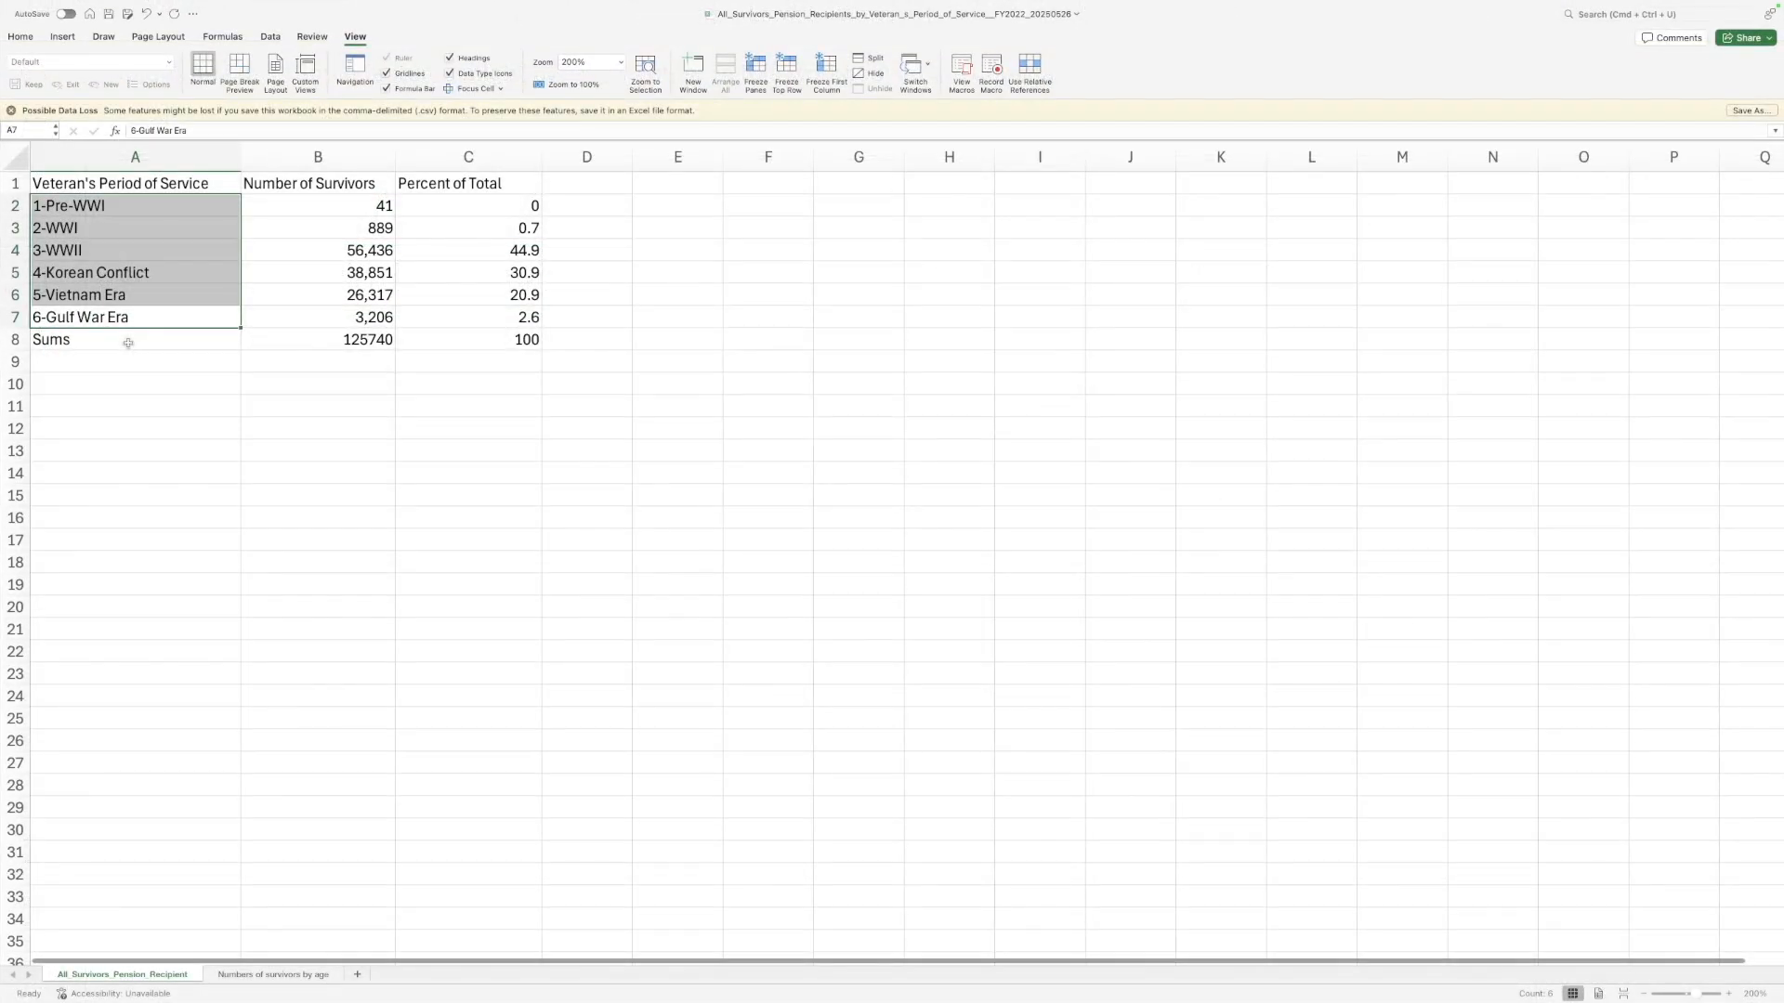
key("super+c")
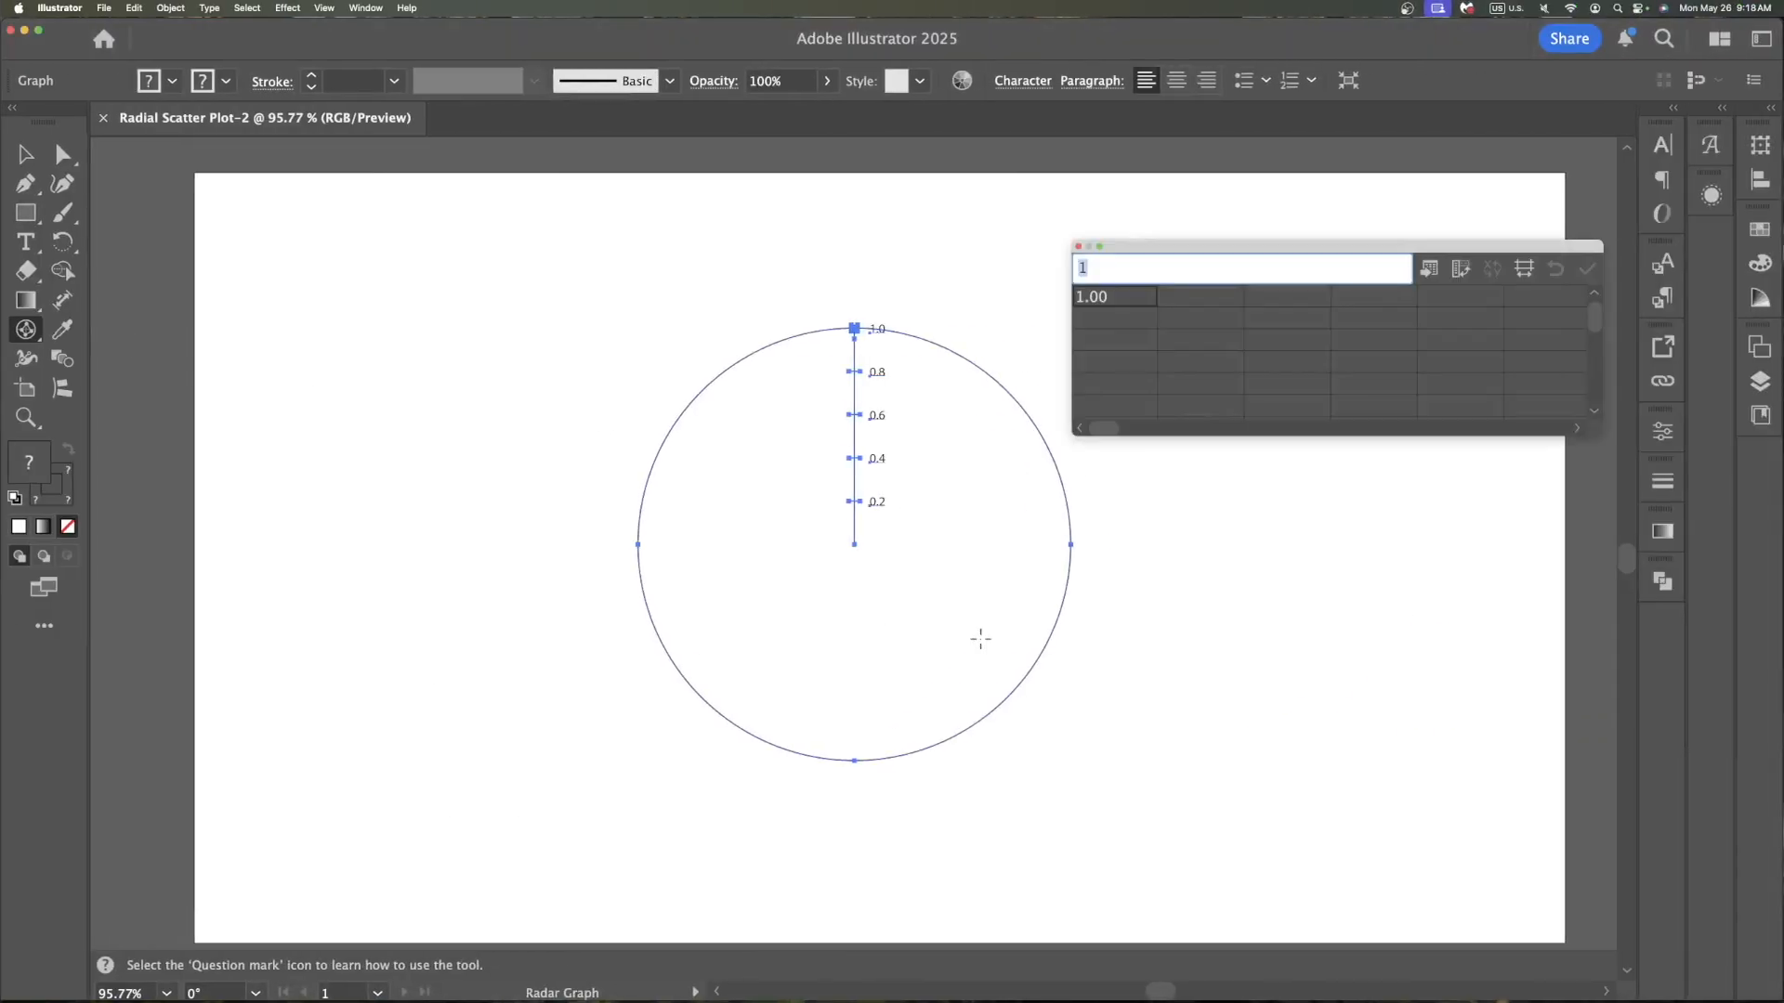
Paste the period-of-service labels into the first column of the graph data sheet
key("BackSpace")
left_click(1096, 321)
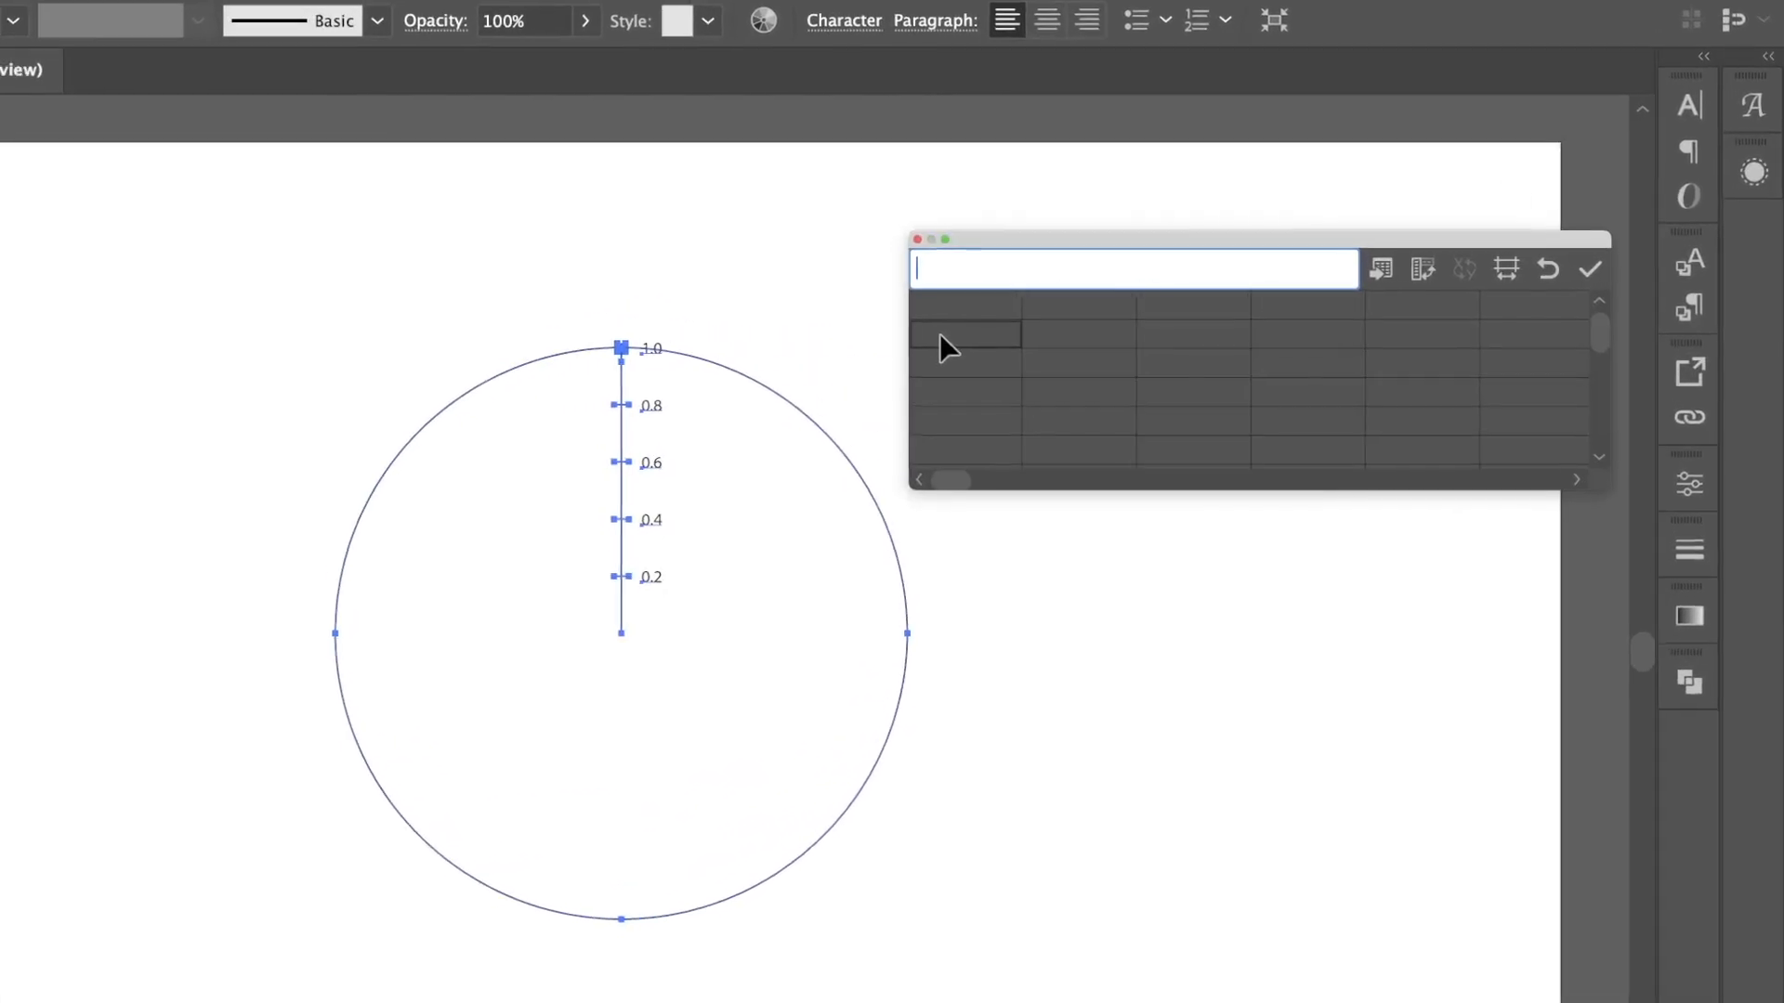
key("super+v")
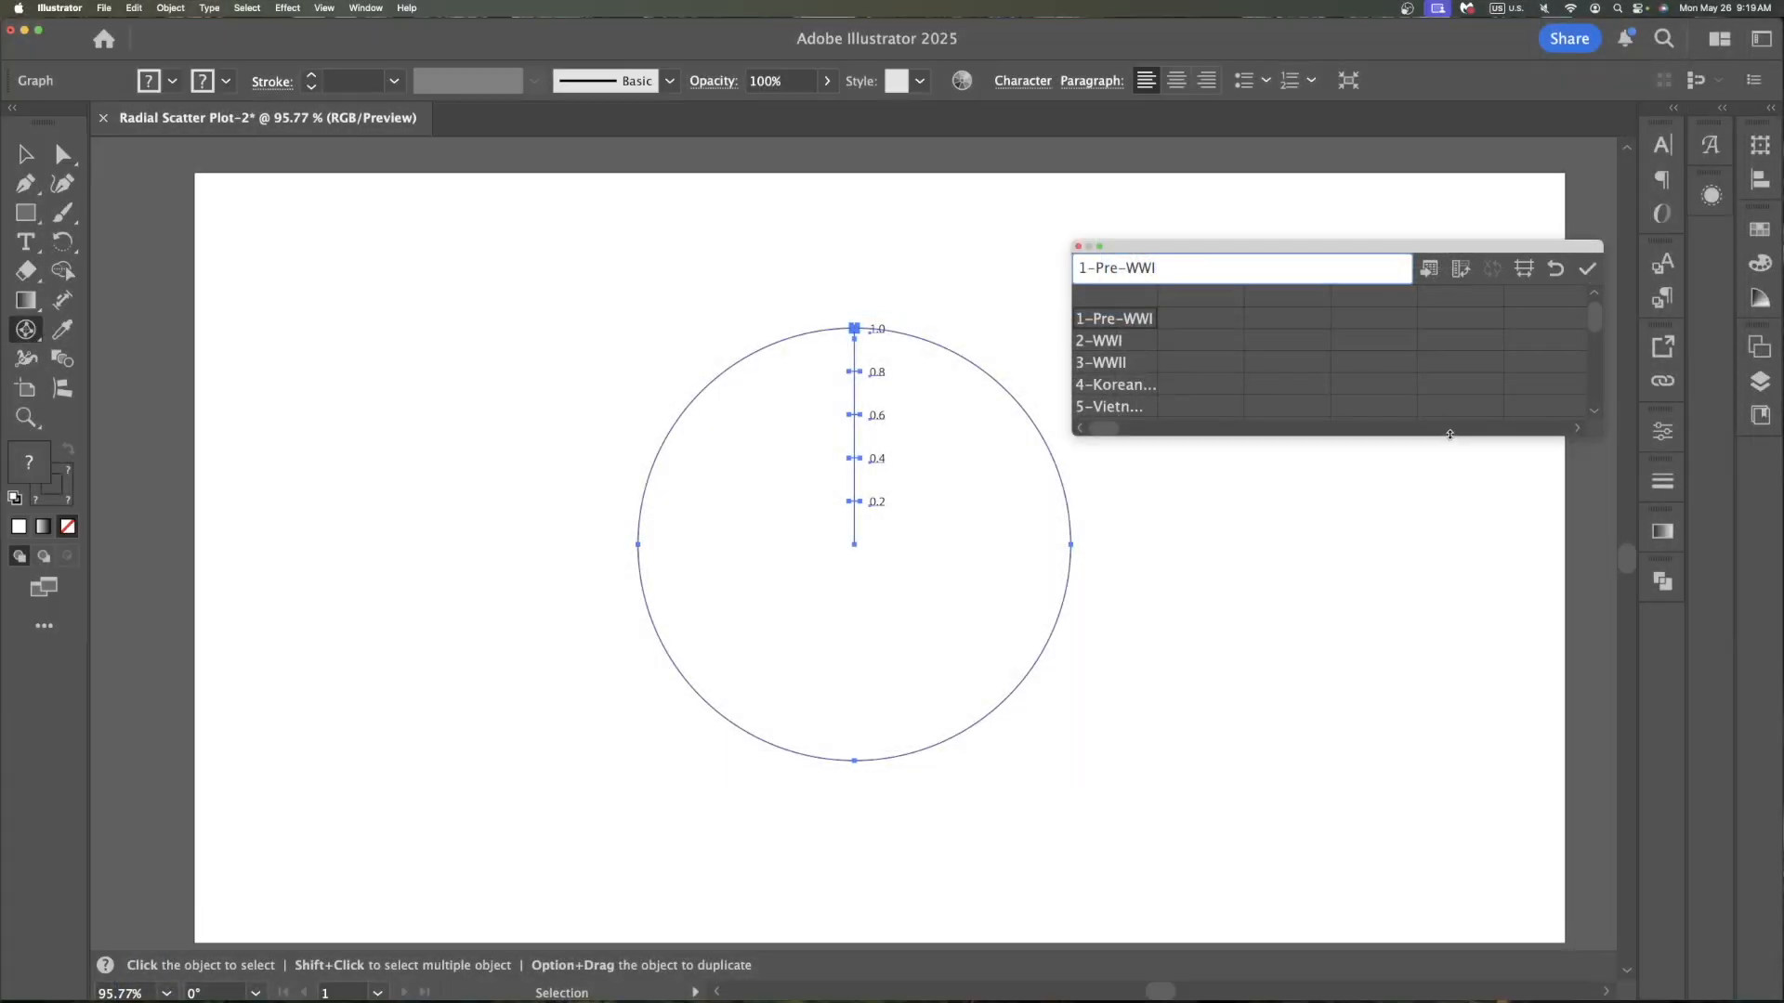
left_click_drag(1449, 436, 1449, 479)
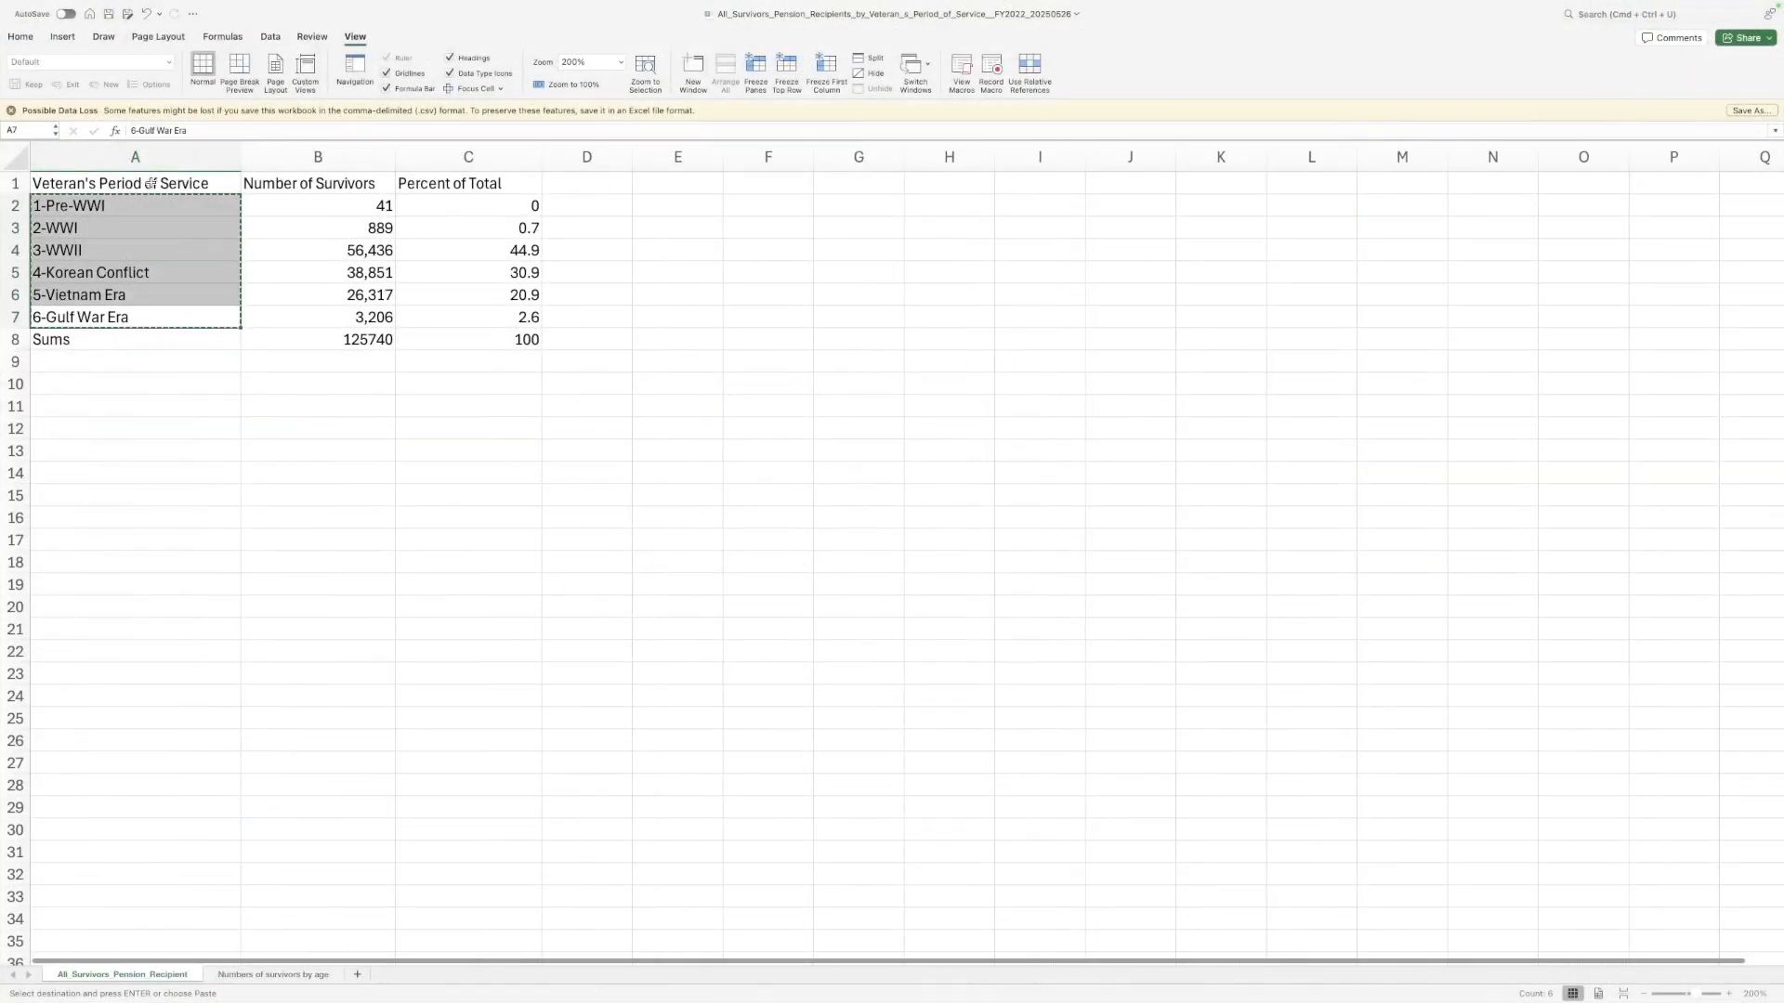
Copy the Veteran's Period of Service header and paste it into the data sheet's top-left cell
left_click(149, 183)
key("super+c")
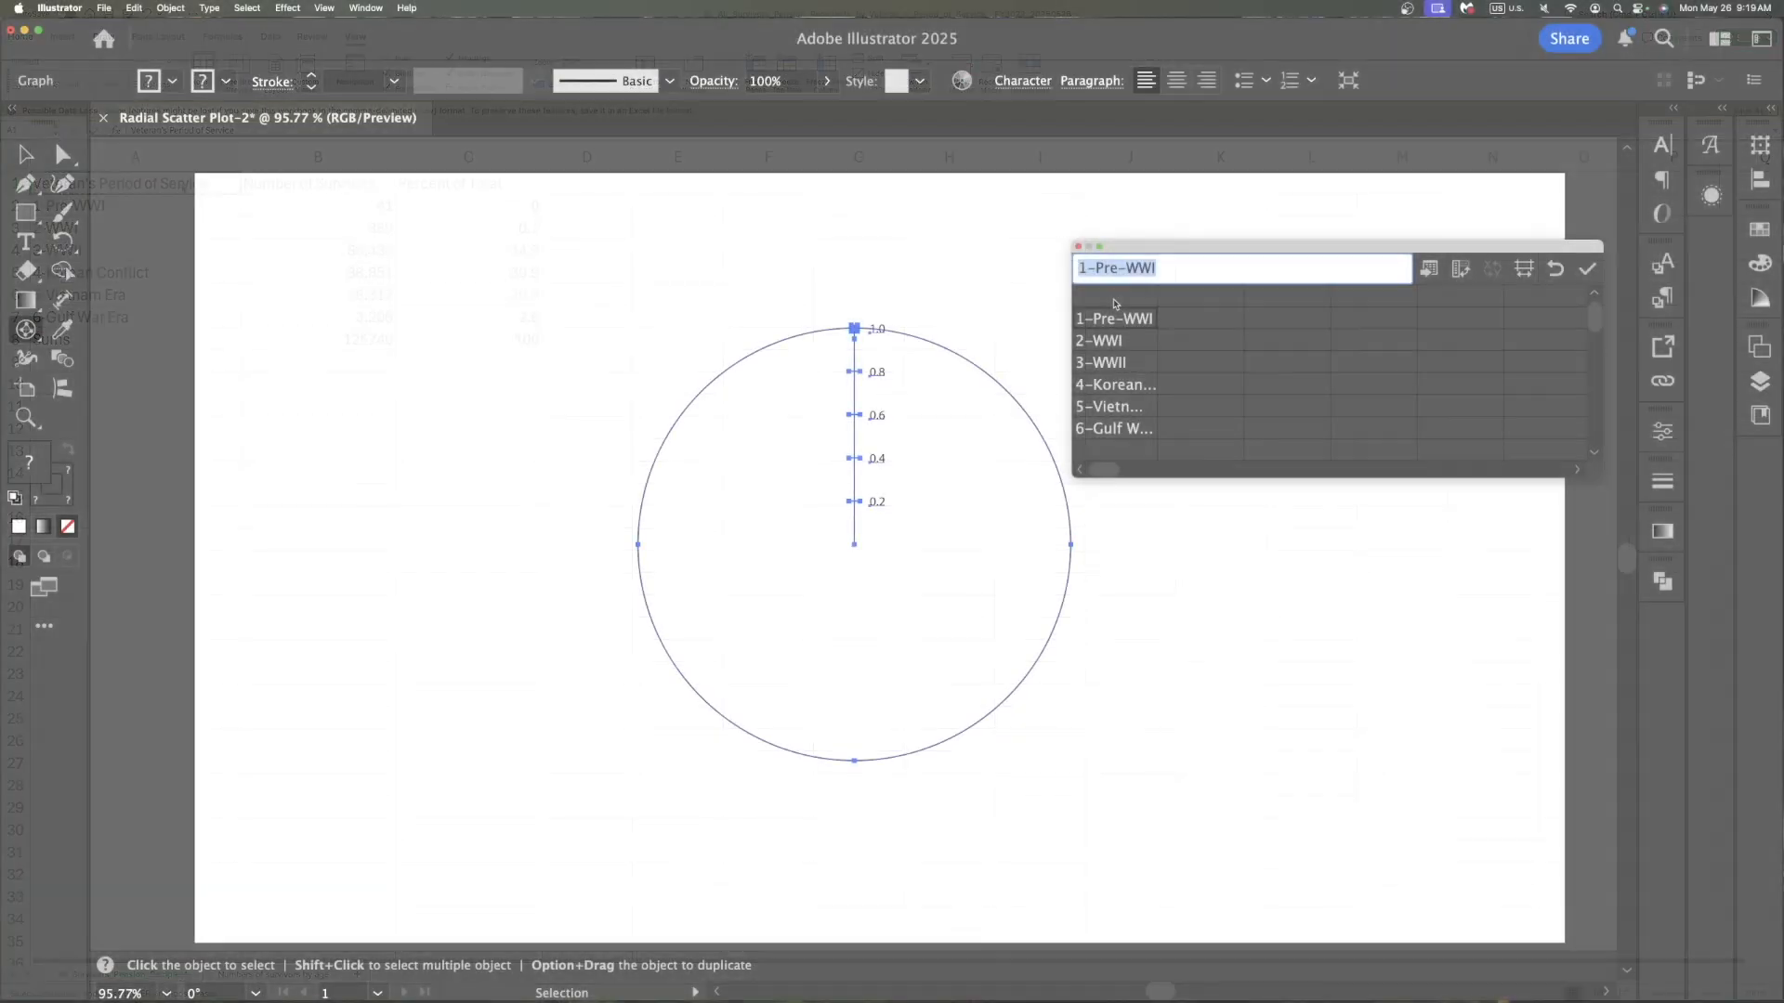
left_click(1115, 297)
key("super+v")
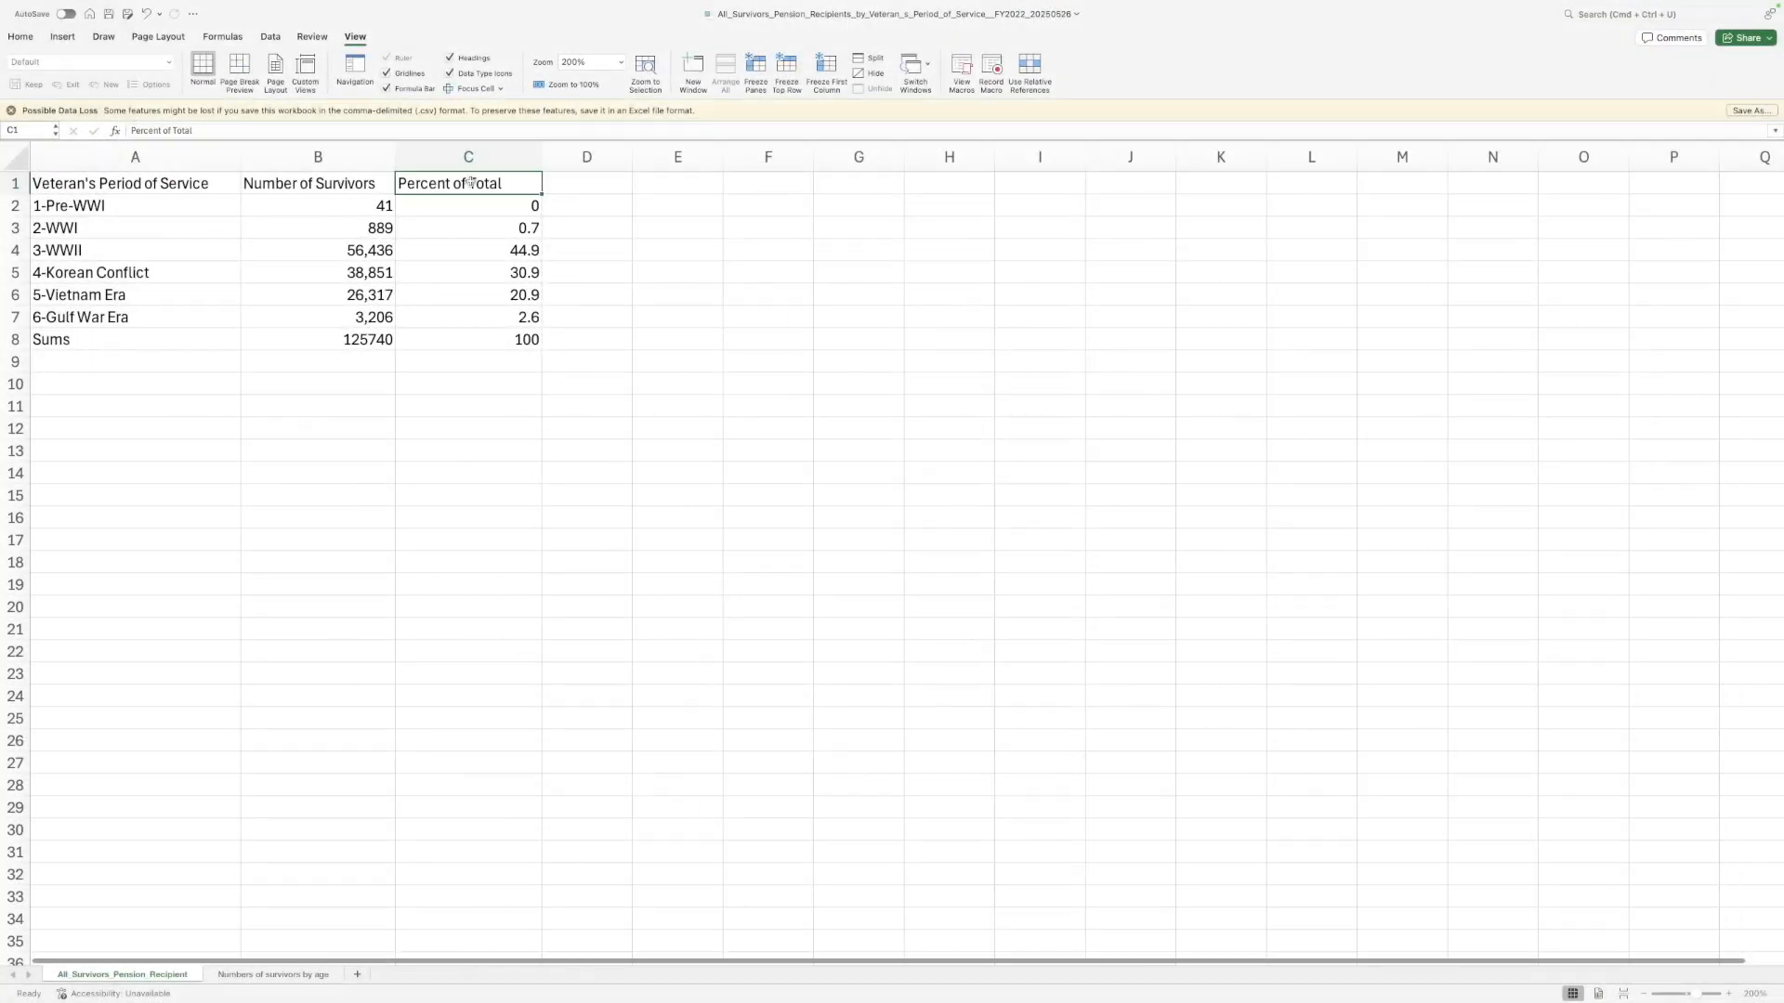
Rename the C1 header to Percent of Total Survivors and paste C1:C7 into the data sheet's second column
double_click(513, 183)
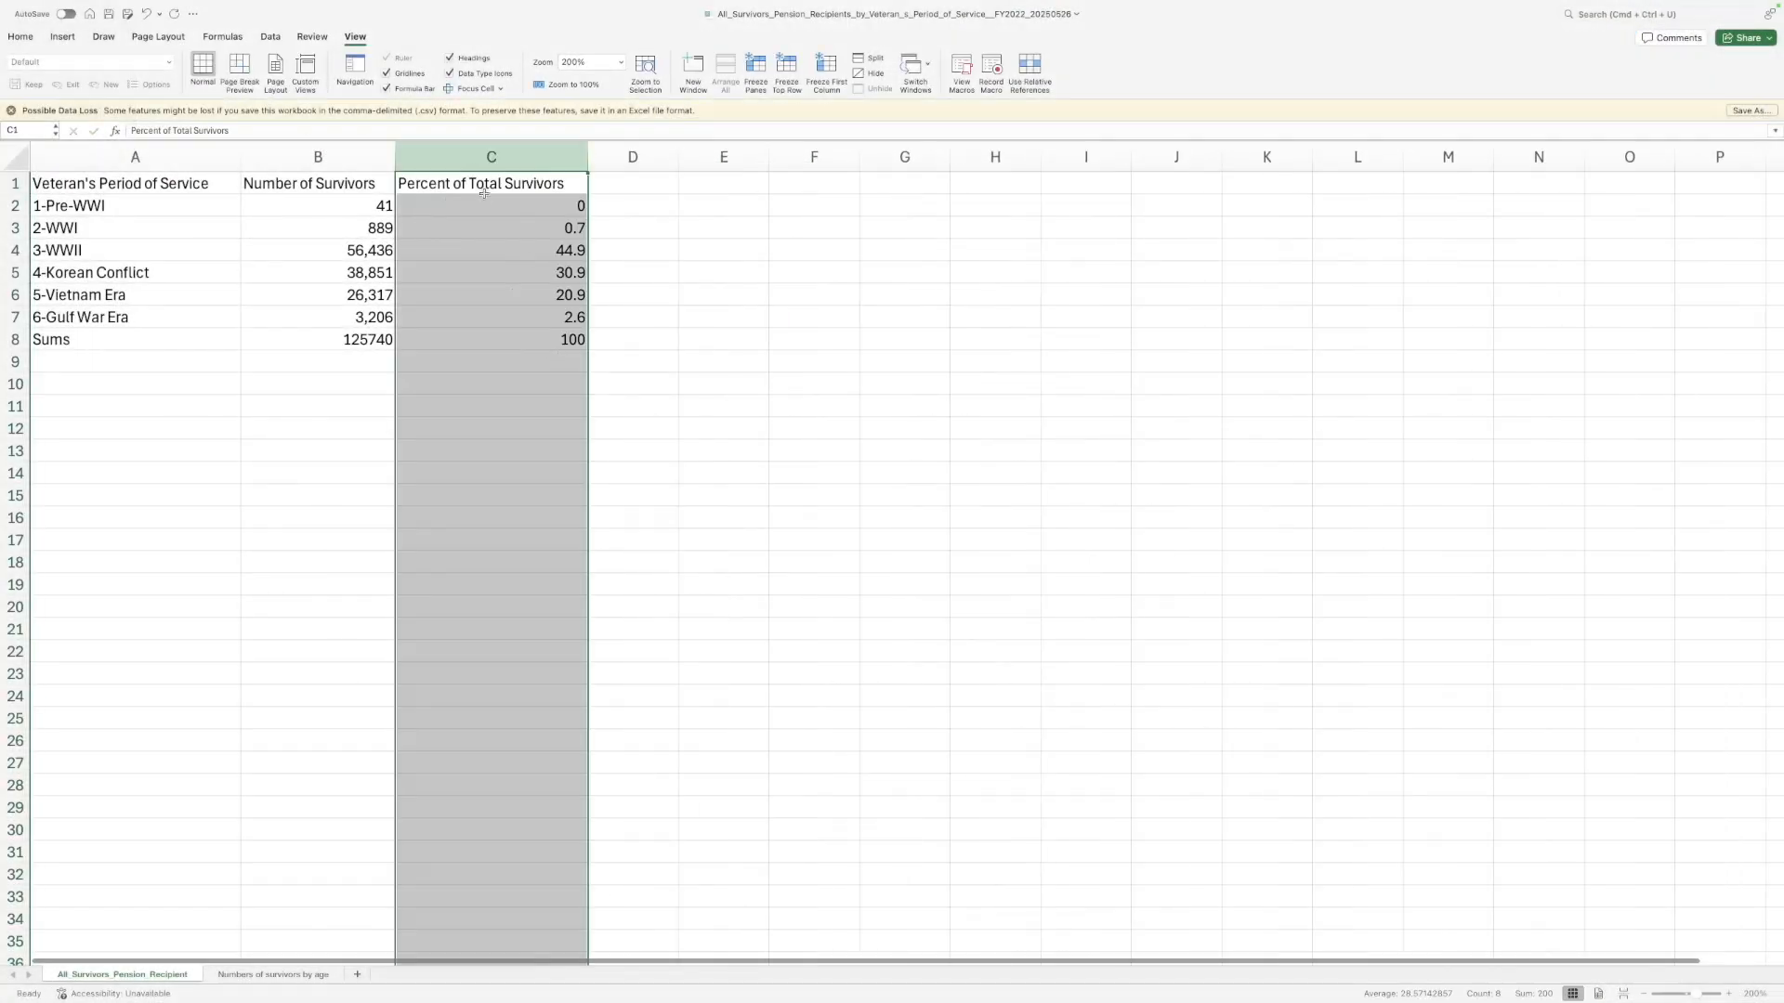
left_click_drag(475, 183, 534, 324)
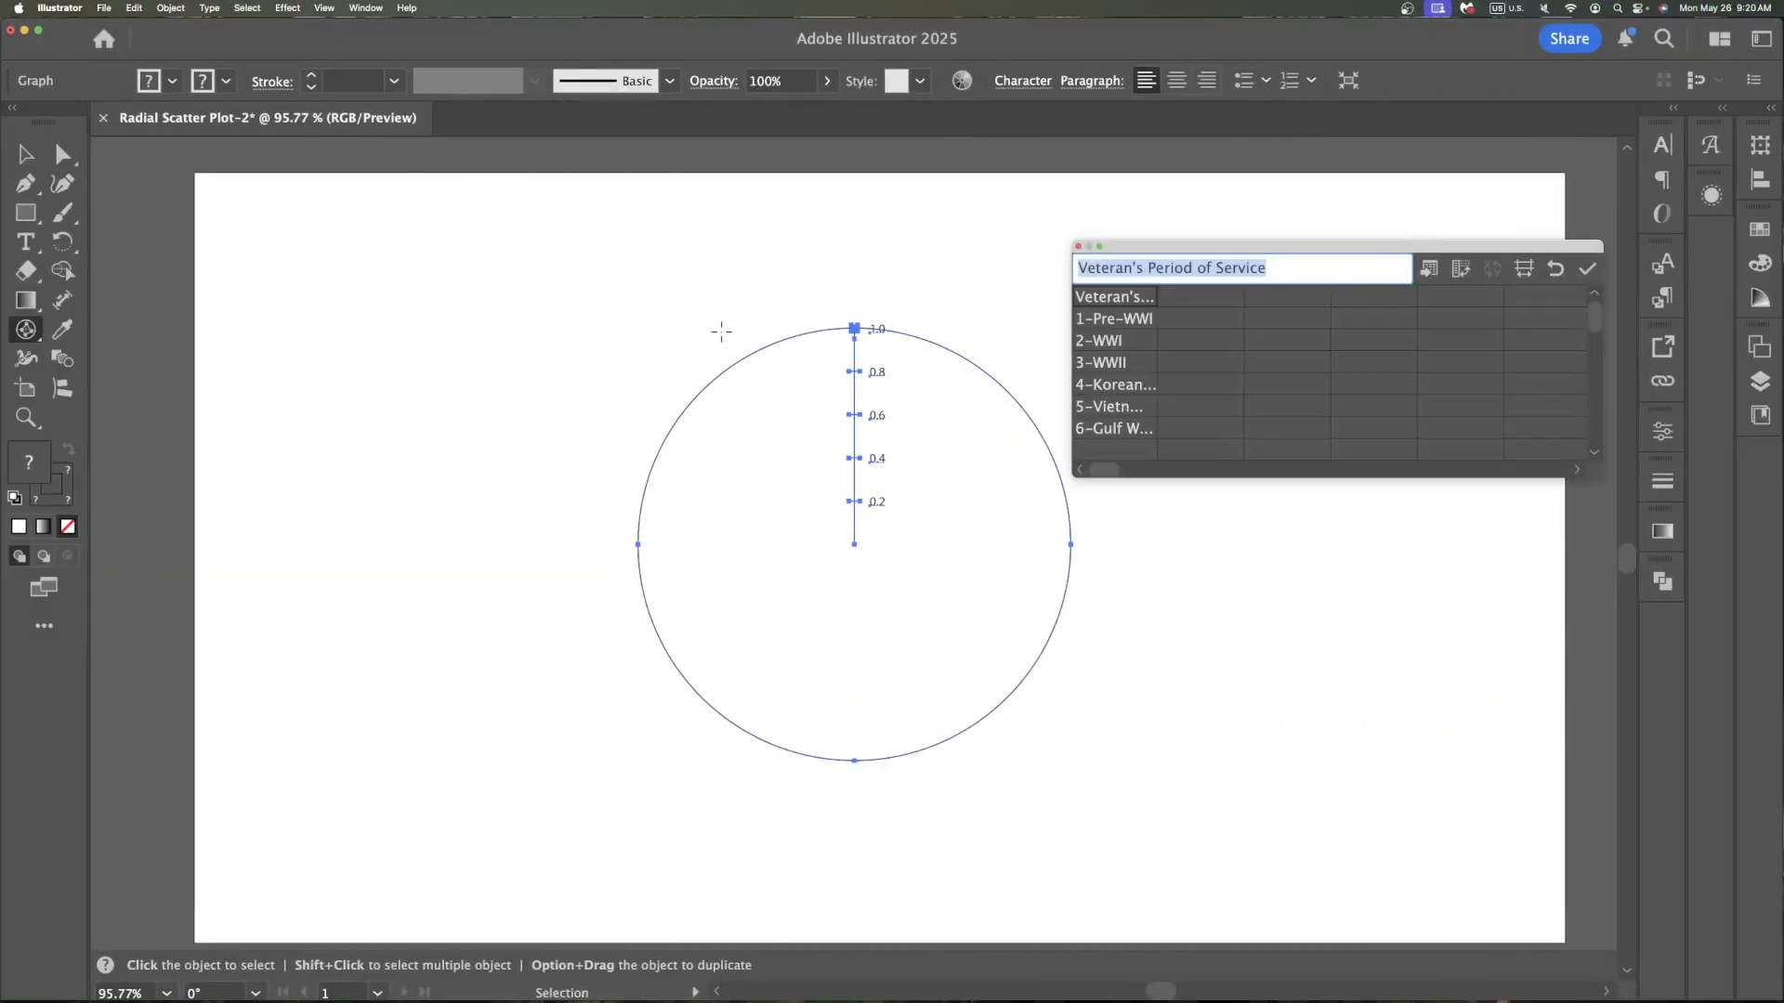
left_click(1241, 298)
key("super+v")
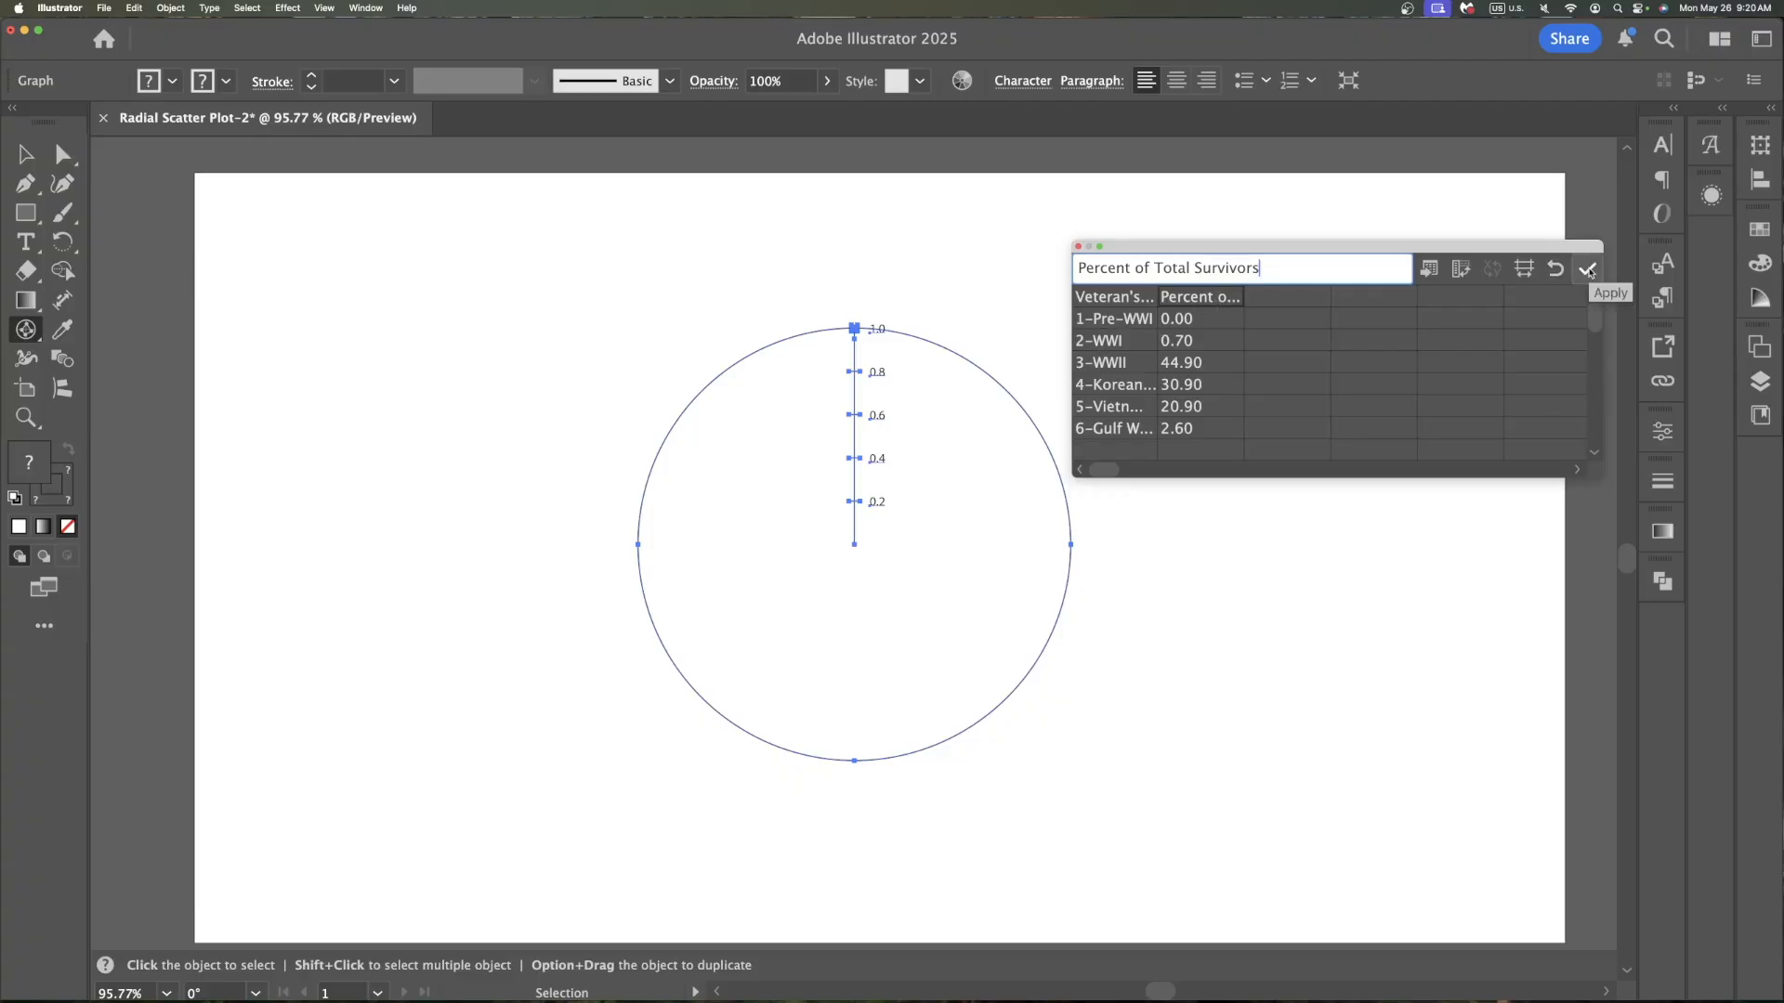
Apply the data to the radar graph and close the graph data window
left_click(1586, 270)
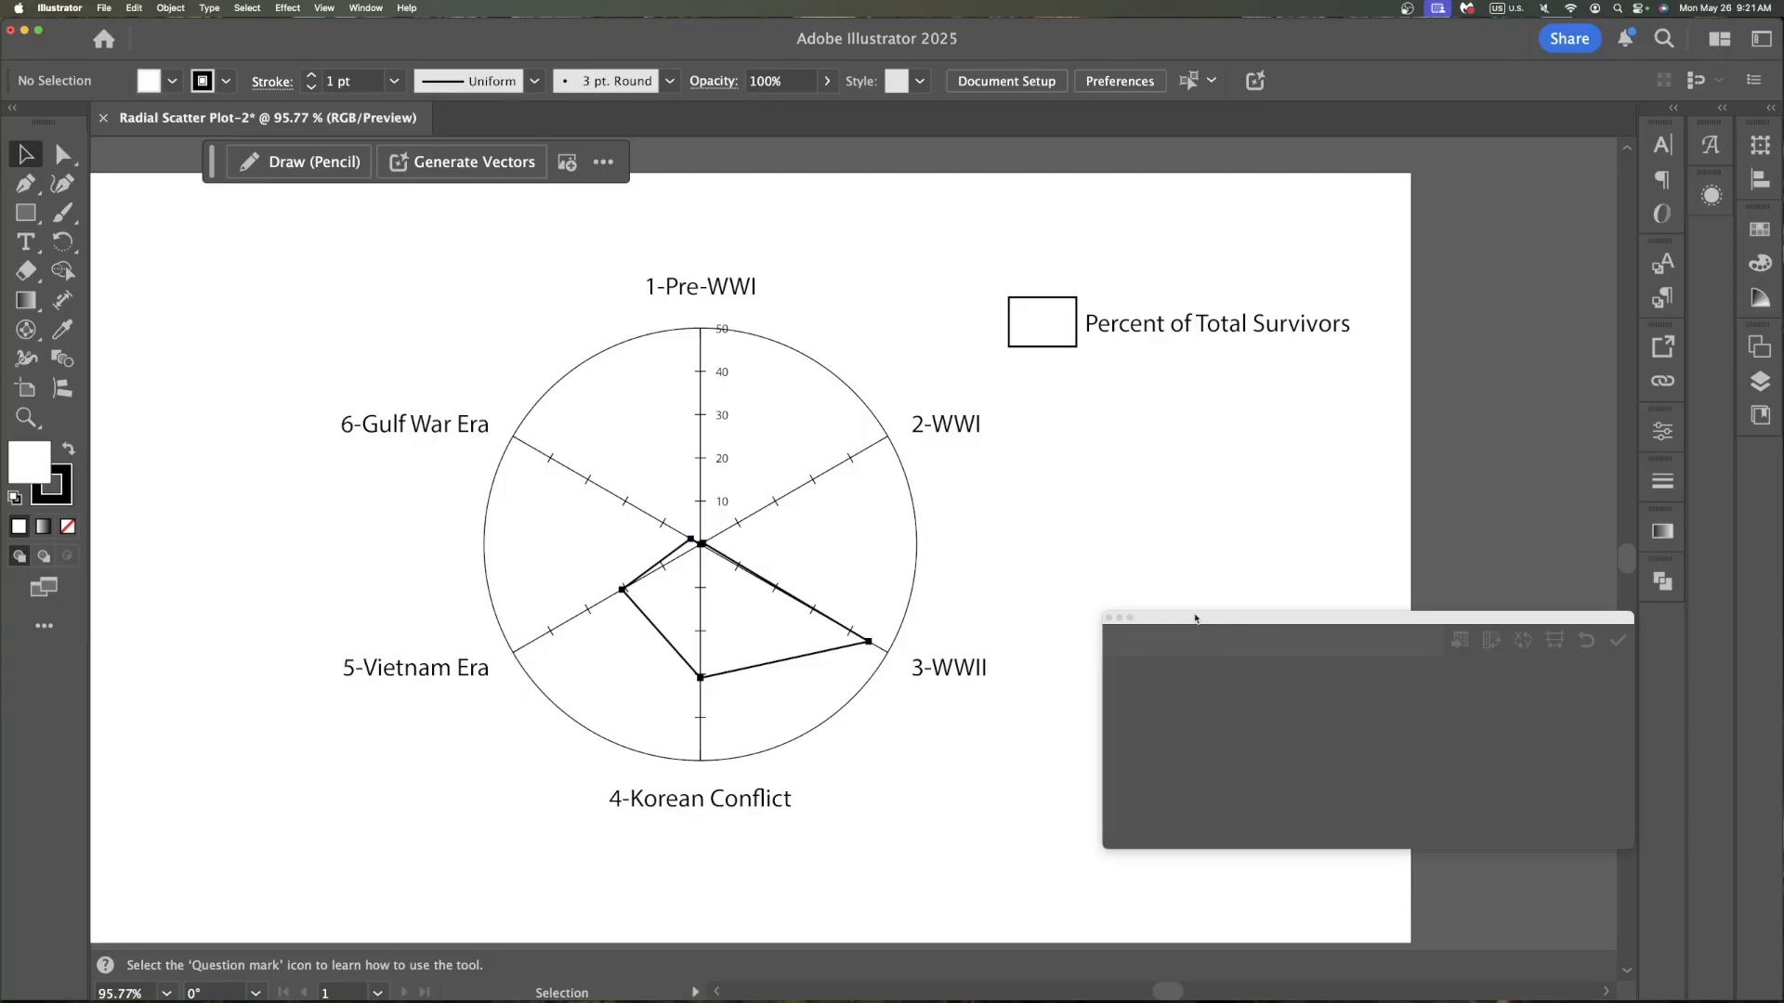
left_click_drag(1216, 618, 1215, 618)
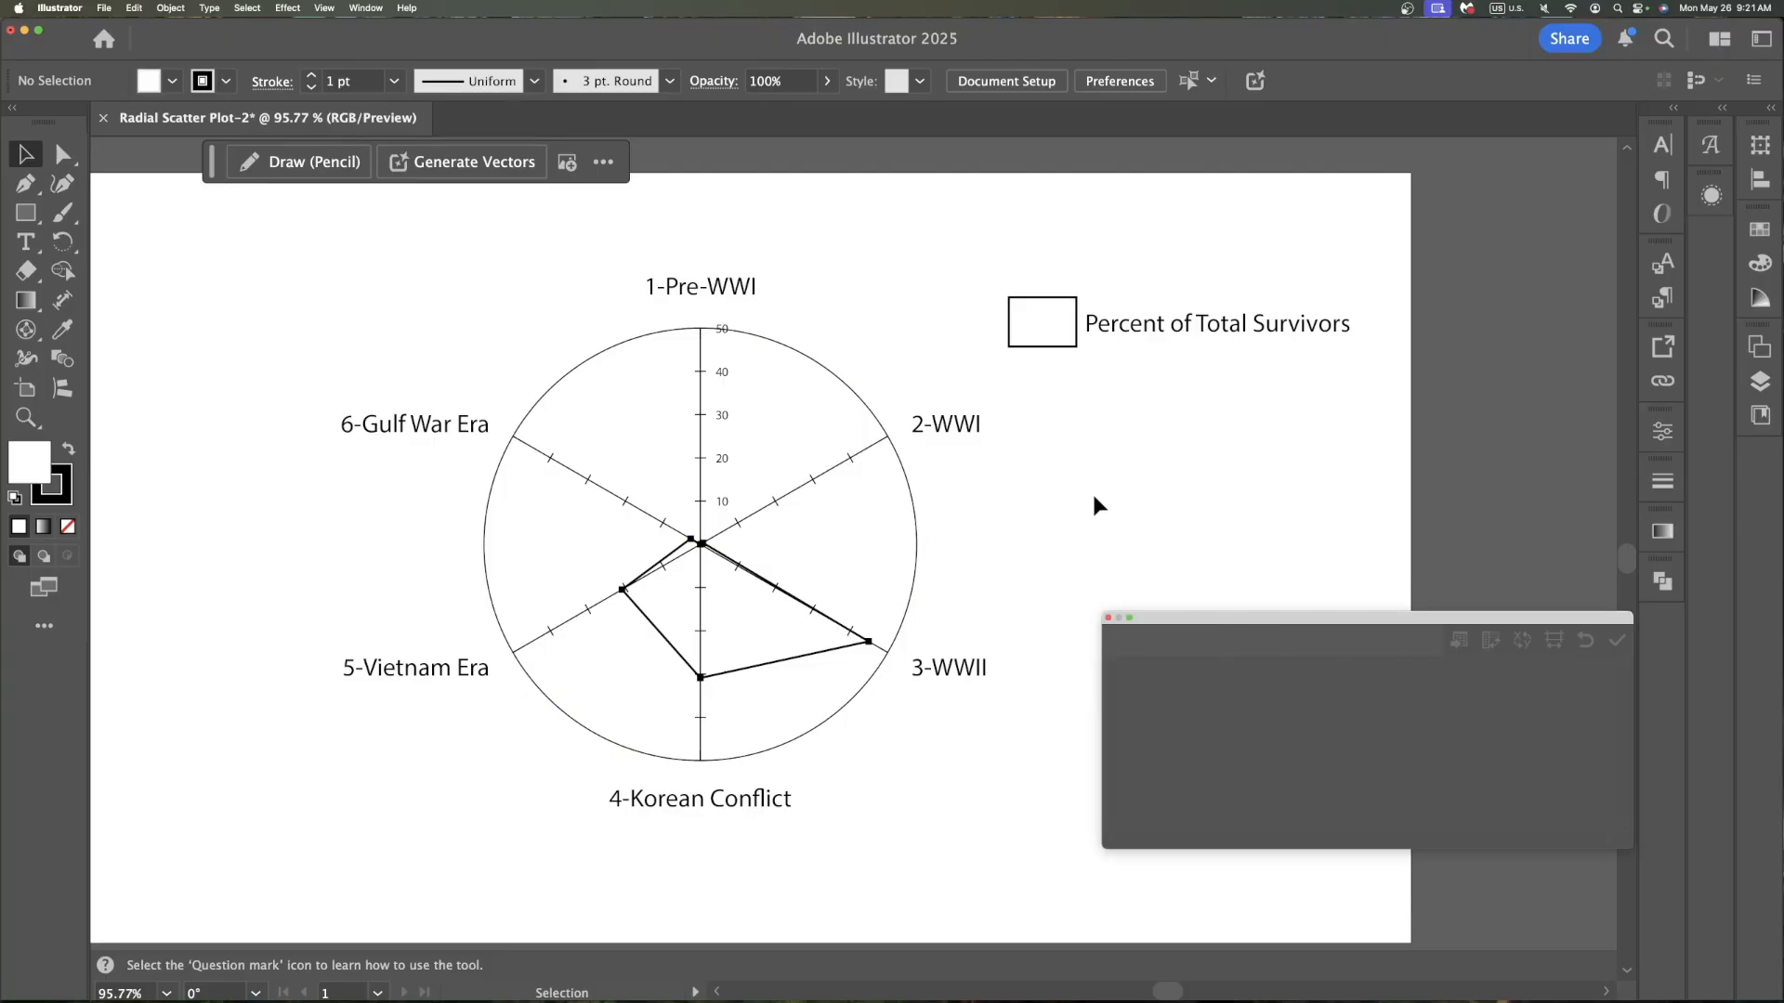
left_click_drag(1105, 622, 1104, 622)
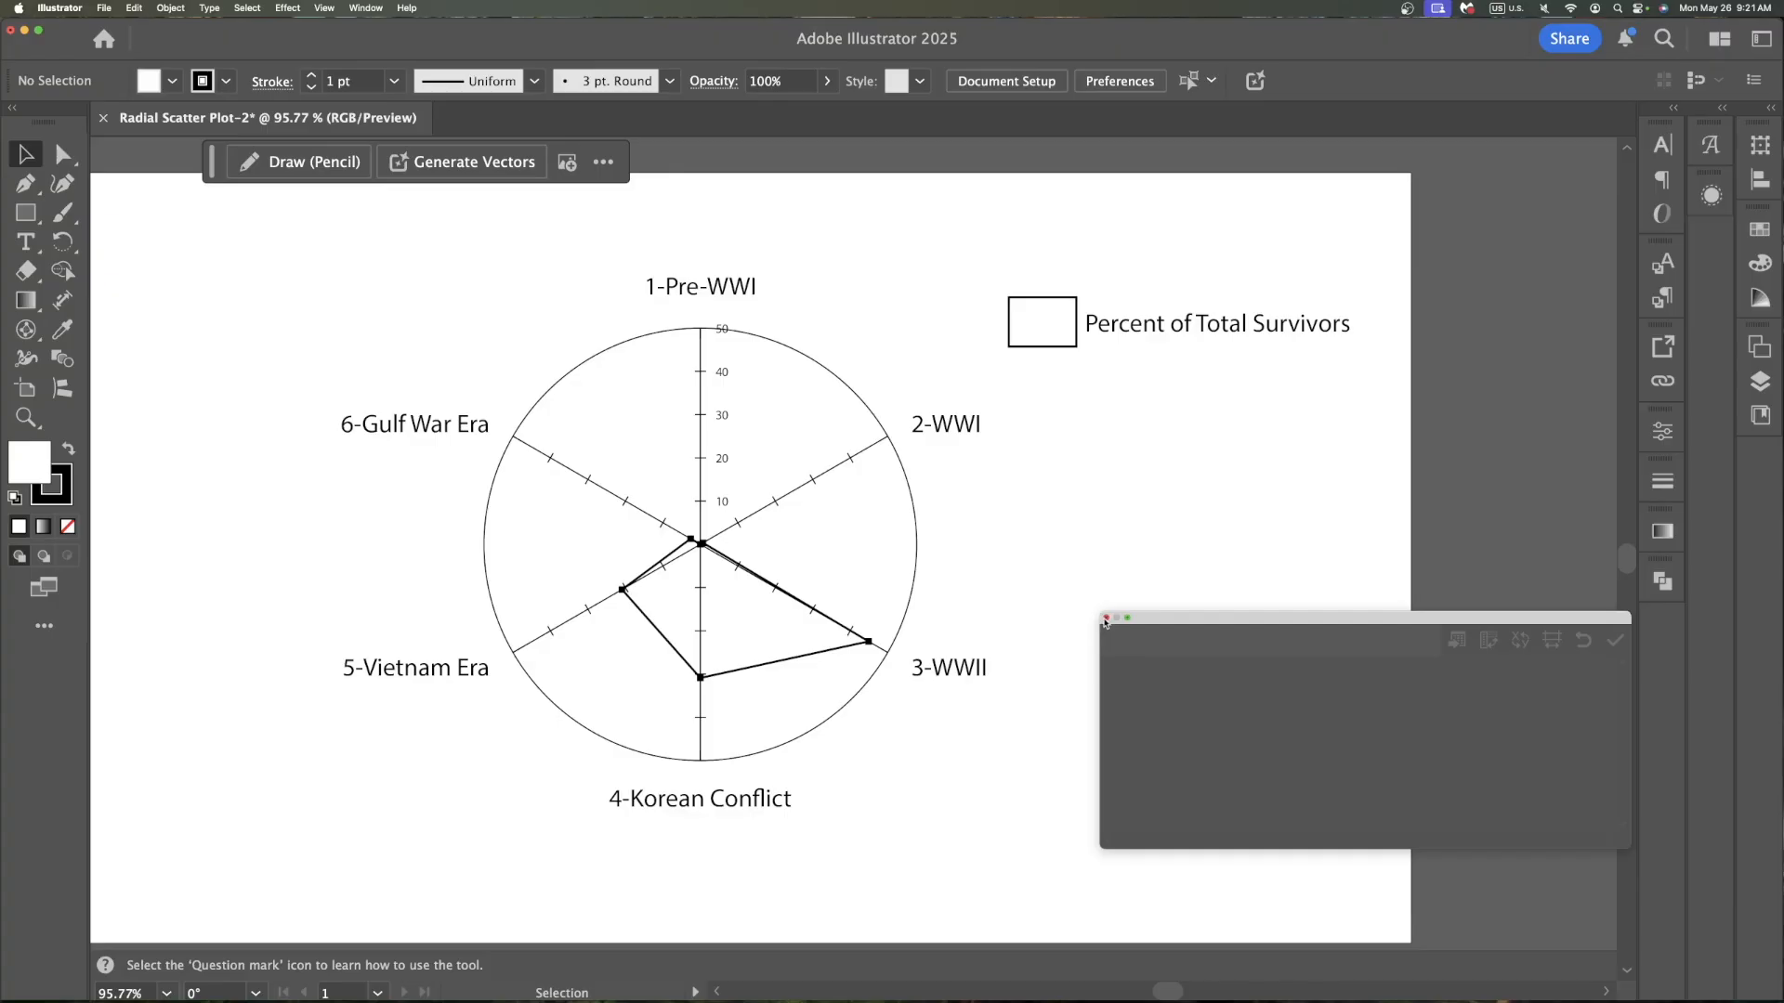
left_click(1105, 619)
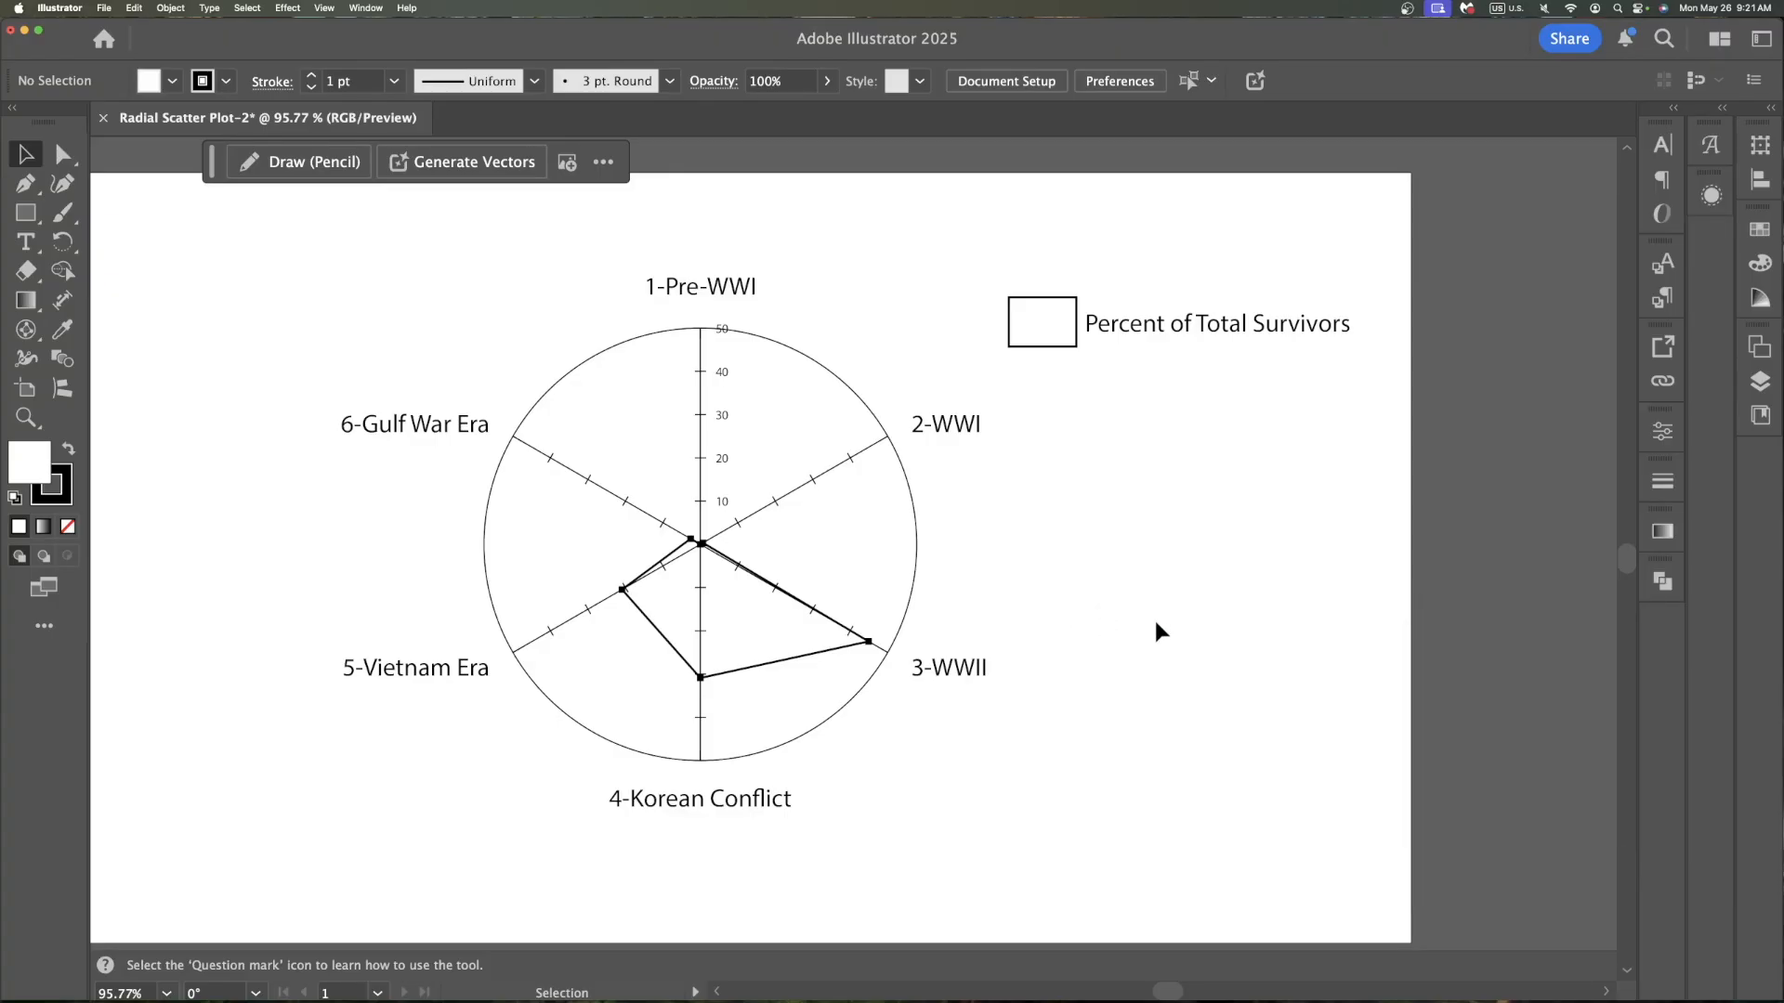
Ungroup the whole radar graph, accepting that its graph data can no longer be edited
key("super+a")
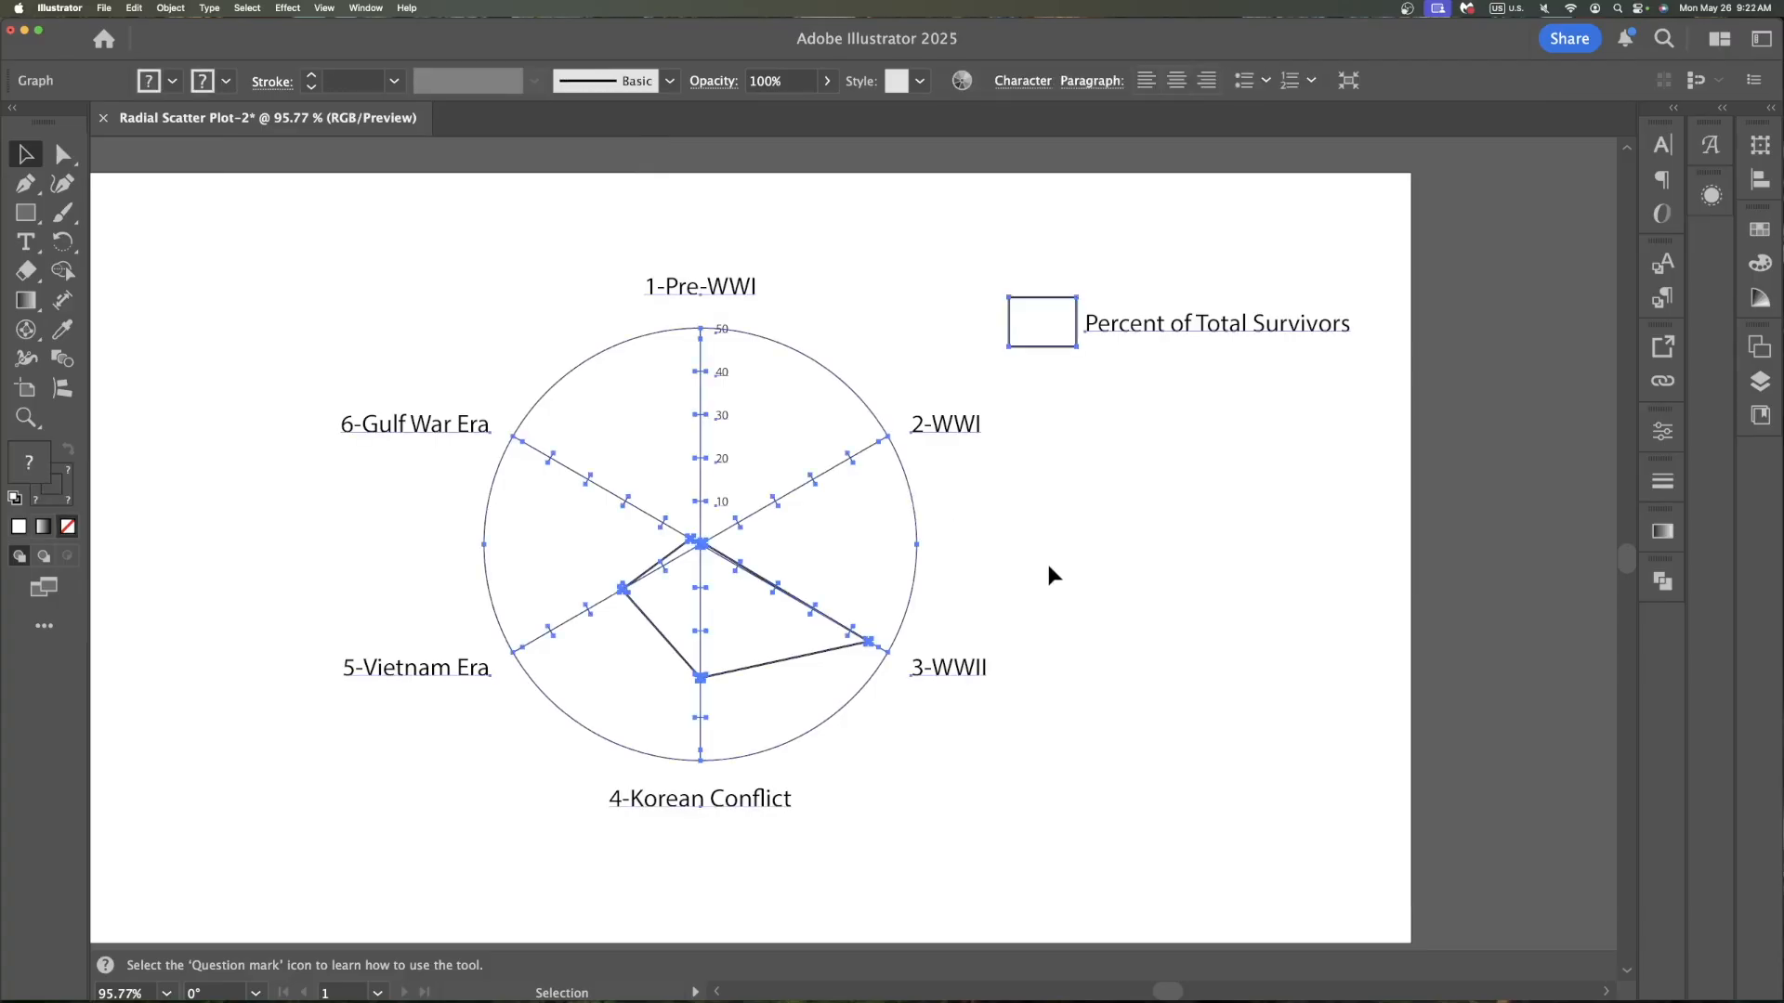
left_click(171, 7)
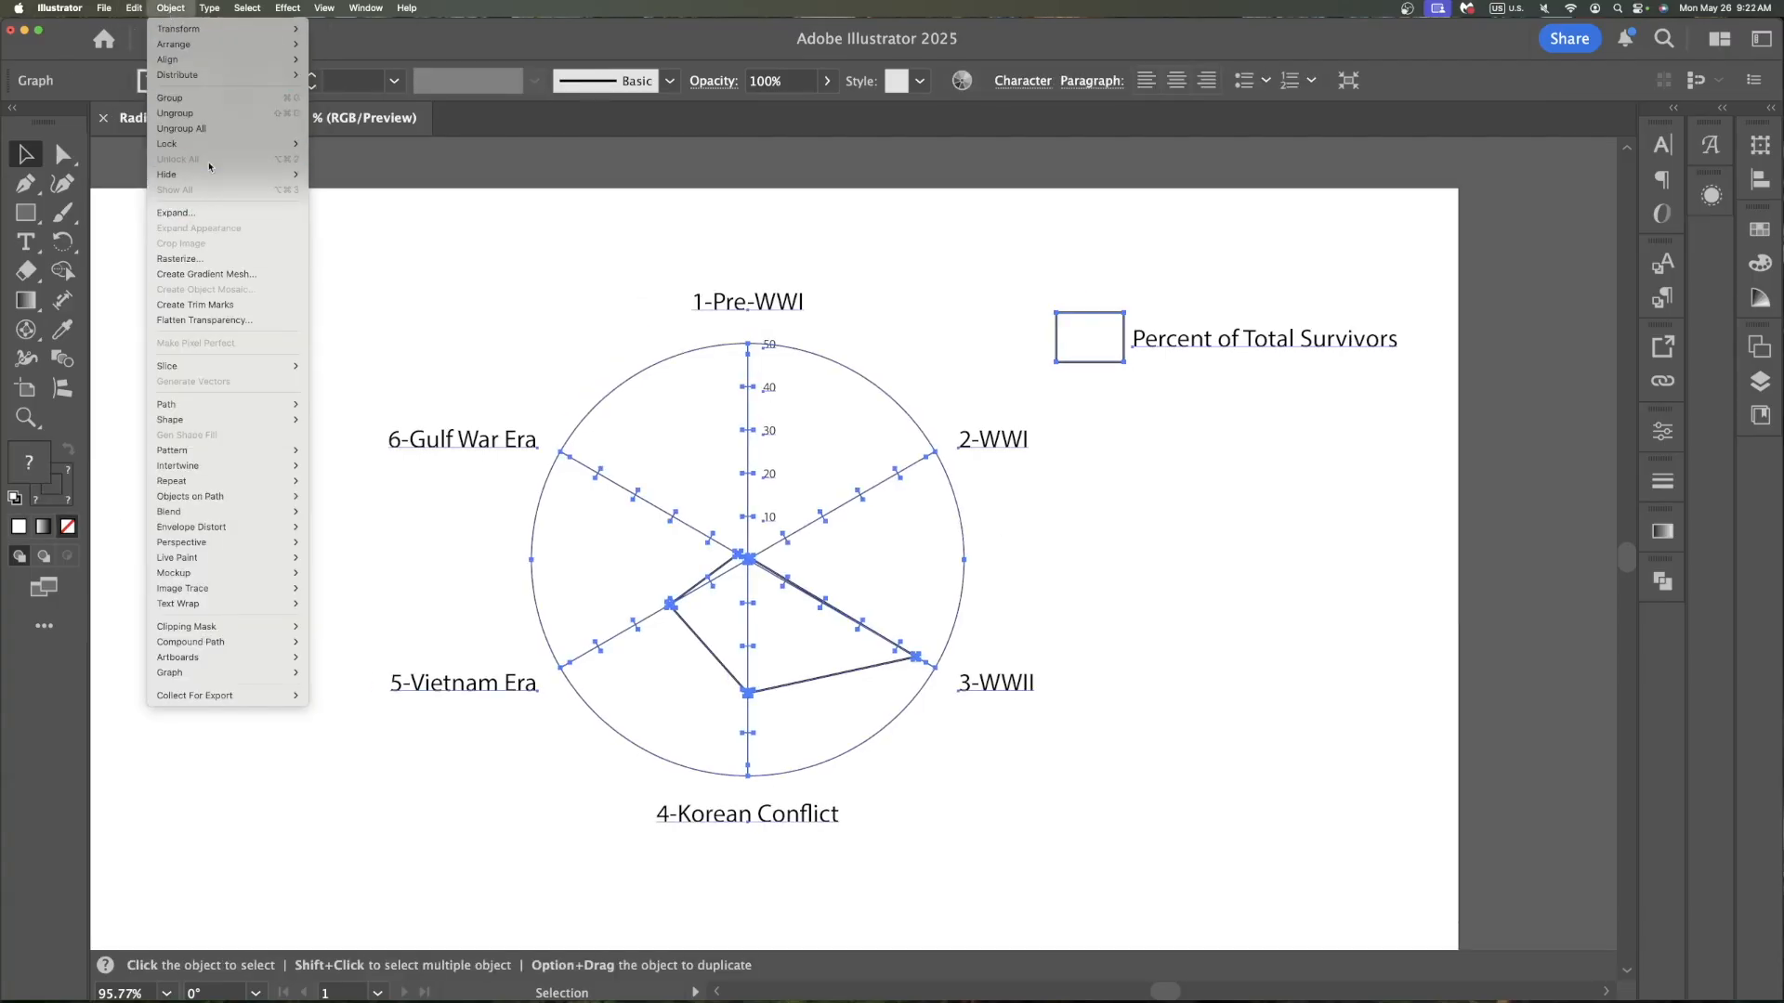
left_click(175, 113)
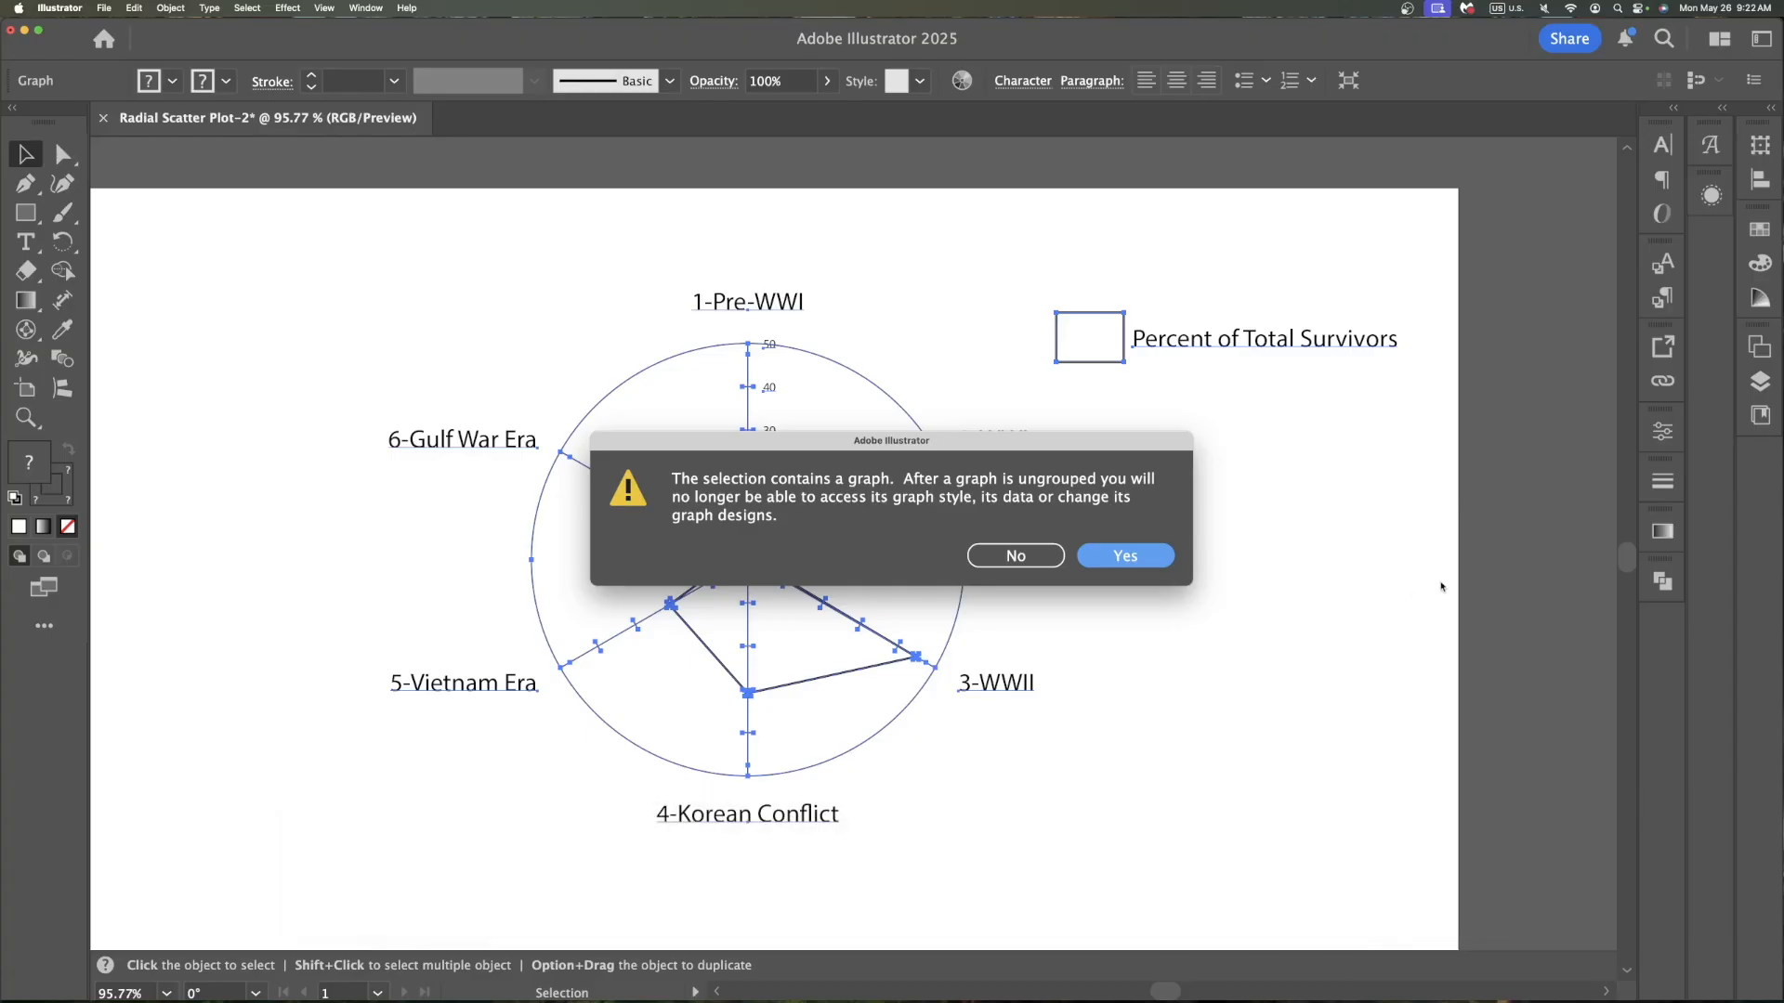
left_click(1154, 559)
left_click(691, 634)
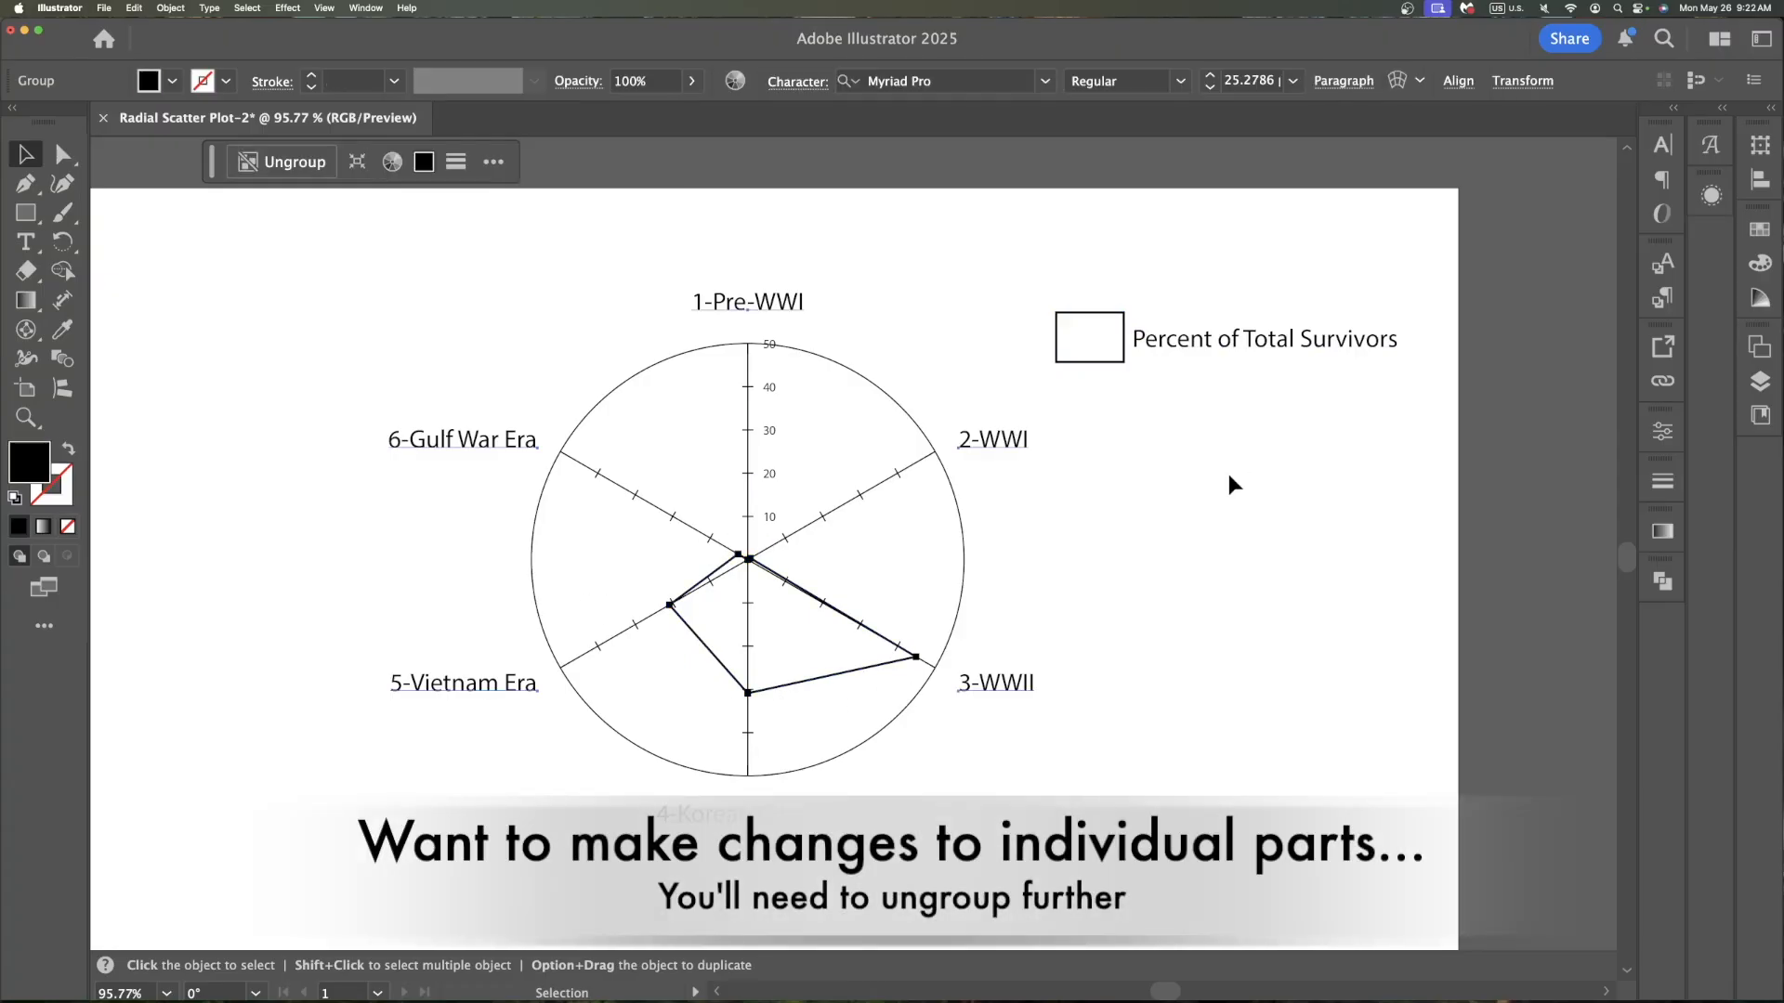
left_click(1252, 460)
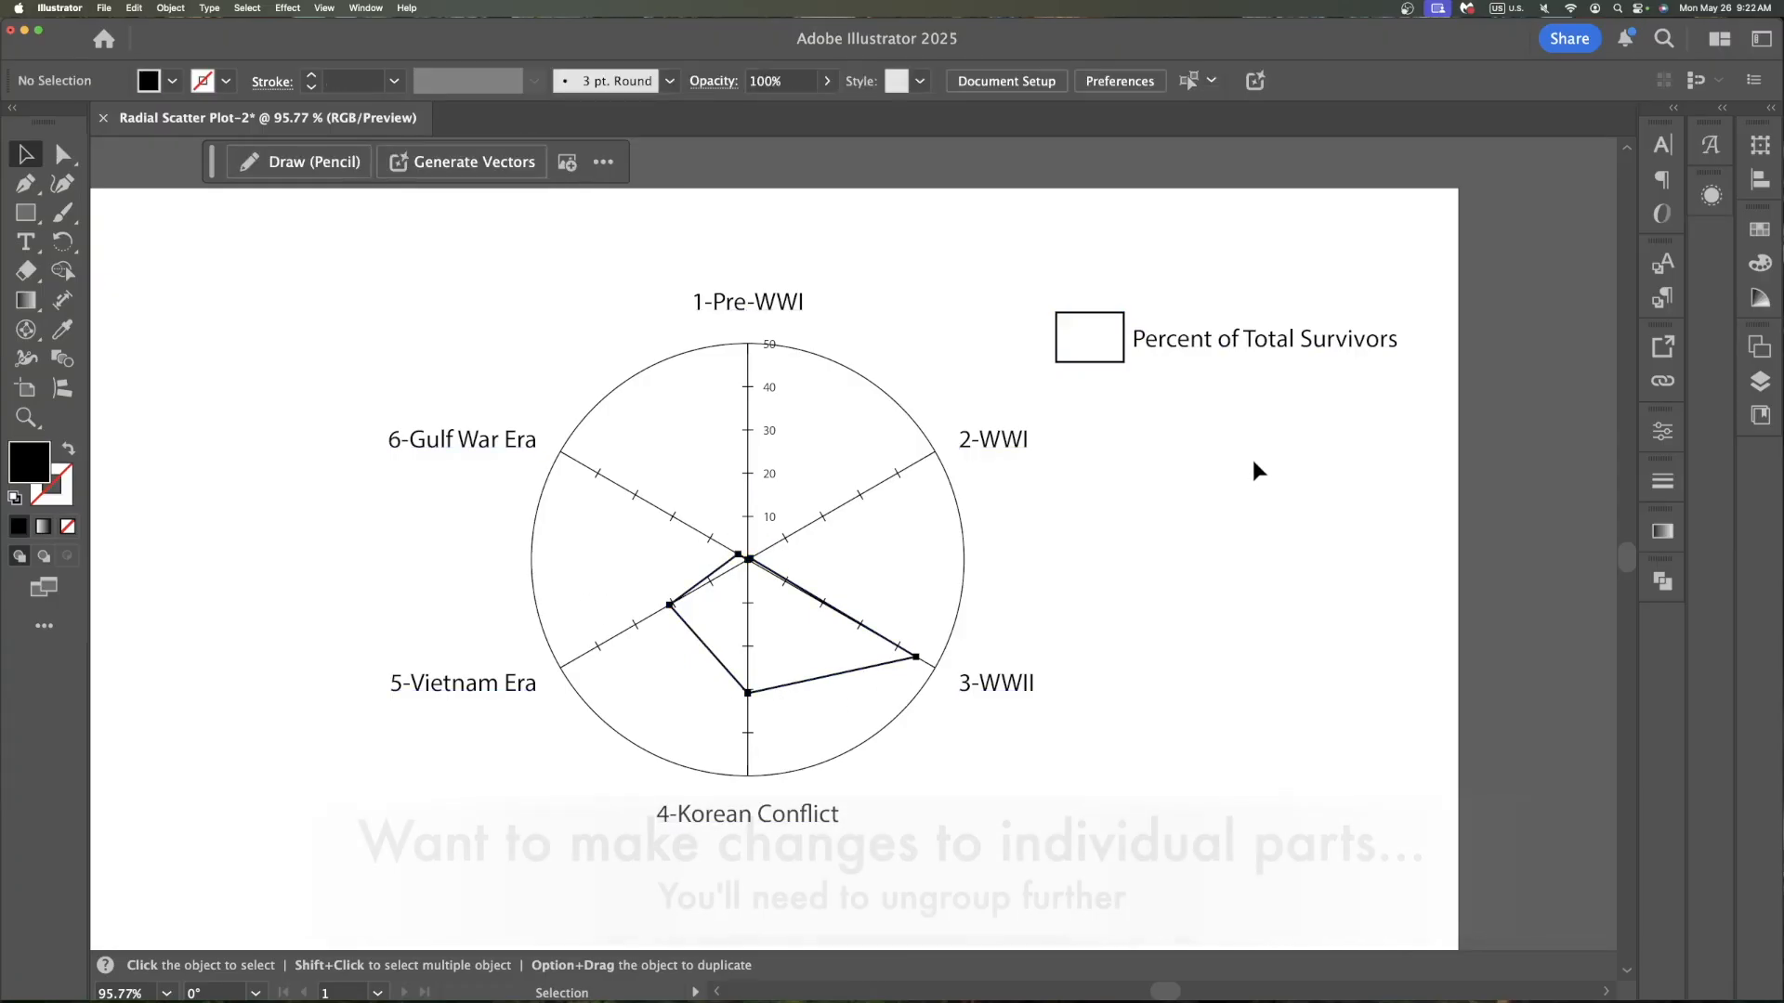
Ungroup the plotted data series and delete the line connecting the data points, keeping the markers
left_click(726, 573)
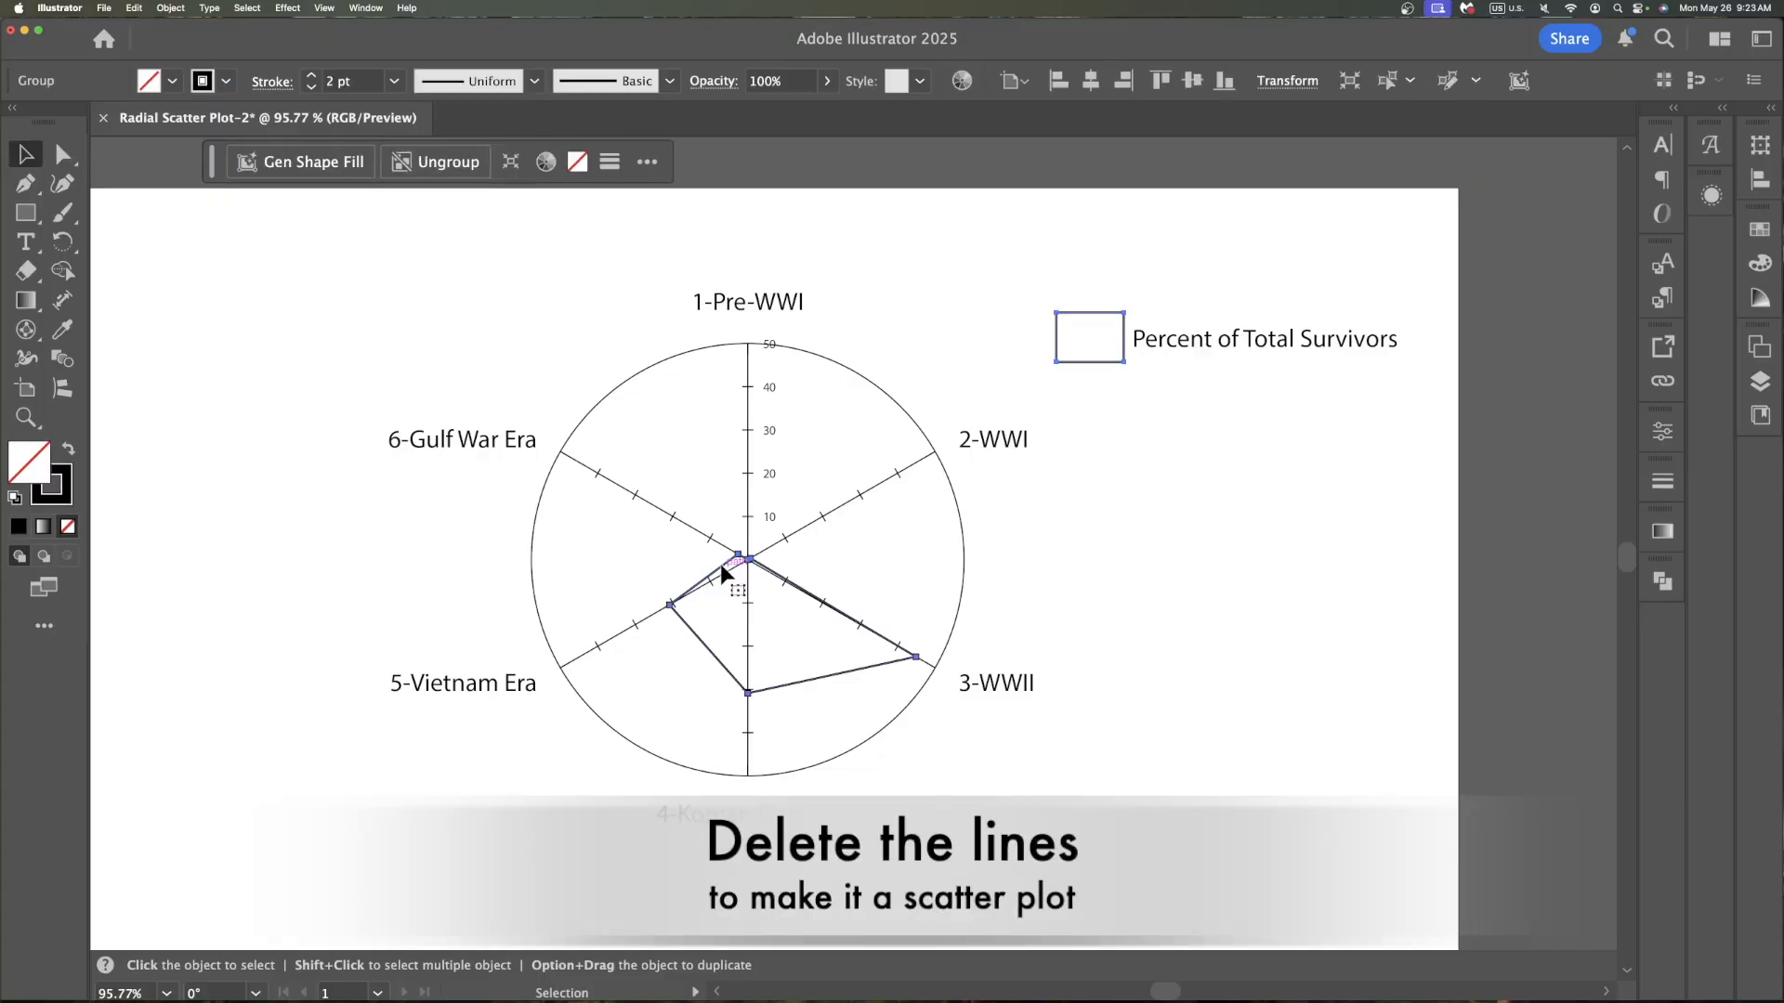
left_click(443, 166)
left_click(1436, 581)
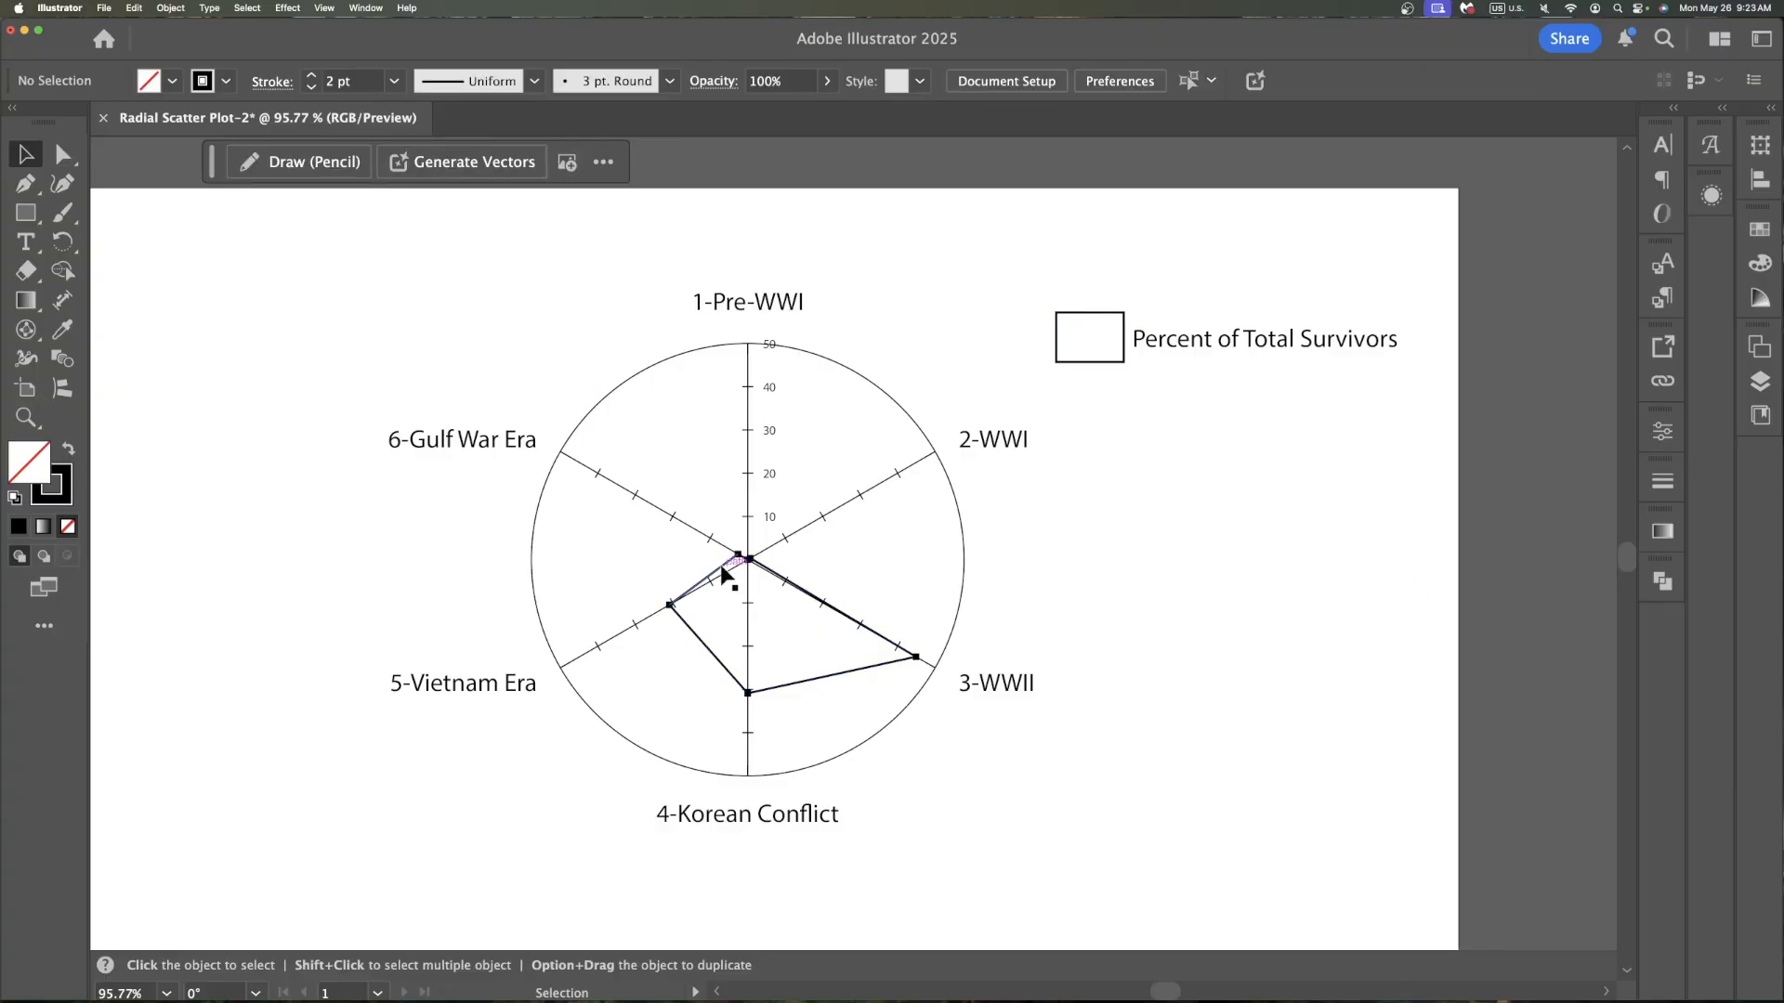
left_click(723, 574)
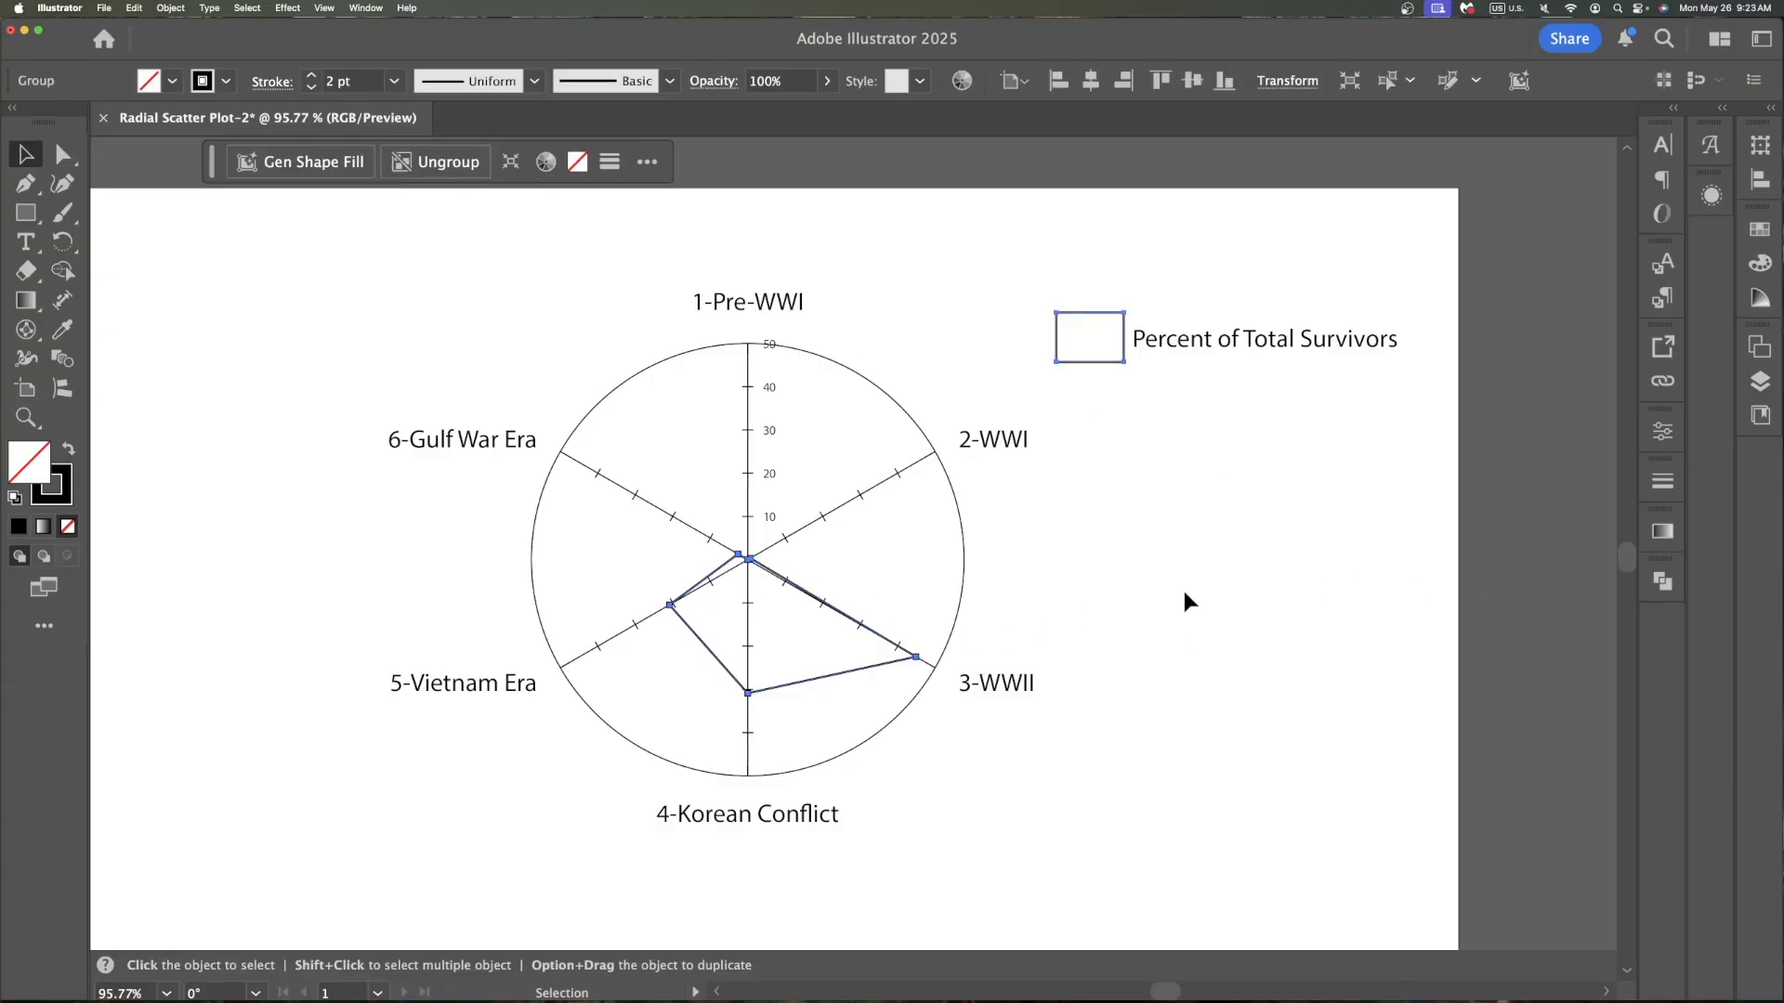
key("Delete")
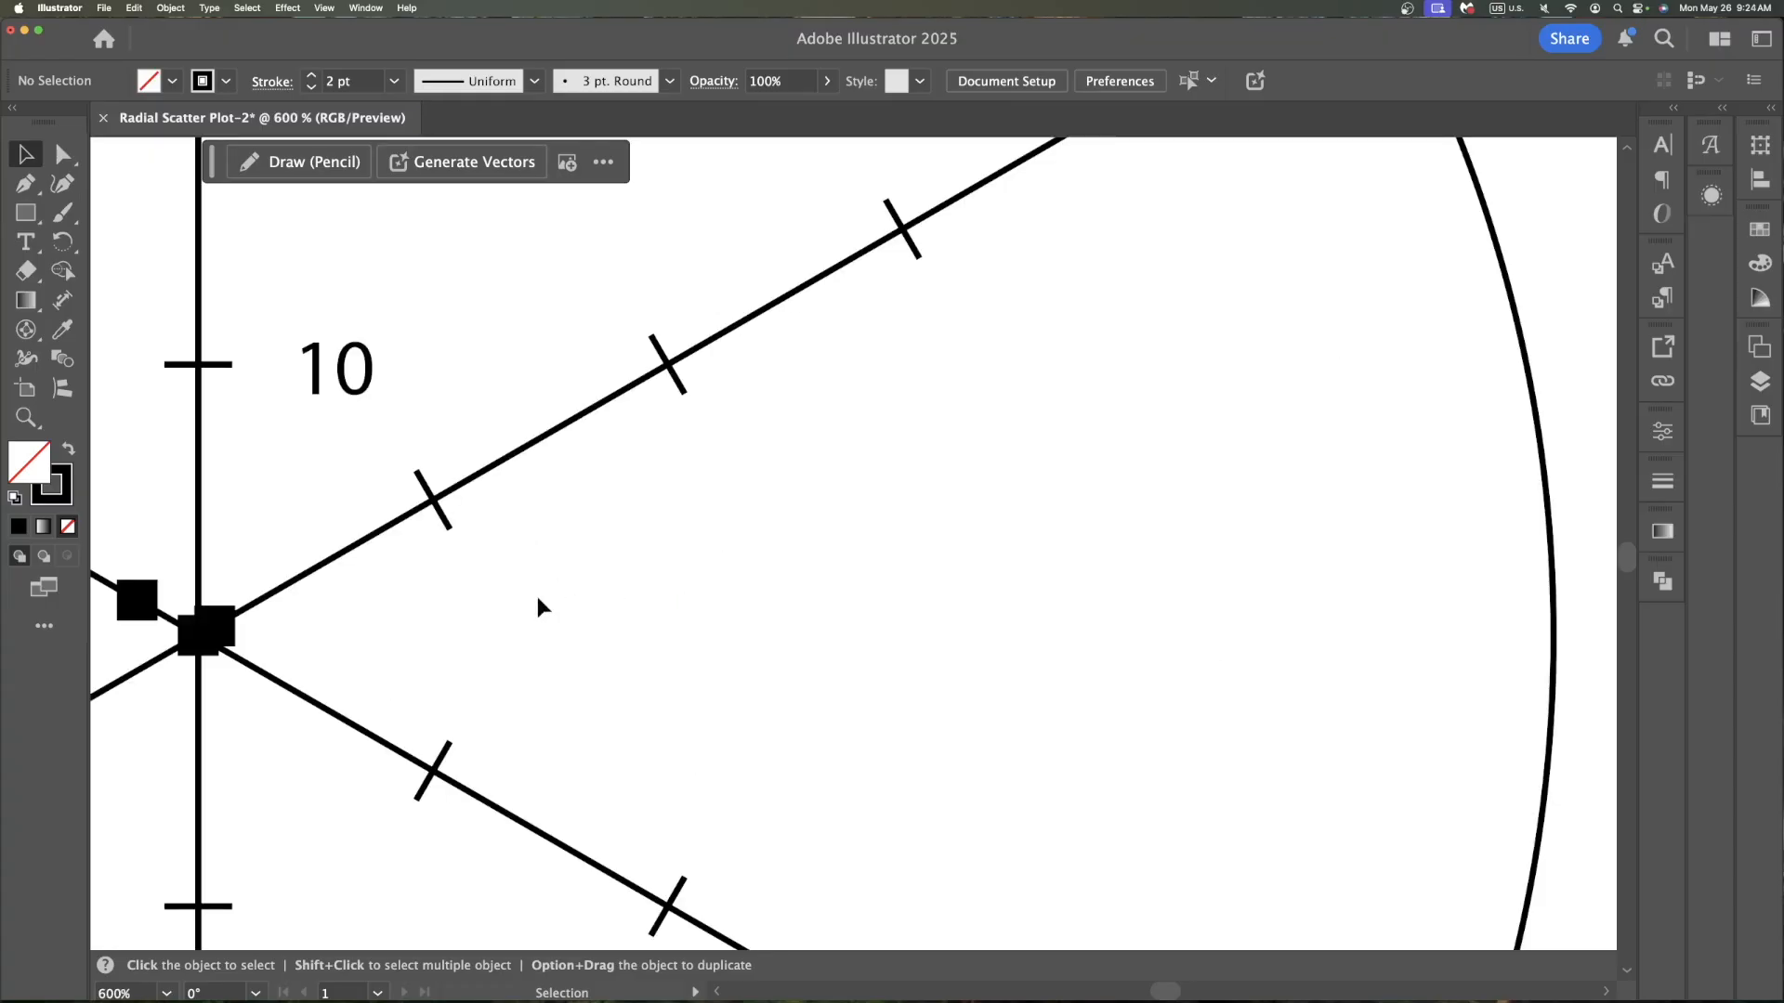
Inspect the remaining data markers along each spoke at close zoom, then fit the artboard in the window
scroll(520, 614, "left", 1)
scroll(871, 698, "left", 1)
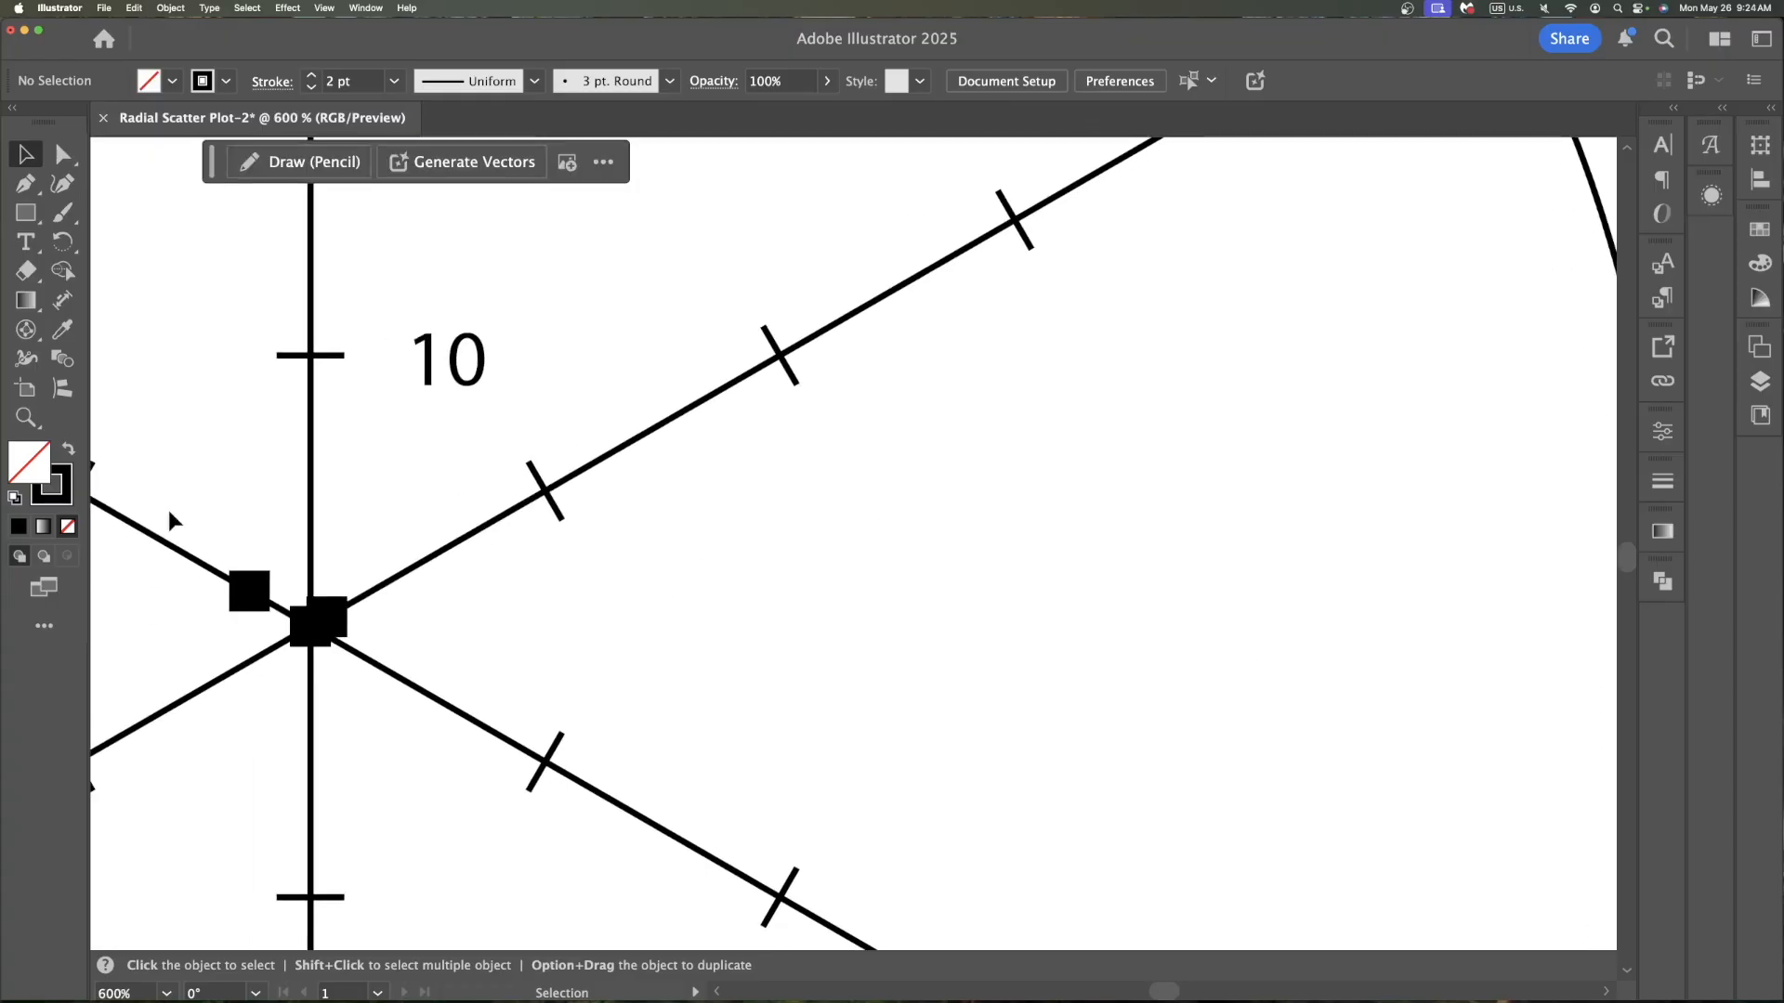
scroll(1279, 549, "left", 1)
scroll(1279, 548, "down", 5)
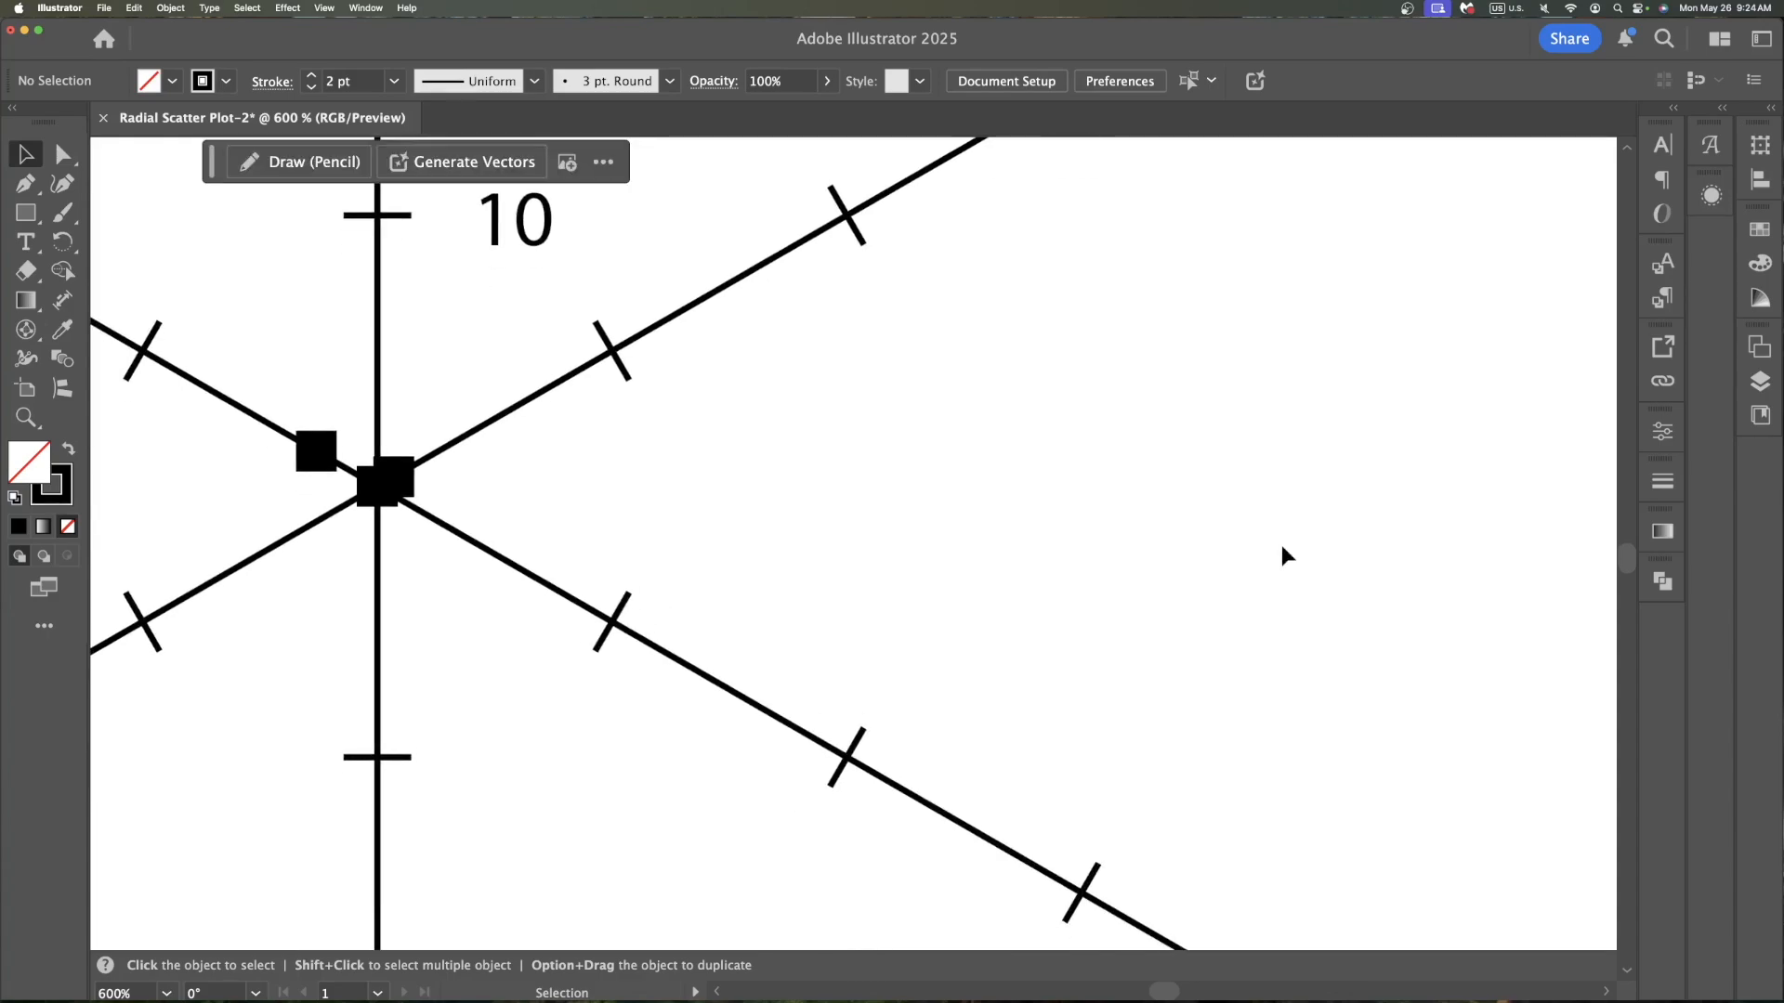
scroll(1280, 544, "down", 5)
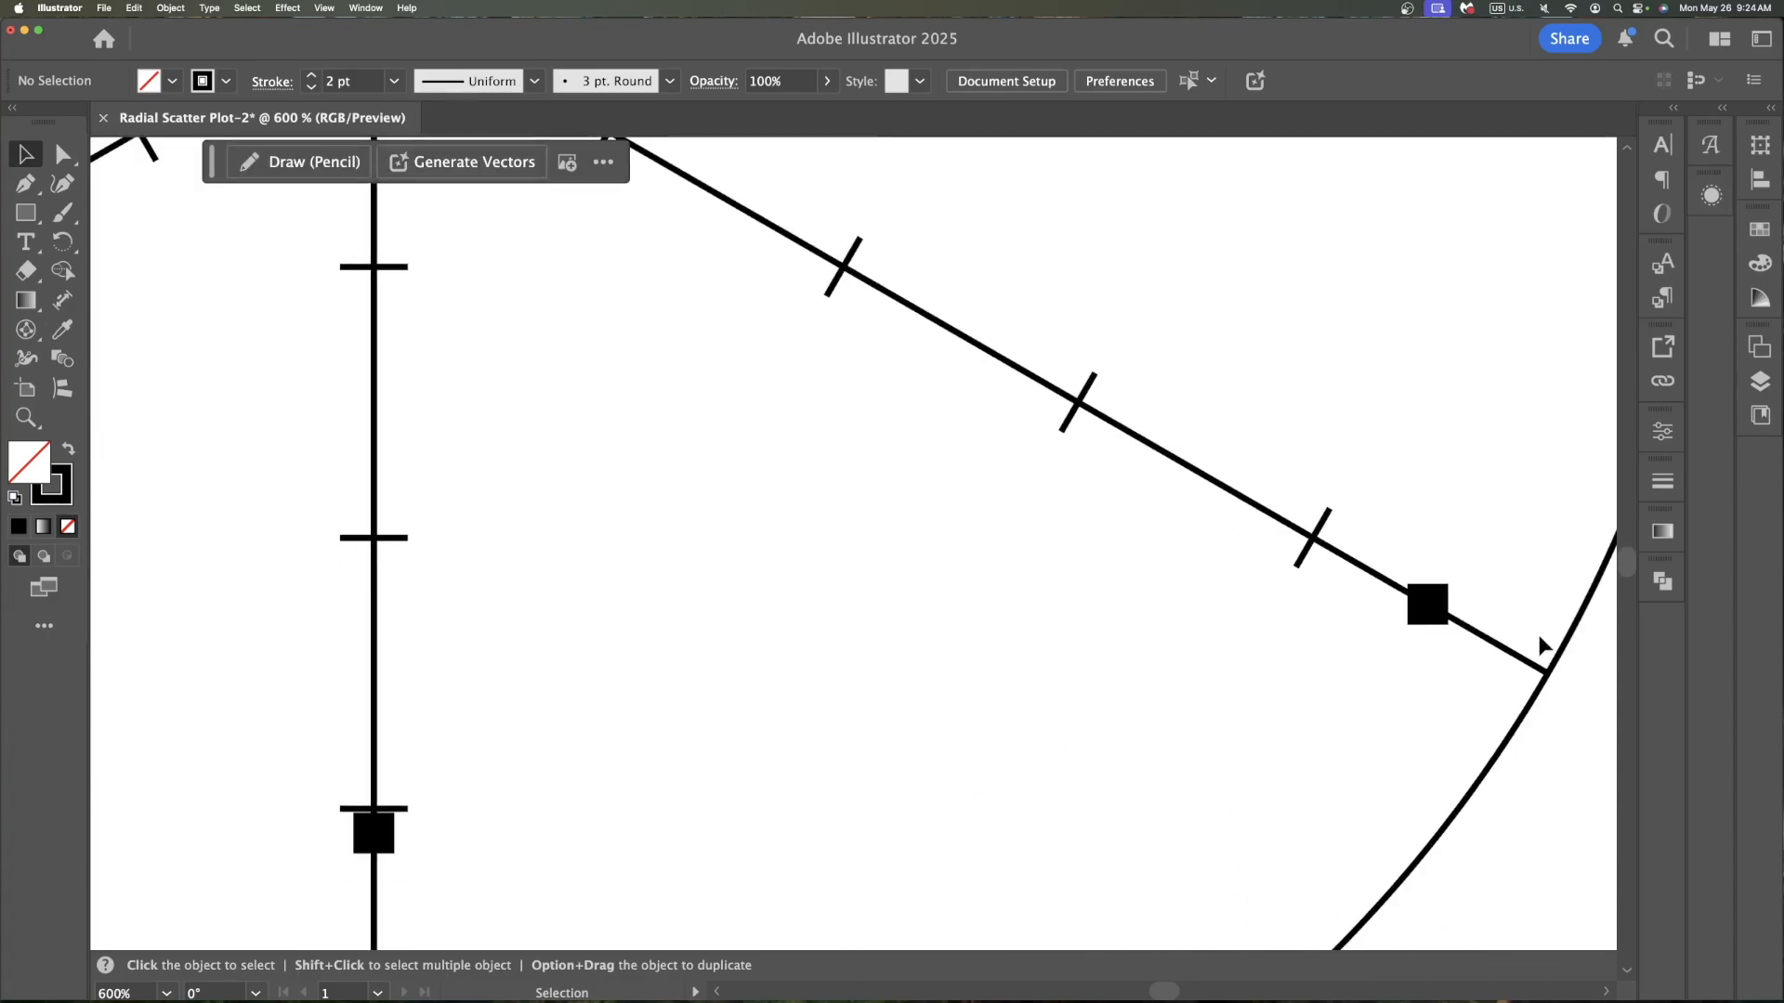
scroll(966, 726, "right", 4)
scroll(814, 689, "down", 1)
scroll(812, 686, "down", 1)
scroll(812, 686, "right", 7)
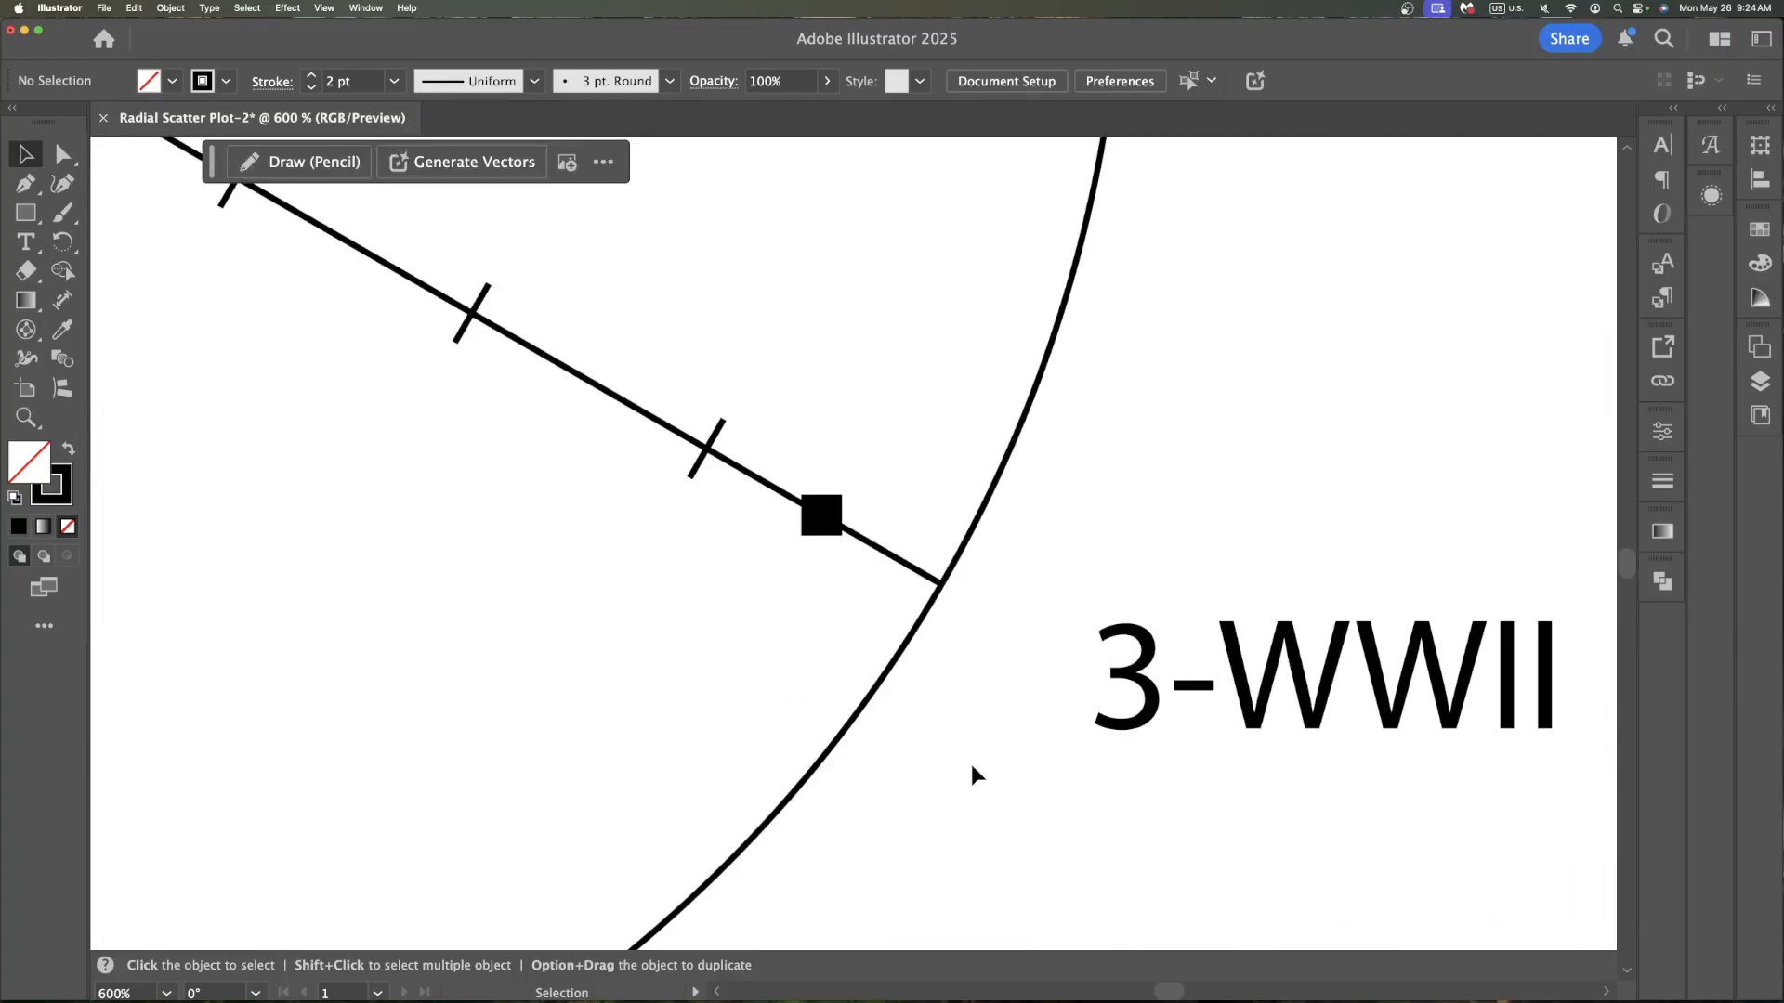
key("super+0")
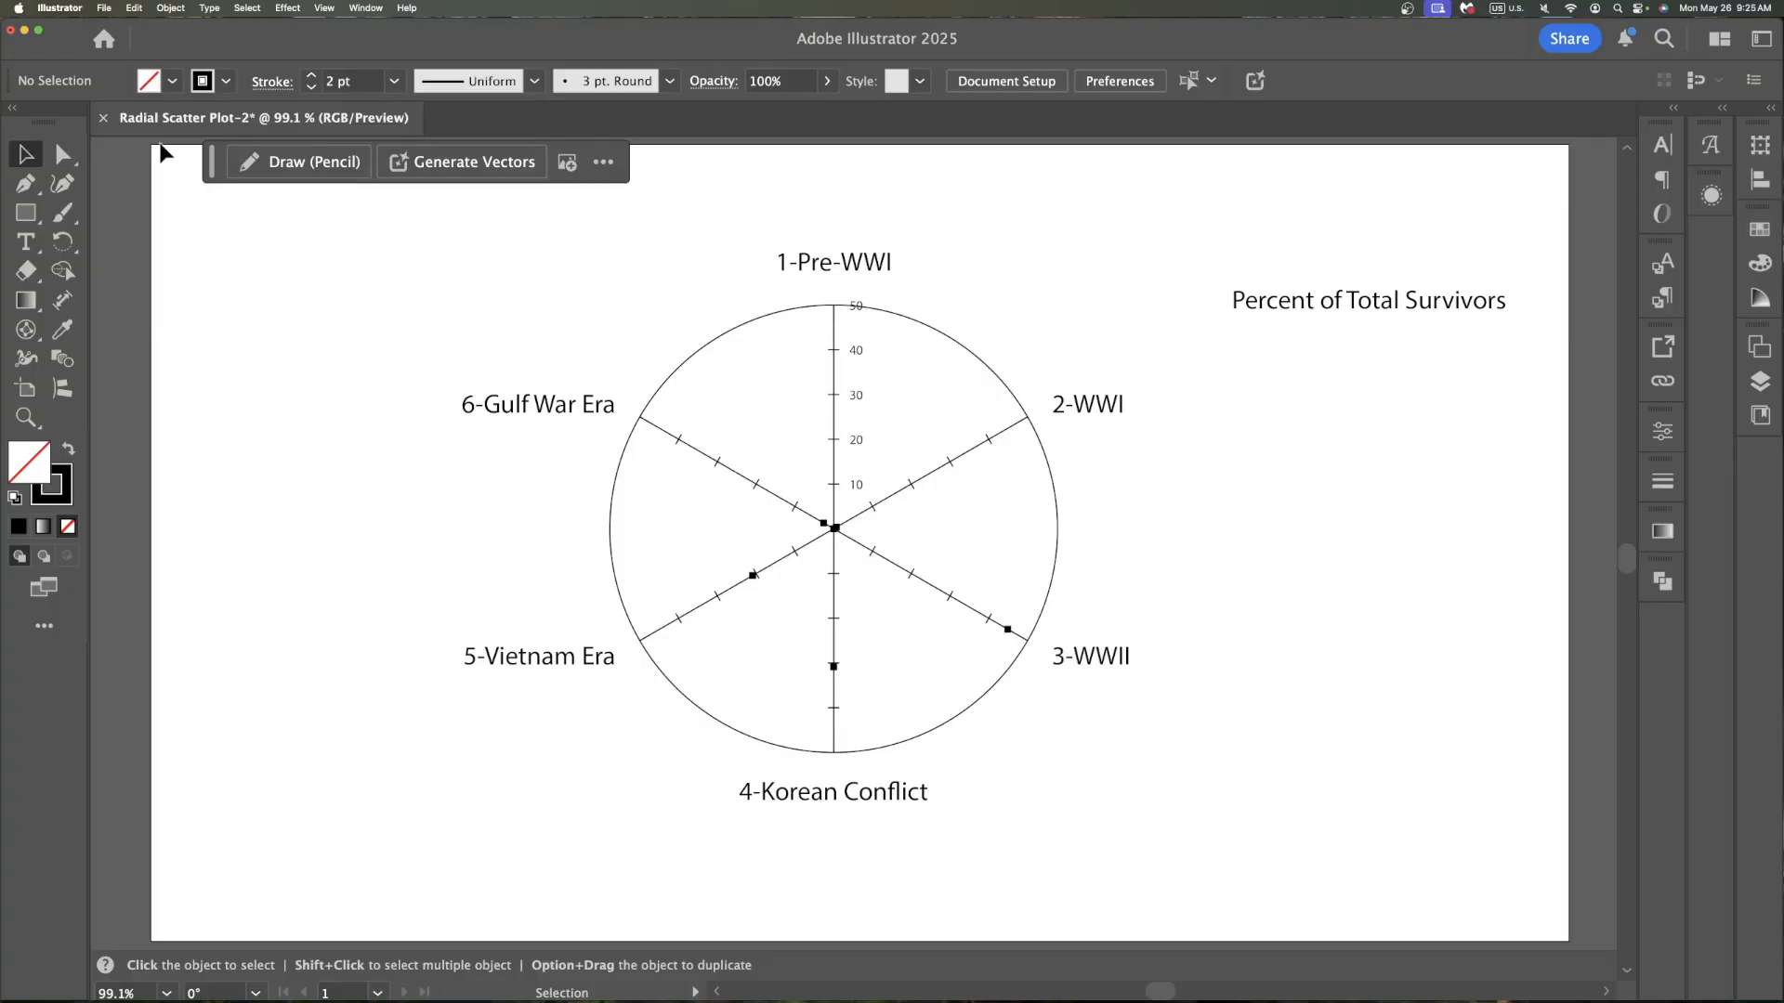
Create a new Common 1366 x 768 px document and draw a pie graph with the Pie Graph Tool
key("super+n")
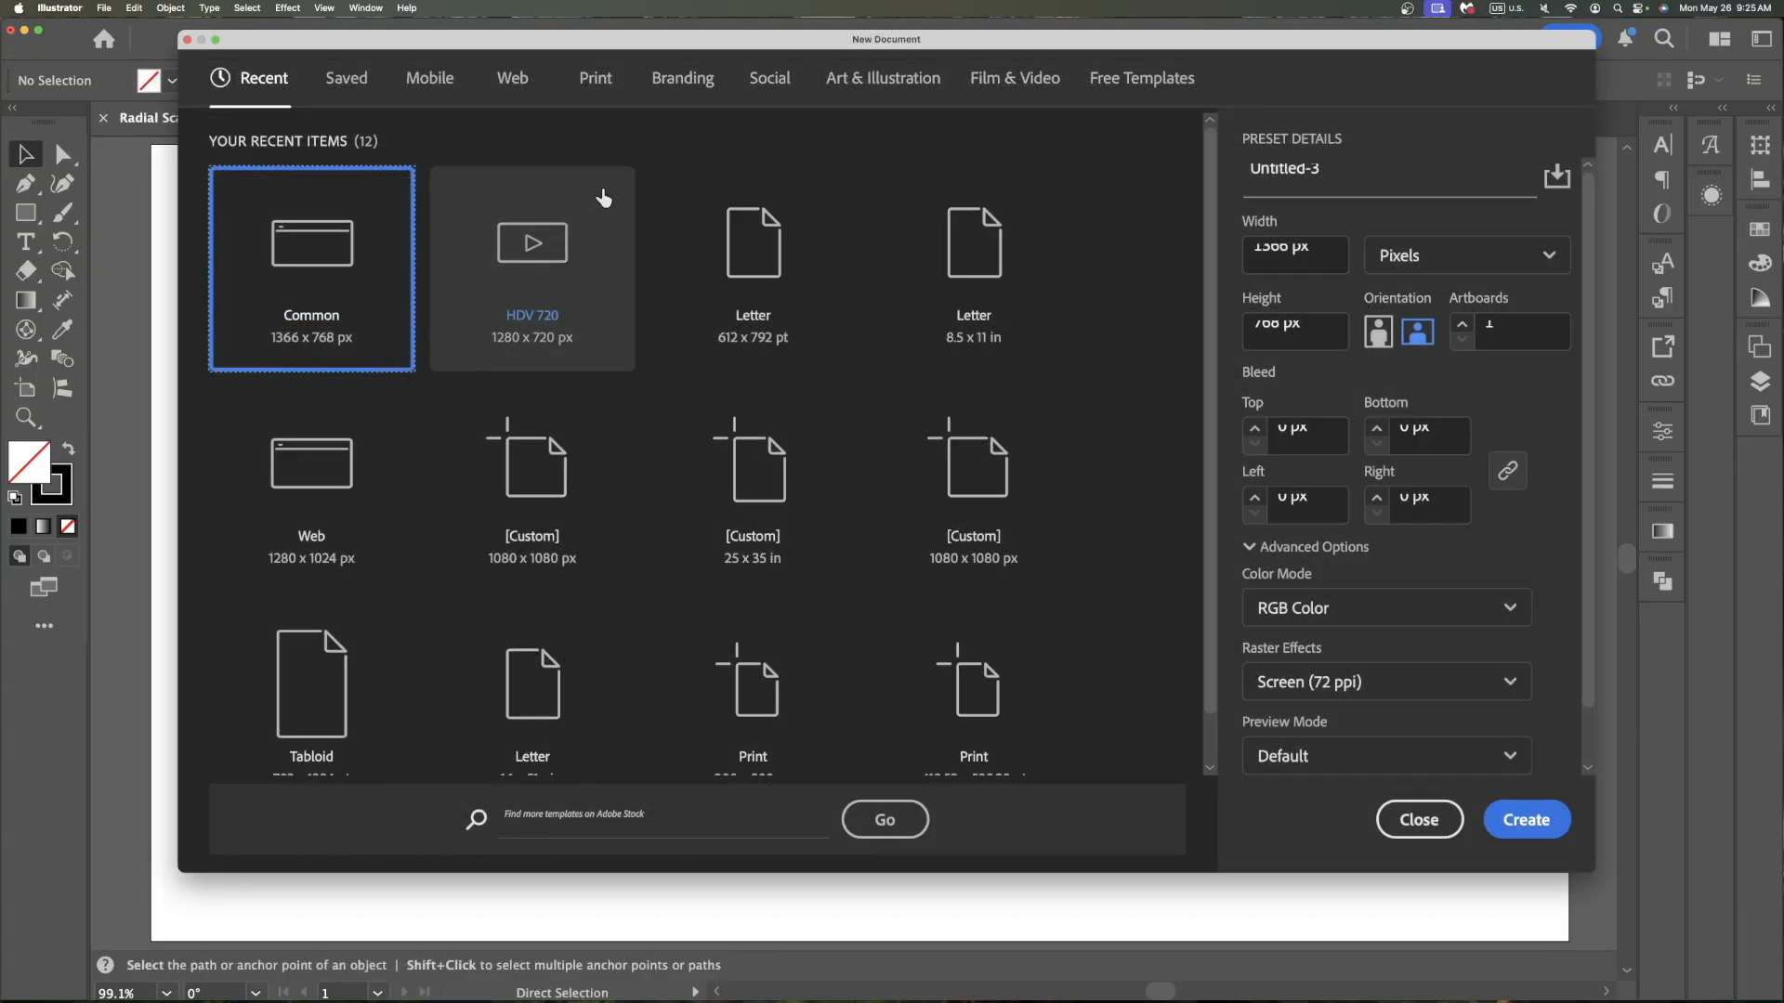
double_click(472, 351)
left_click(26, 329)
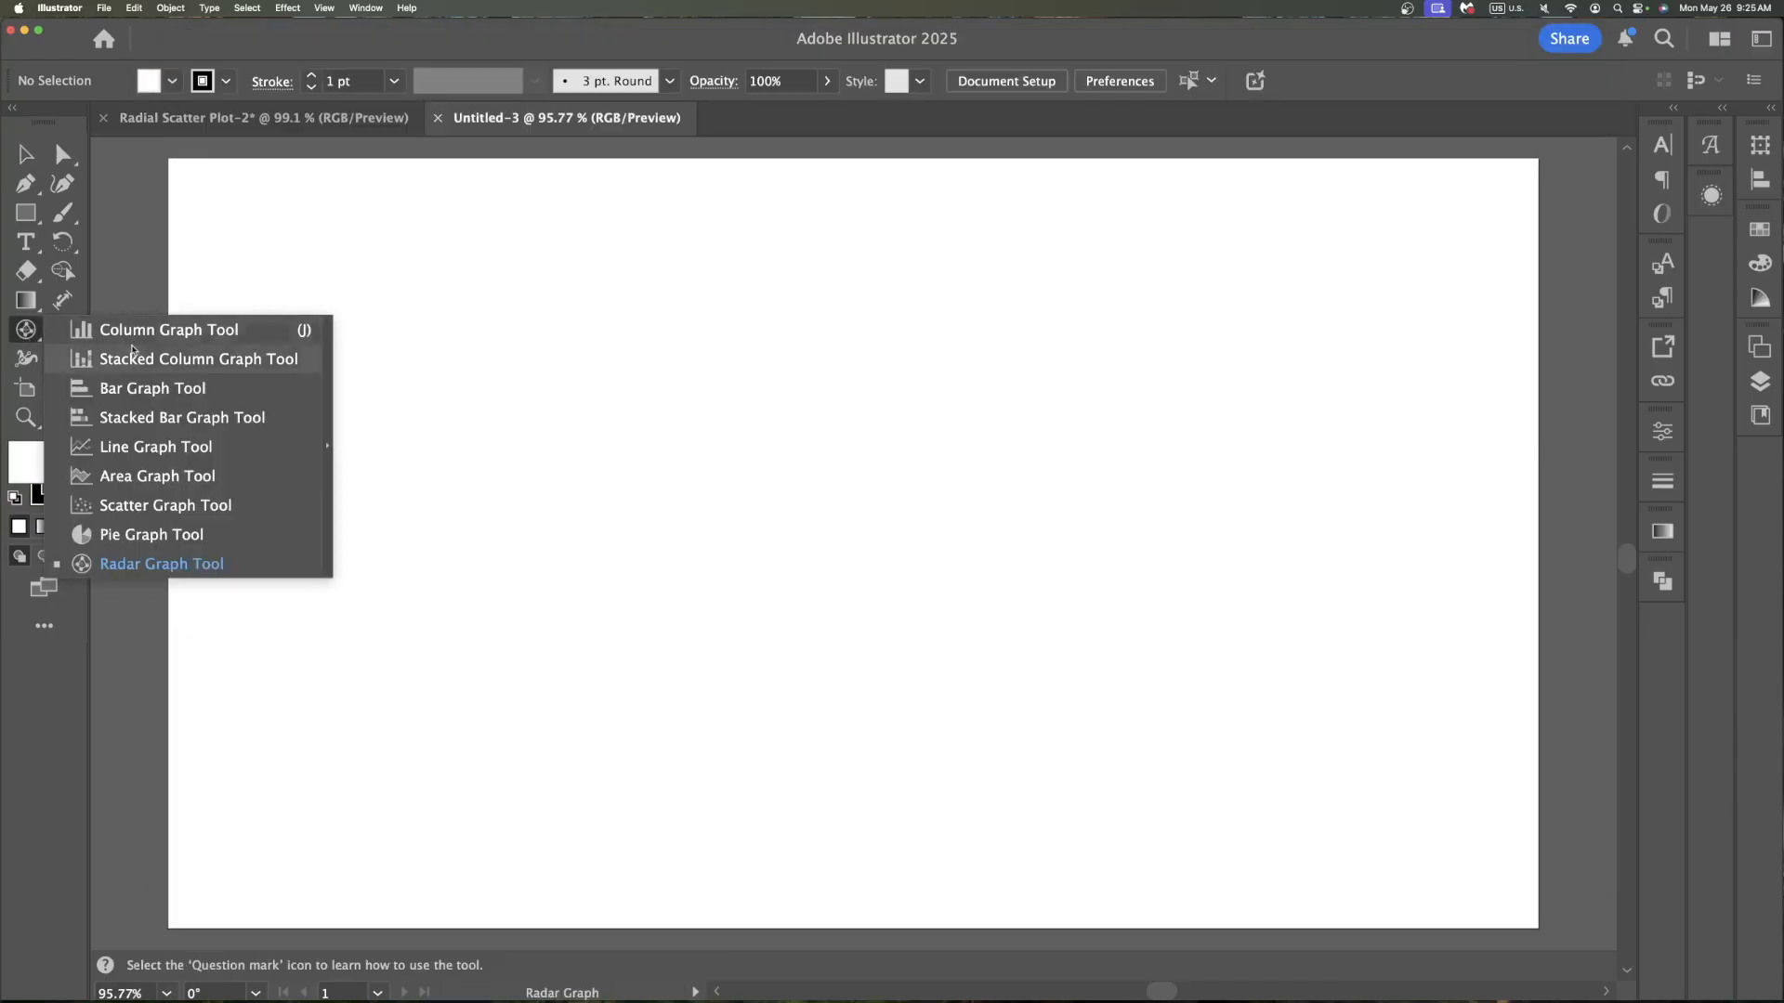
left_click(190, 535)
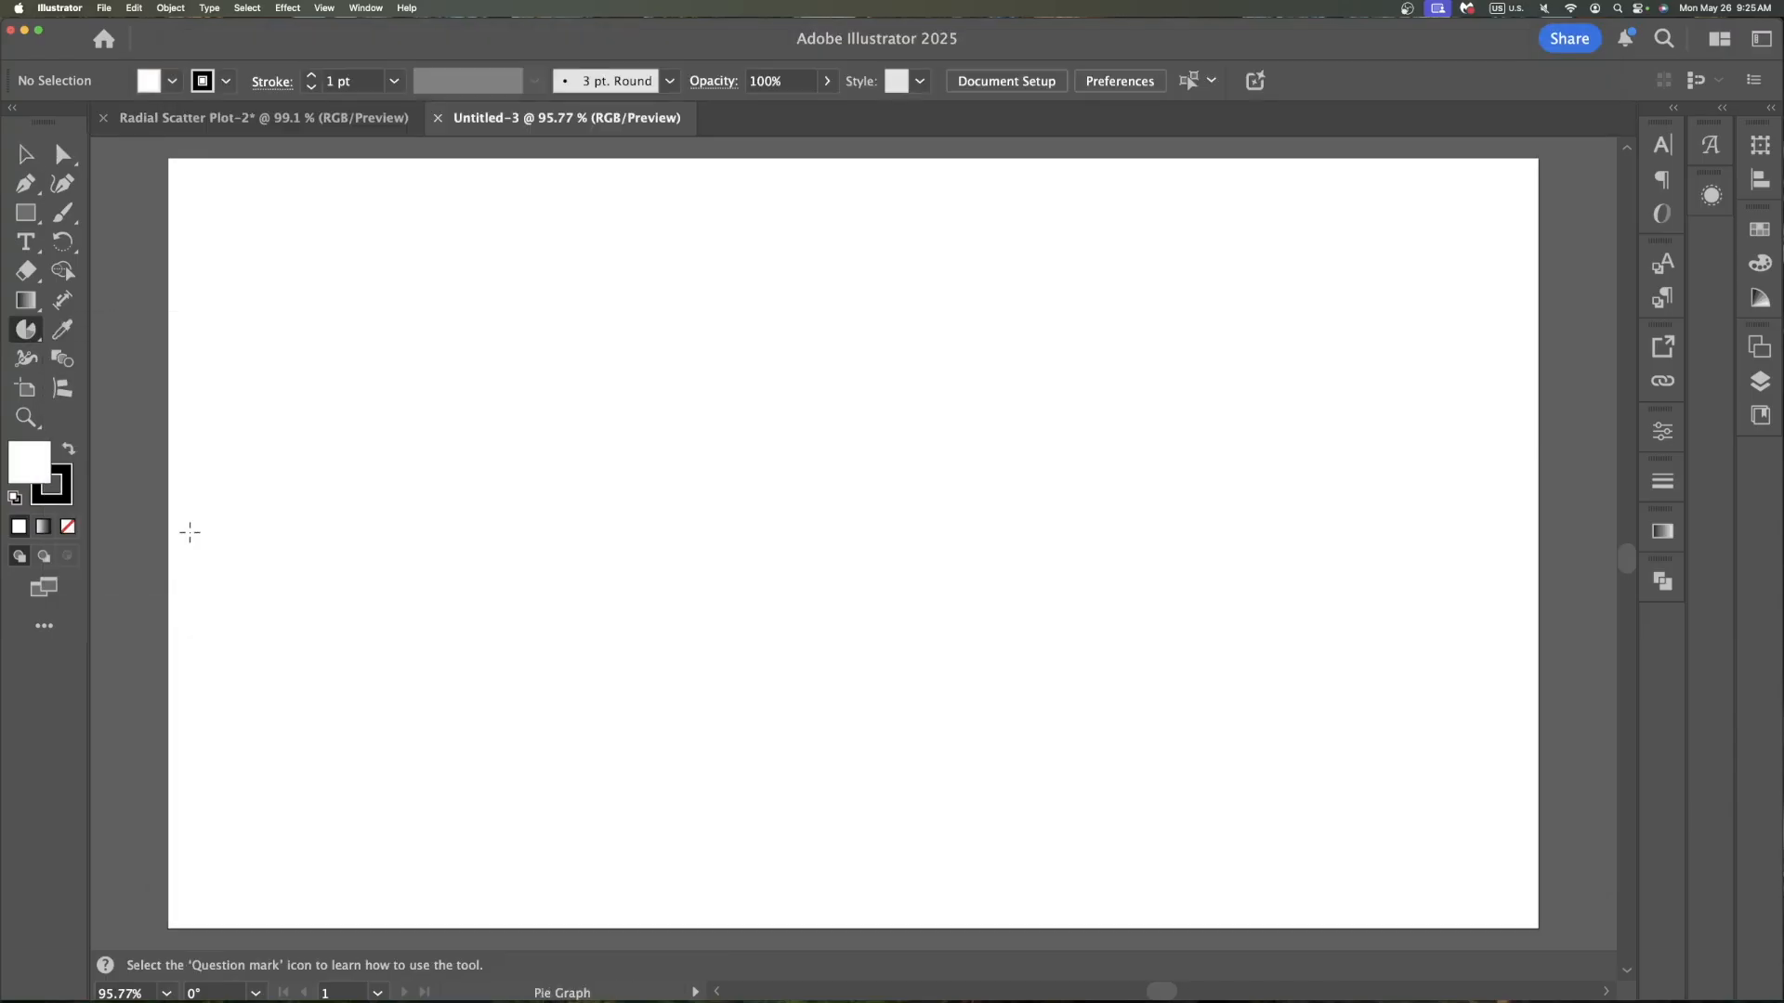
left_click(670, 468)
left_click(836, 559)
left_click_drag(594, 349, 1394, 785)
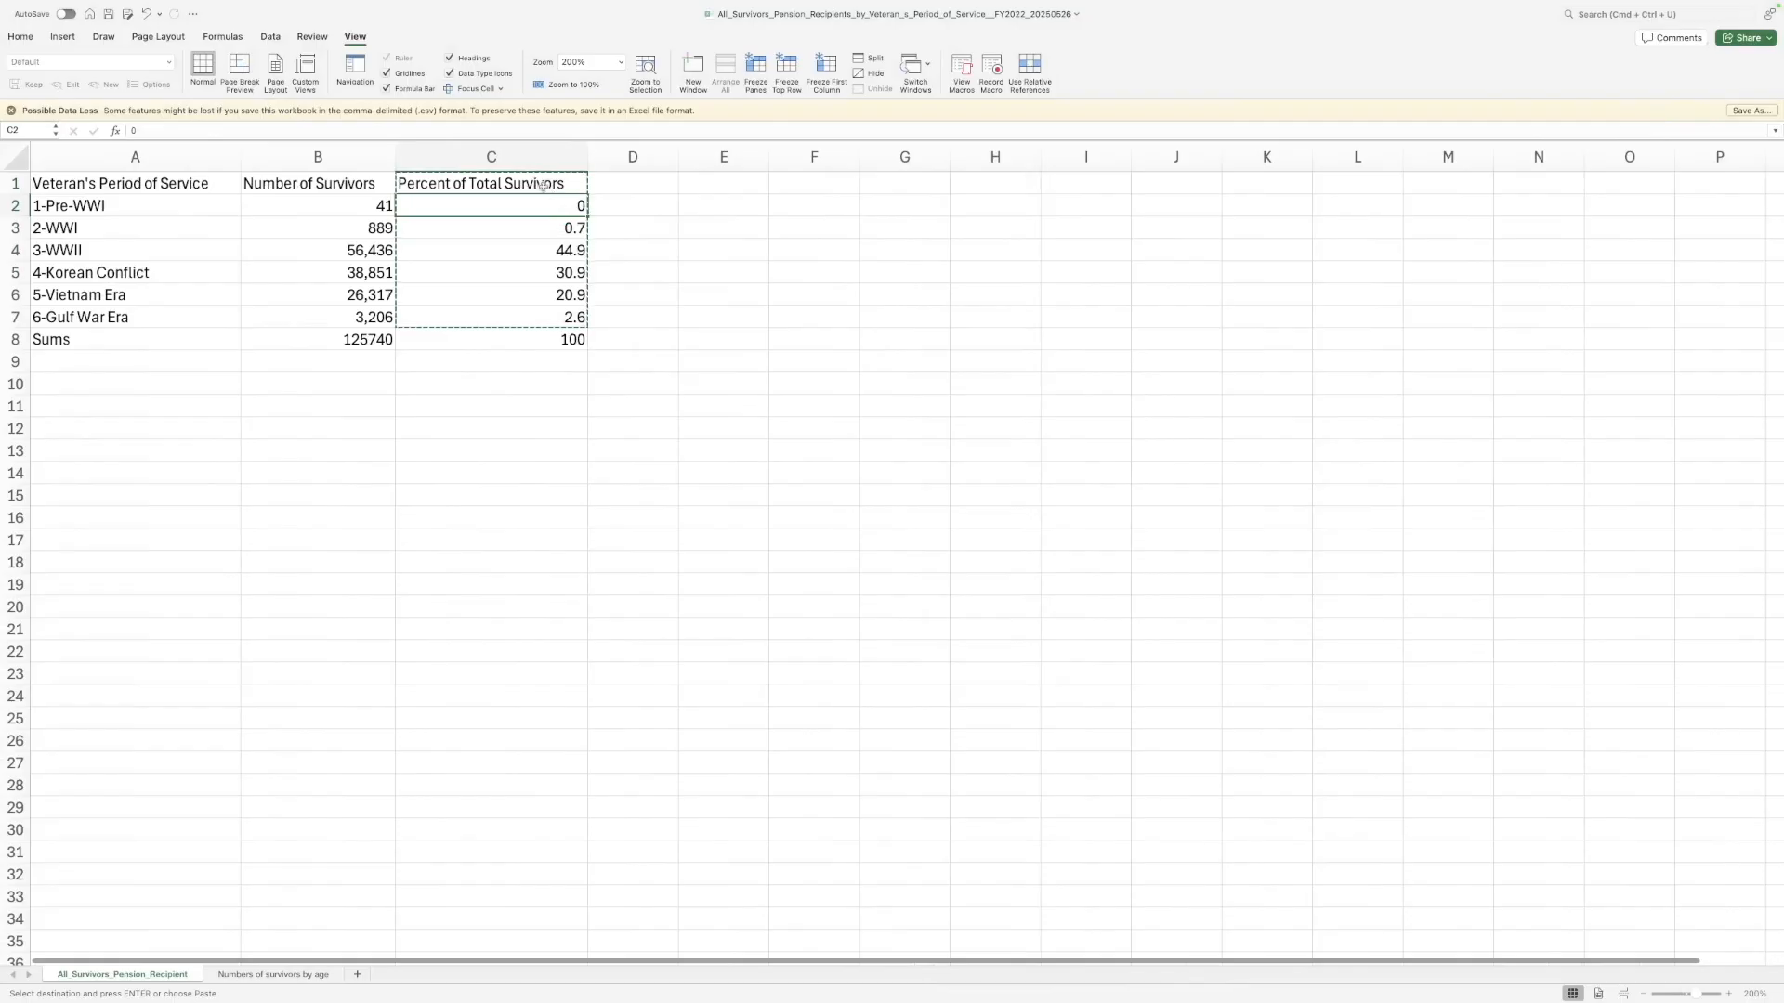
Paste the Percent of Total Survivors column into the pie graph's data sheet and apply it
left_click(500, 183)
key("cmd+c")
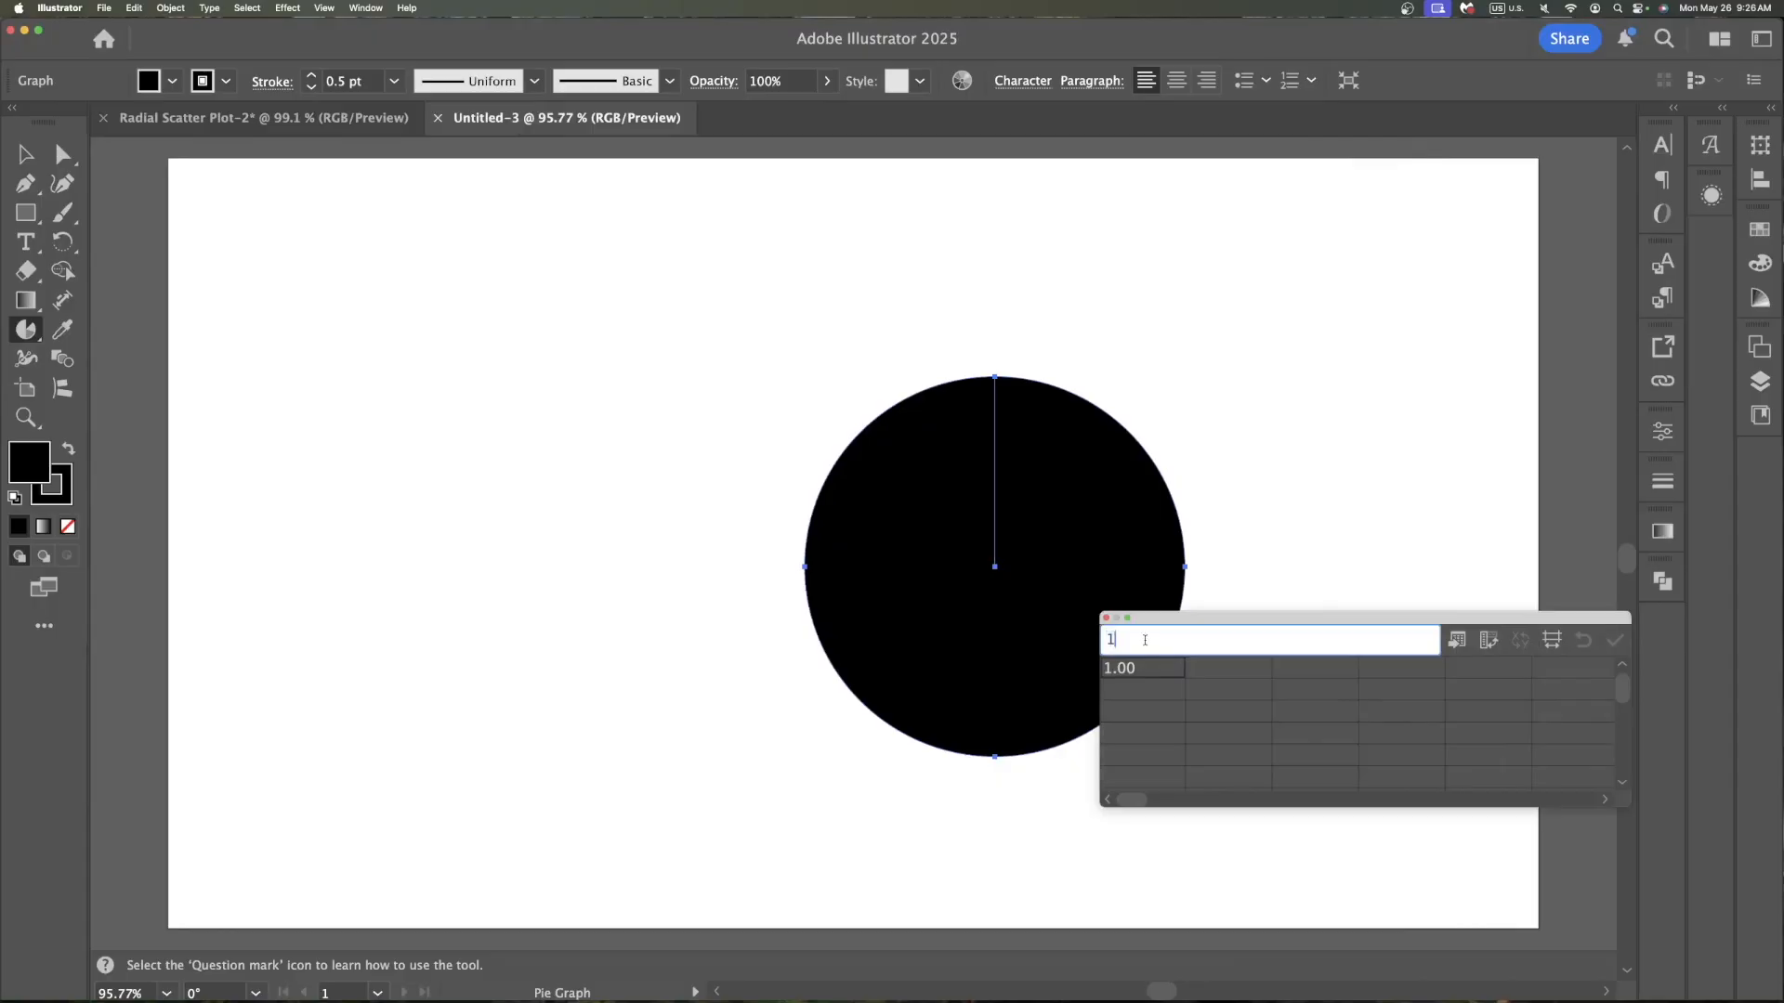
key("super+v")
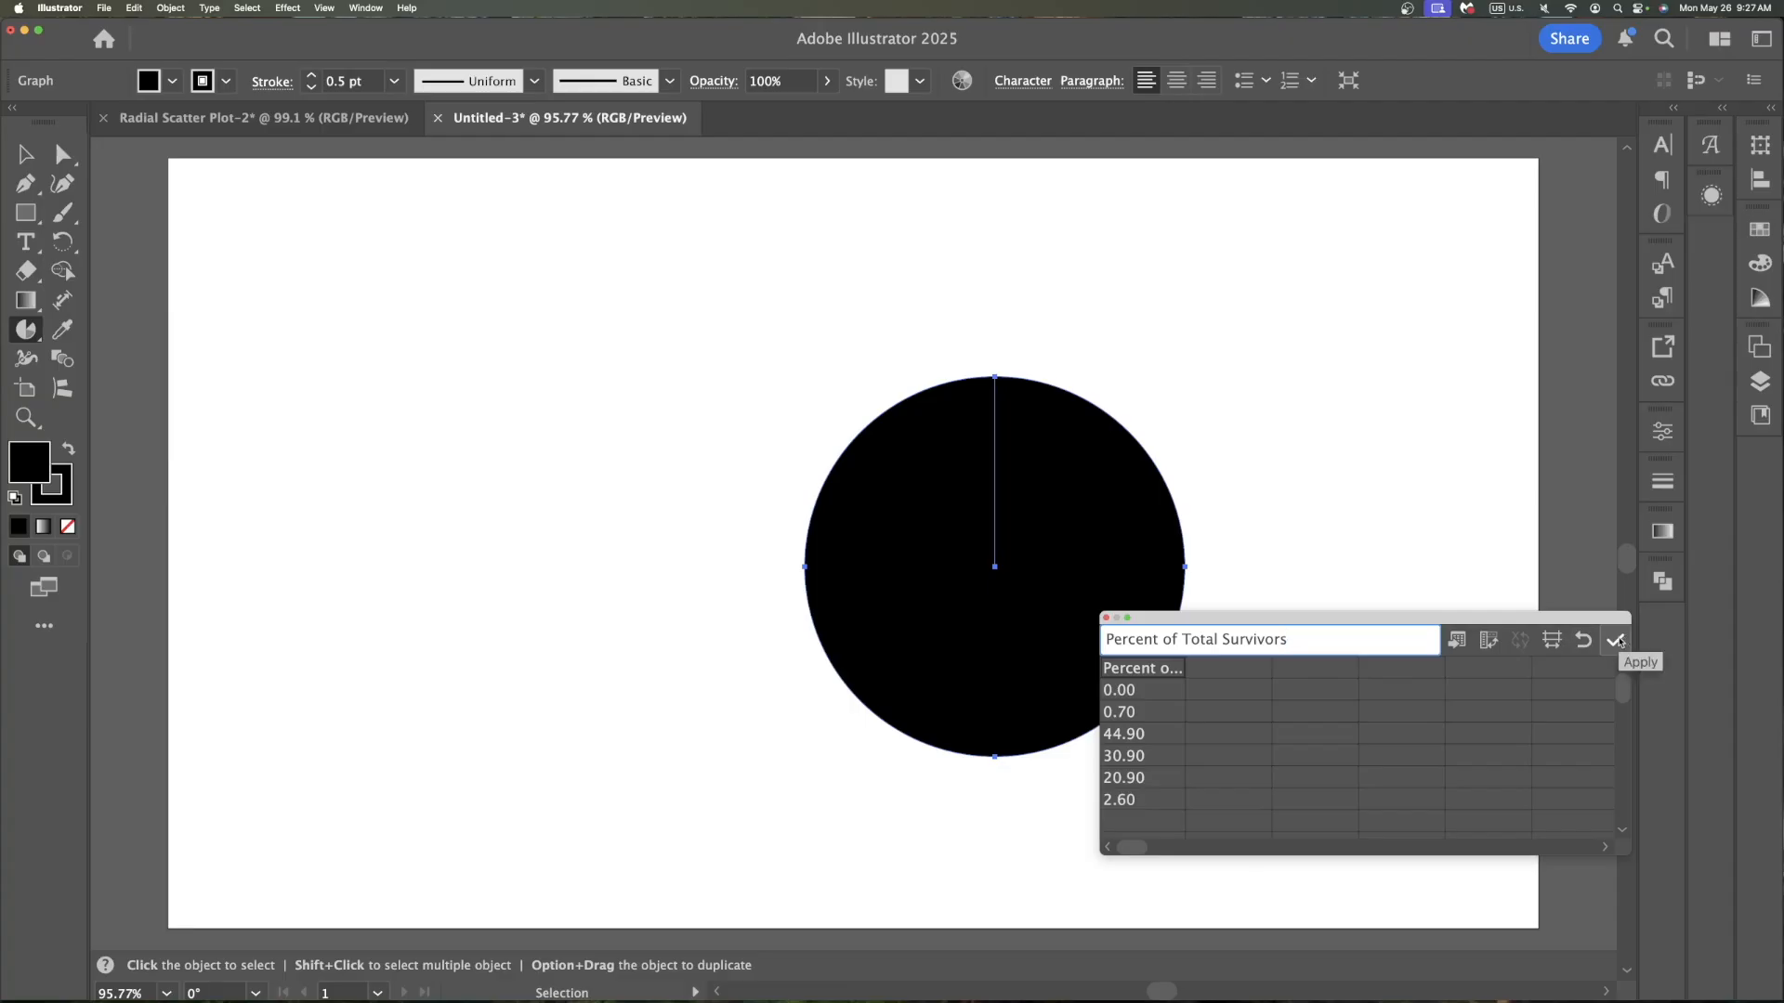
left_click(1614, 640)
Ungroup the resulting pie graph circles, accepting the loss of graph editing
scroll(1208, 548, "right", 5)
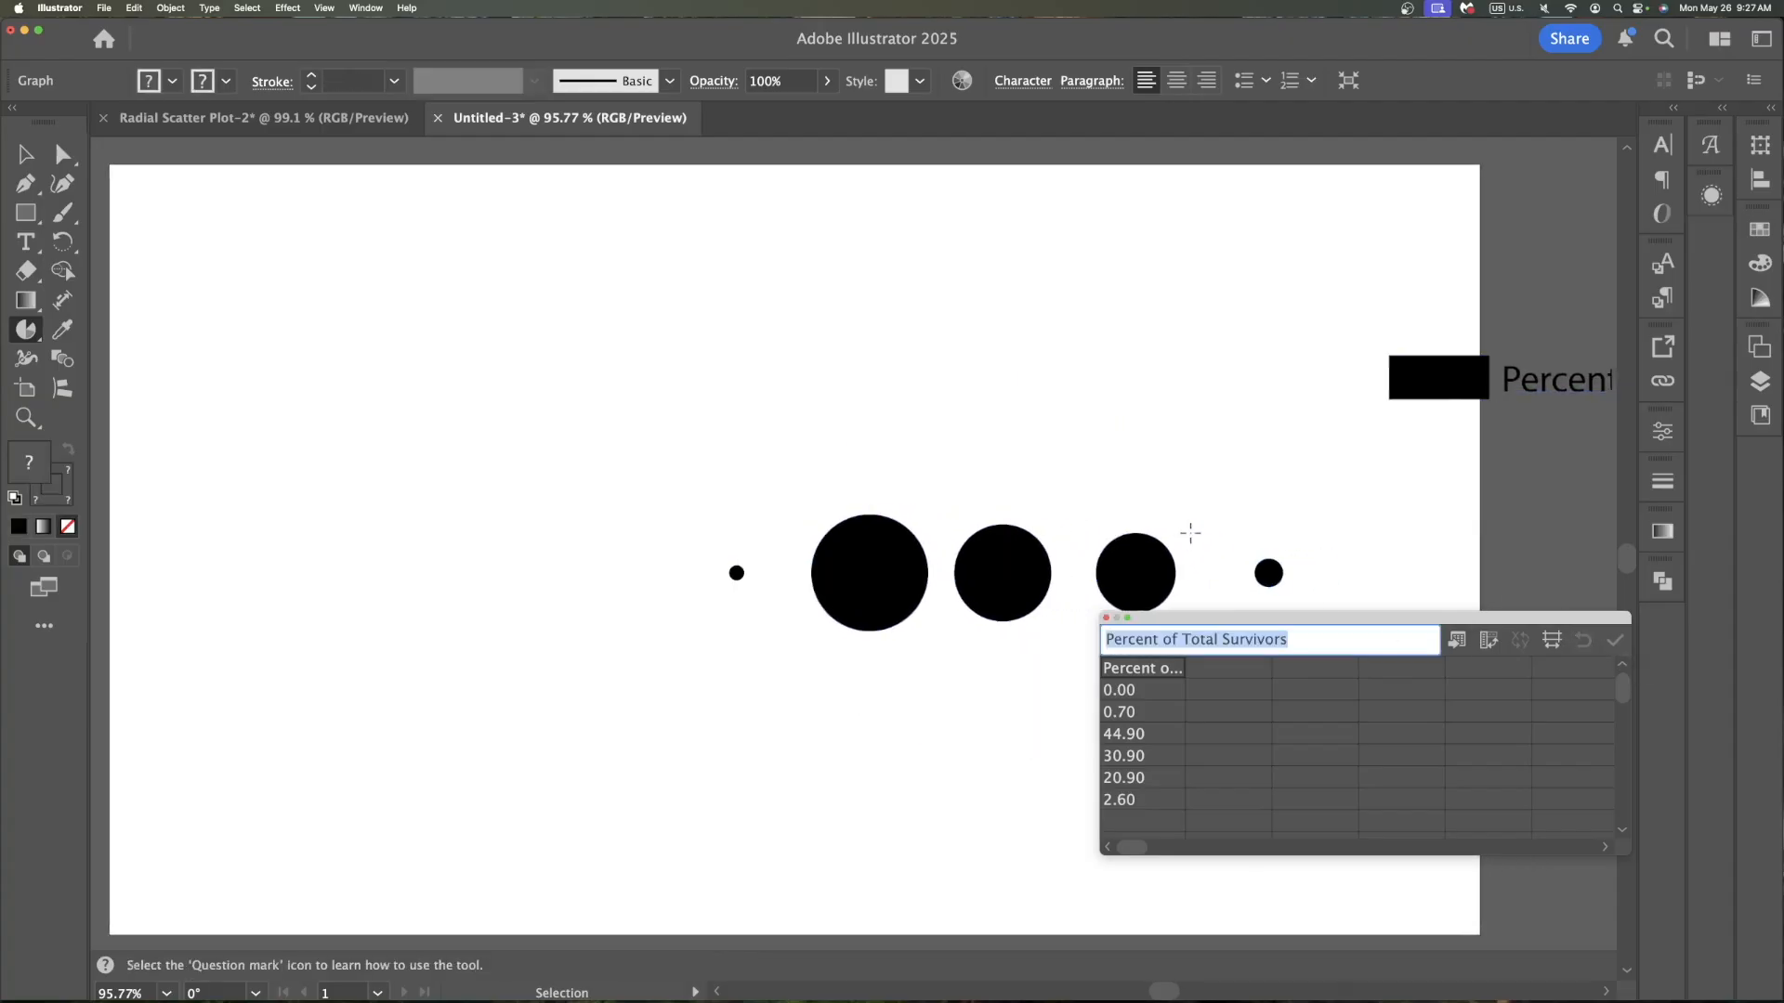
scroll(1185, 532, "right", 2)
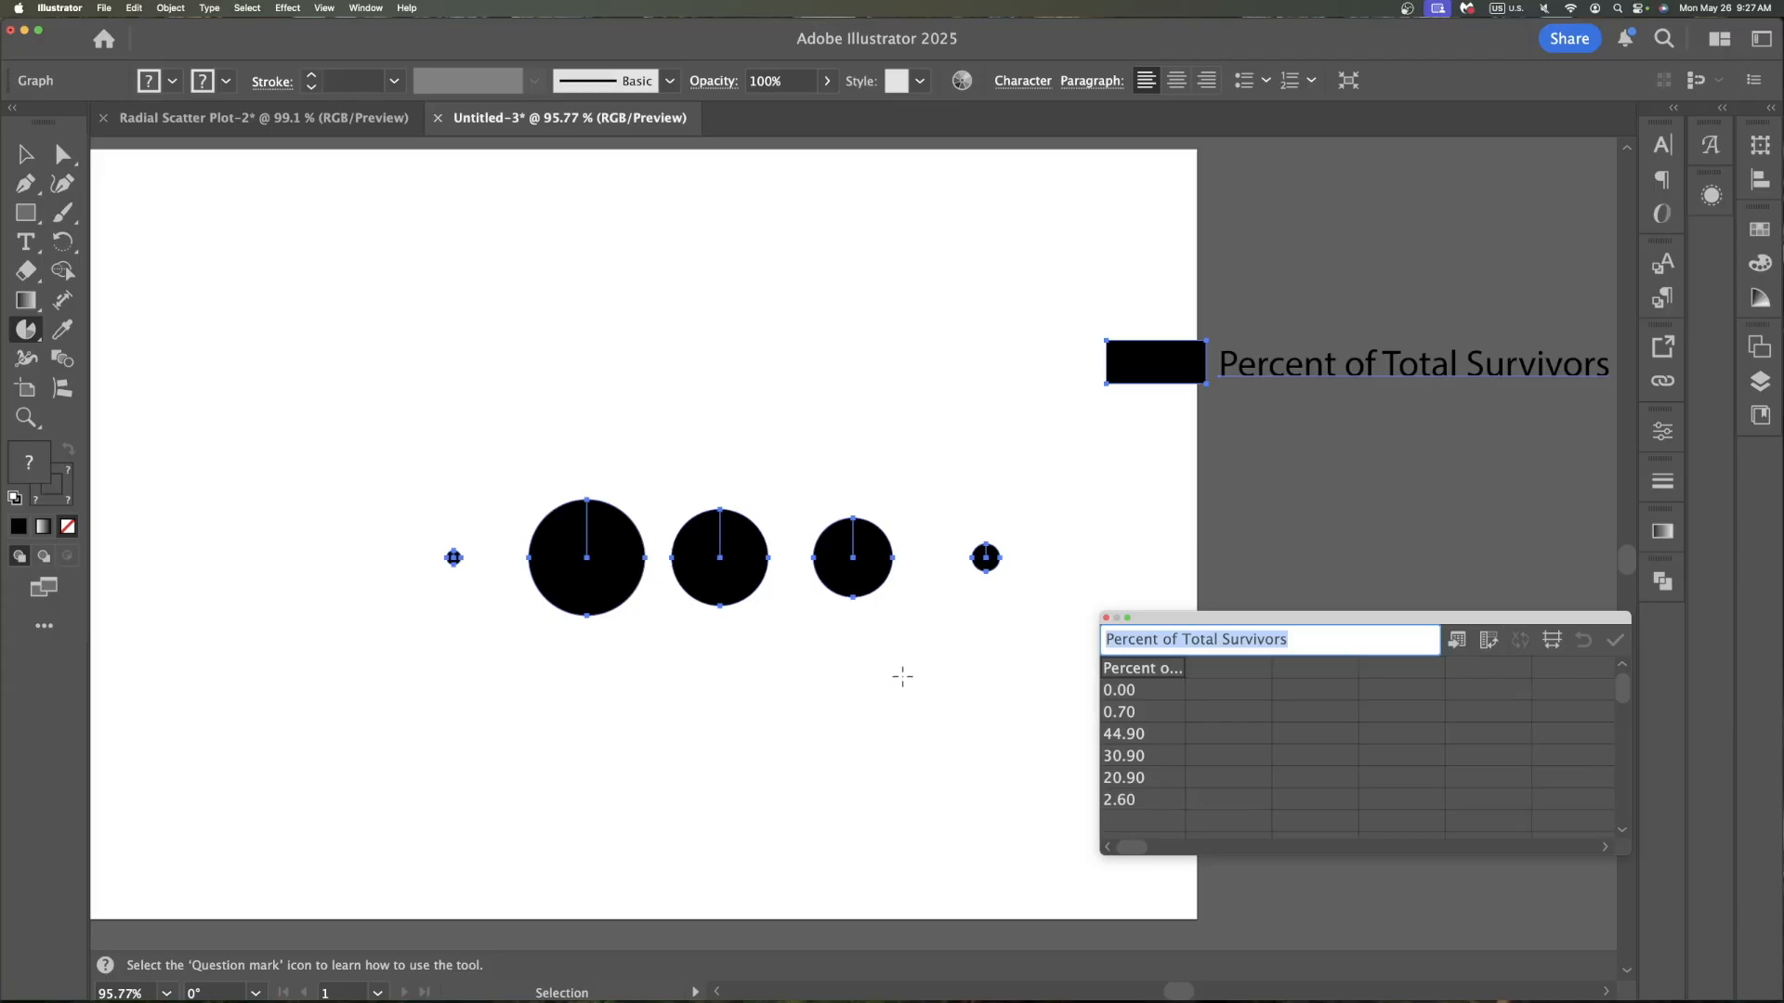
left_click(26, 153)
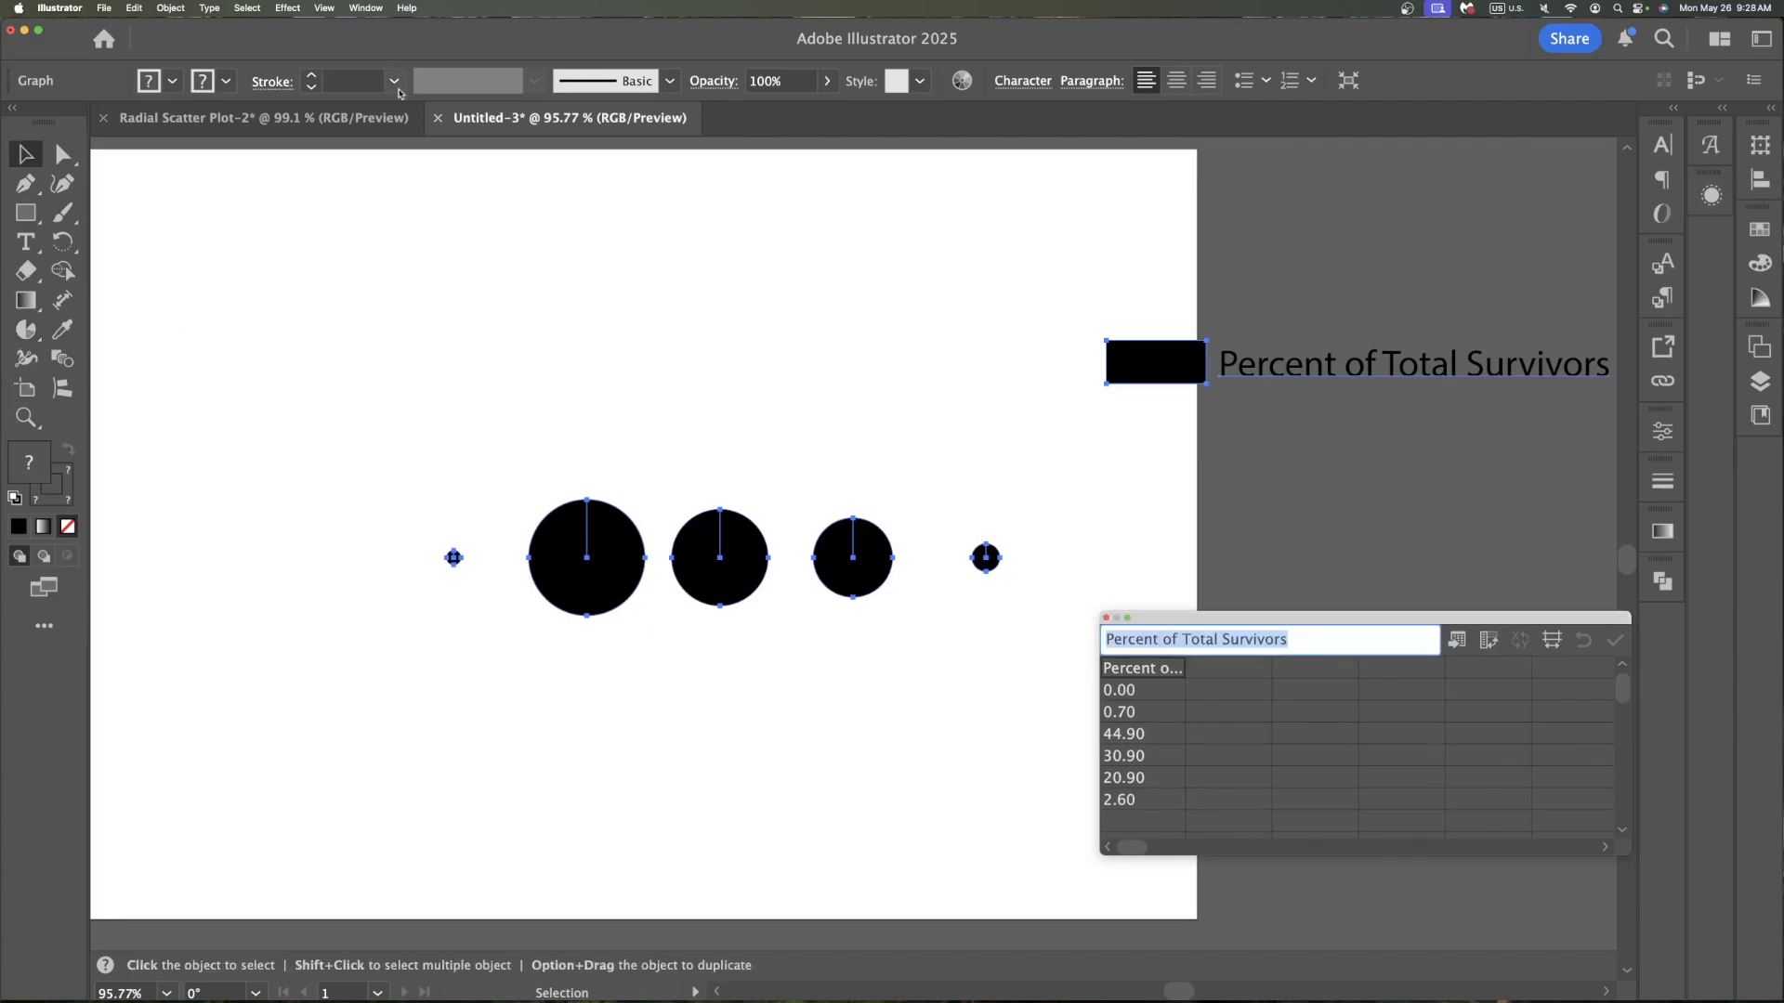
key("super+shift+g")
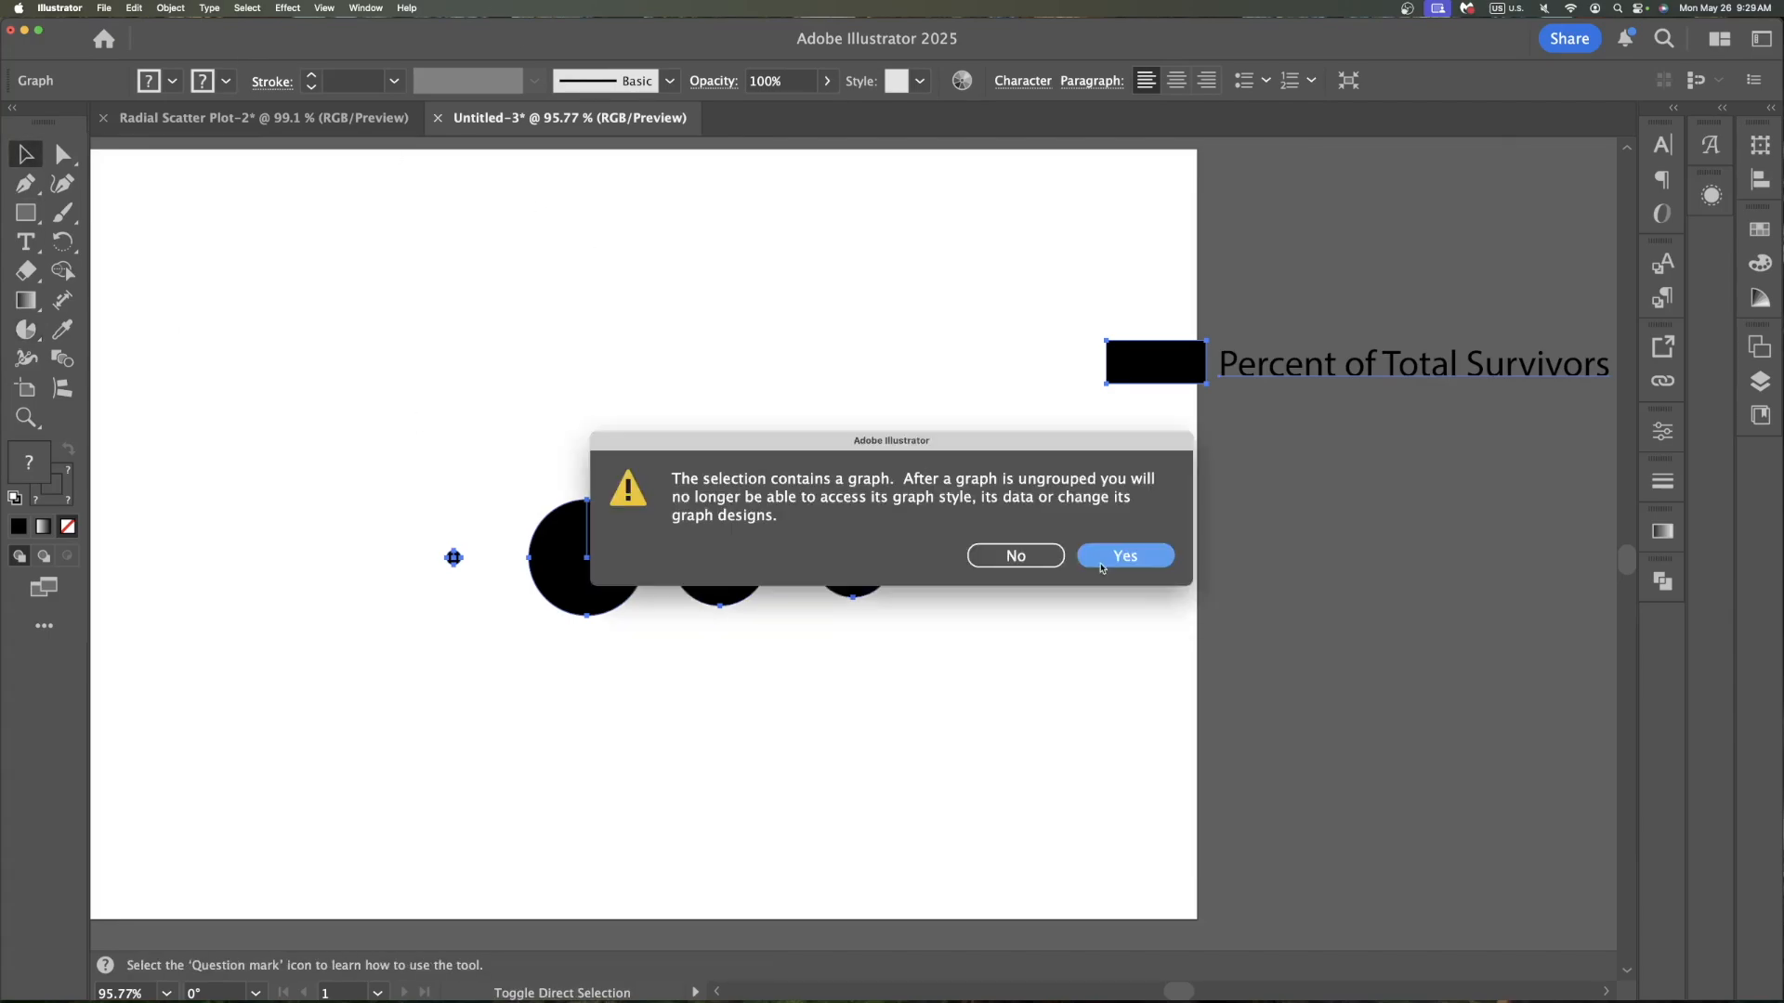
left_click(1101, 563)
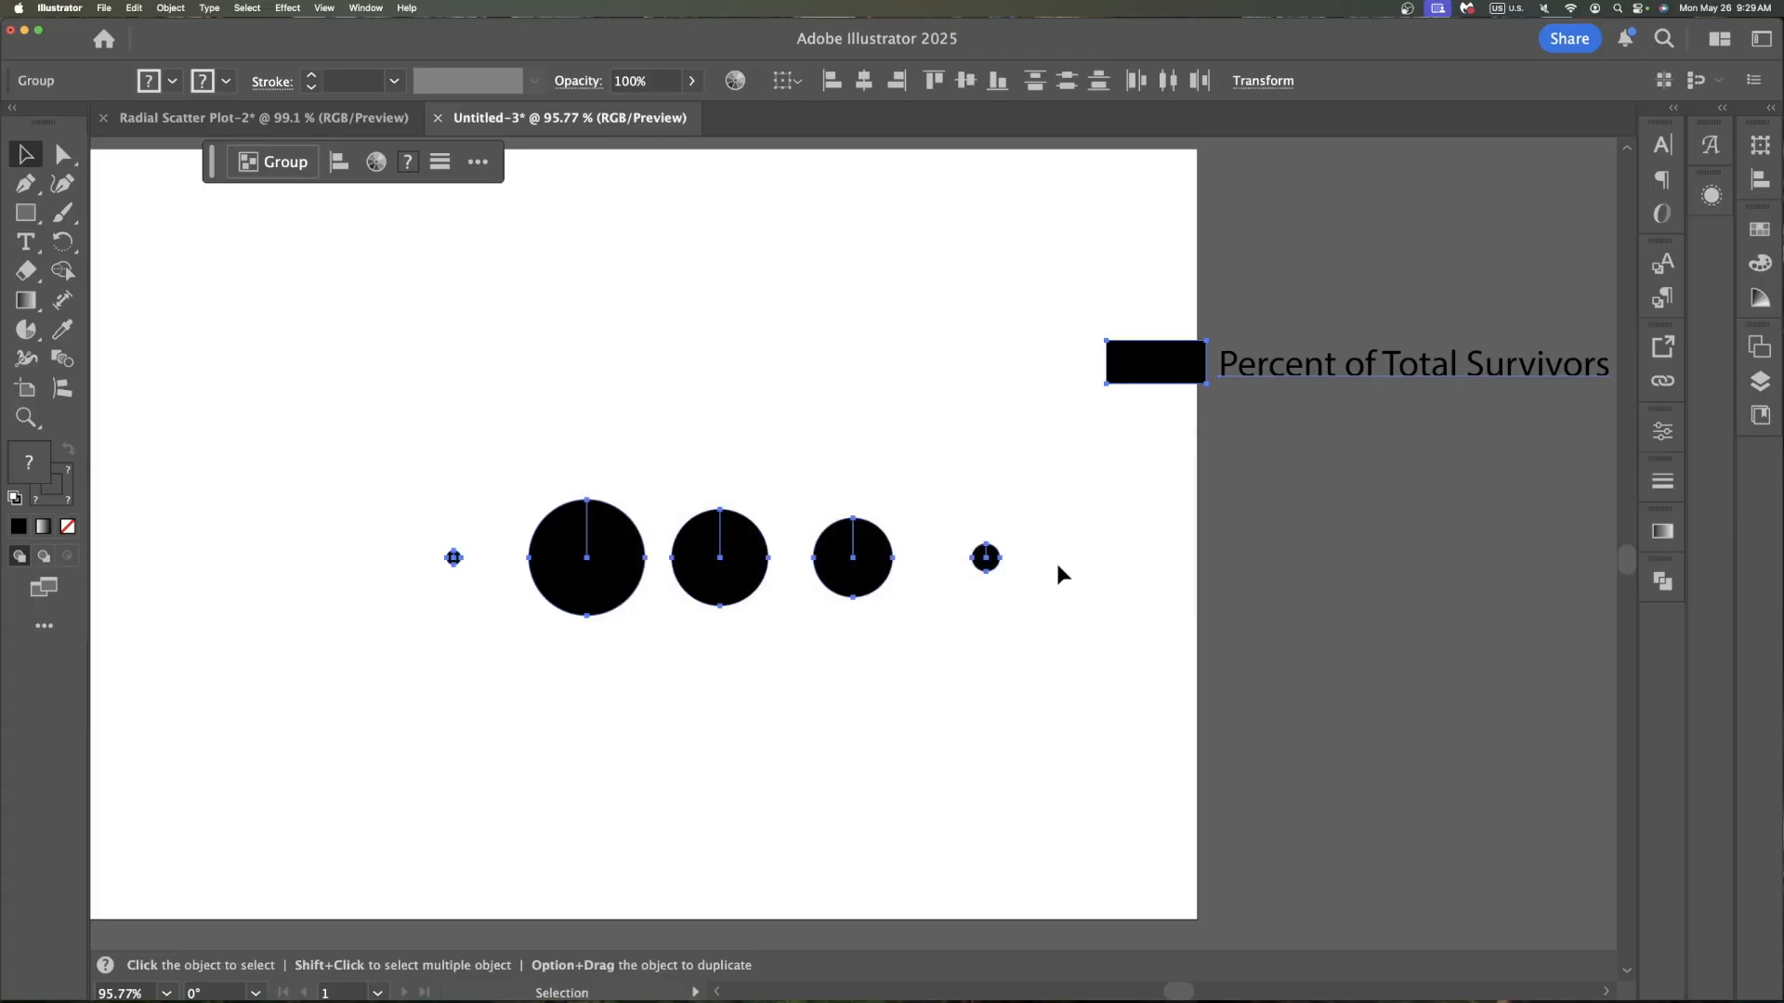
Back in the Radial Scatter Plot document, set the radar graph's label font to Avenir Medium
key("ctrl+Tab")
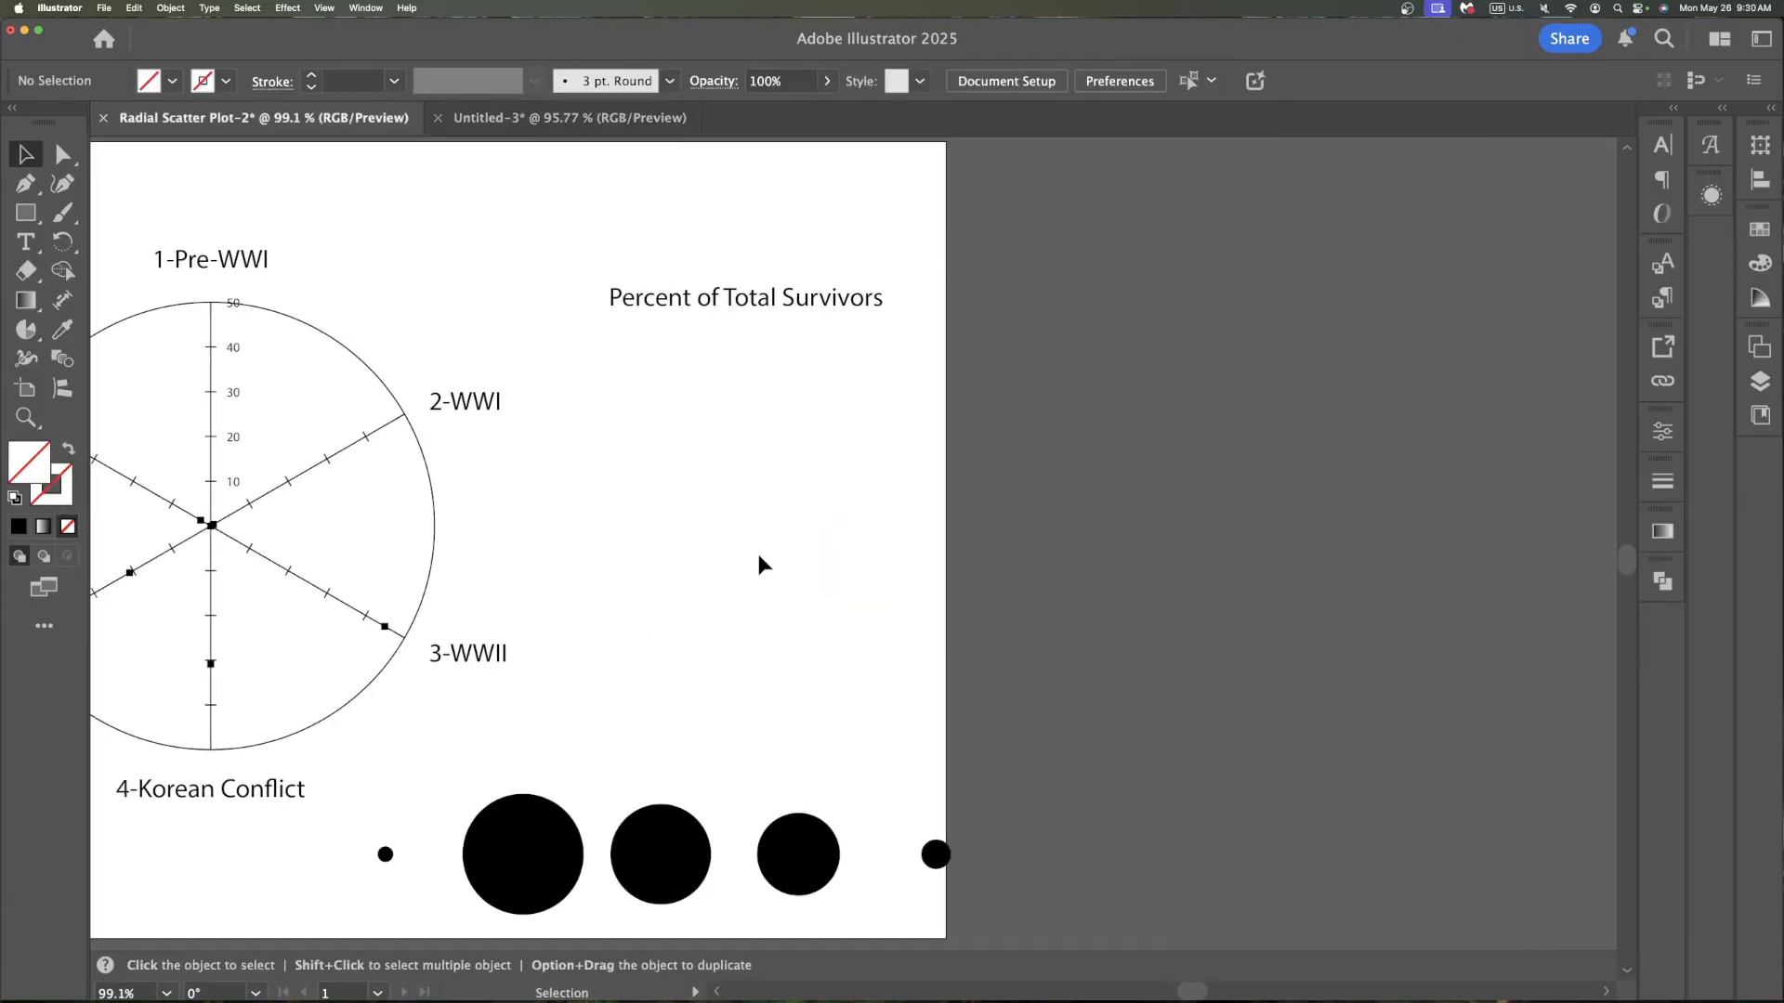
scroll(762, 554, "left", 3)
scroll(780, 554, "down", 1)
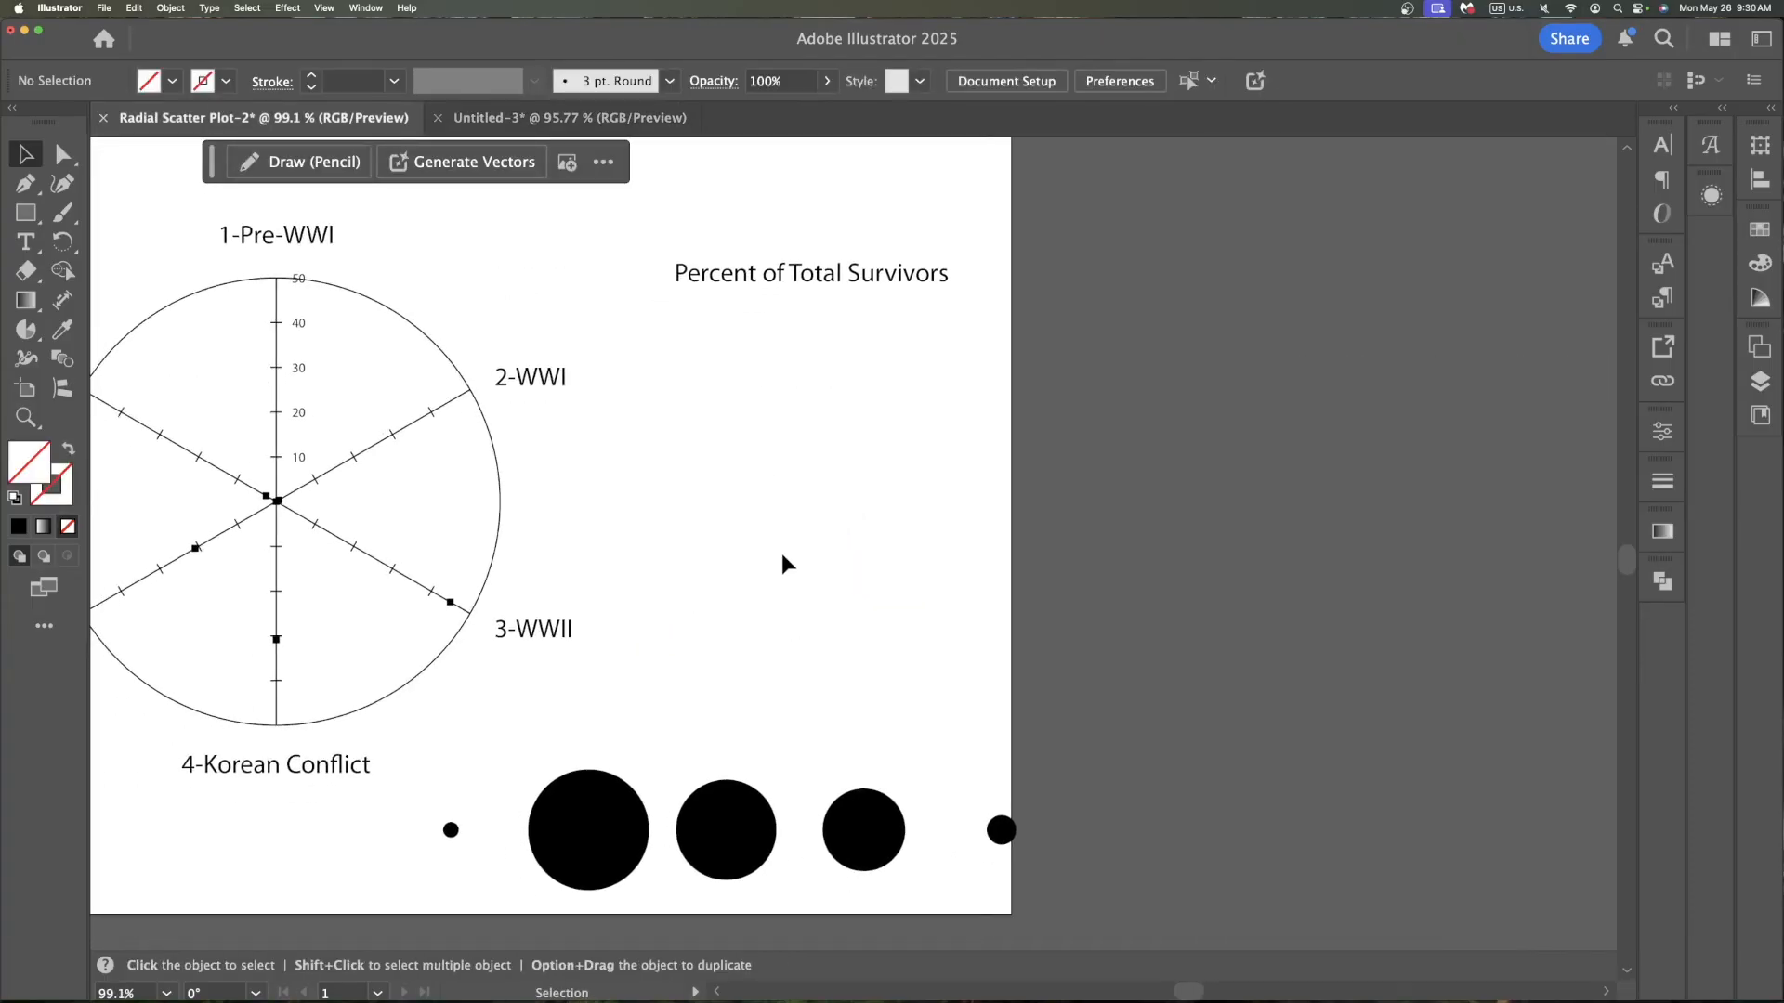
scroll(920, 556, "left", 2)
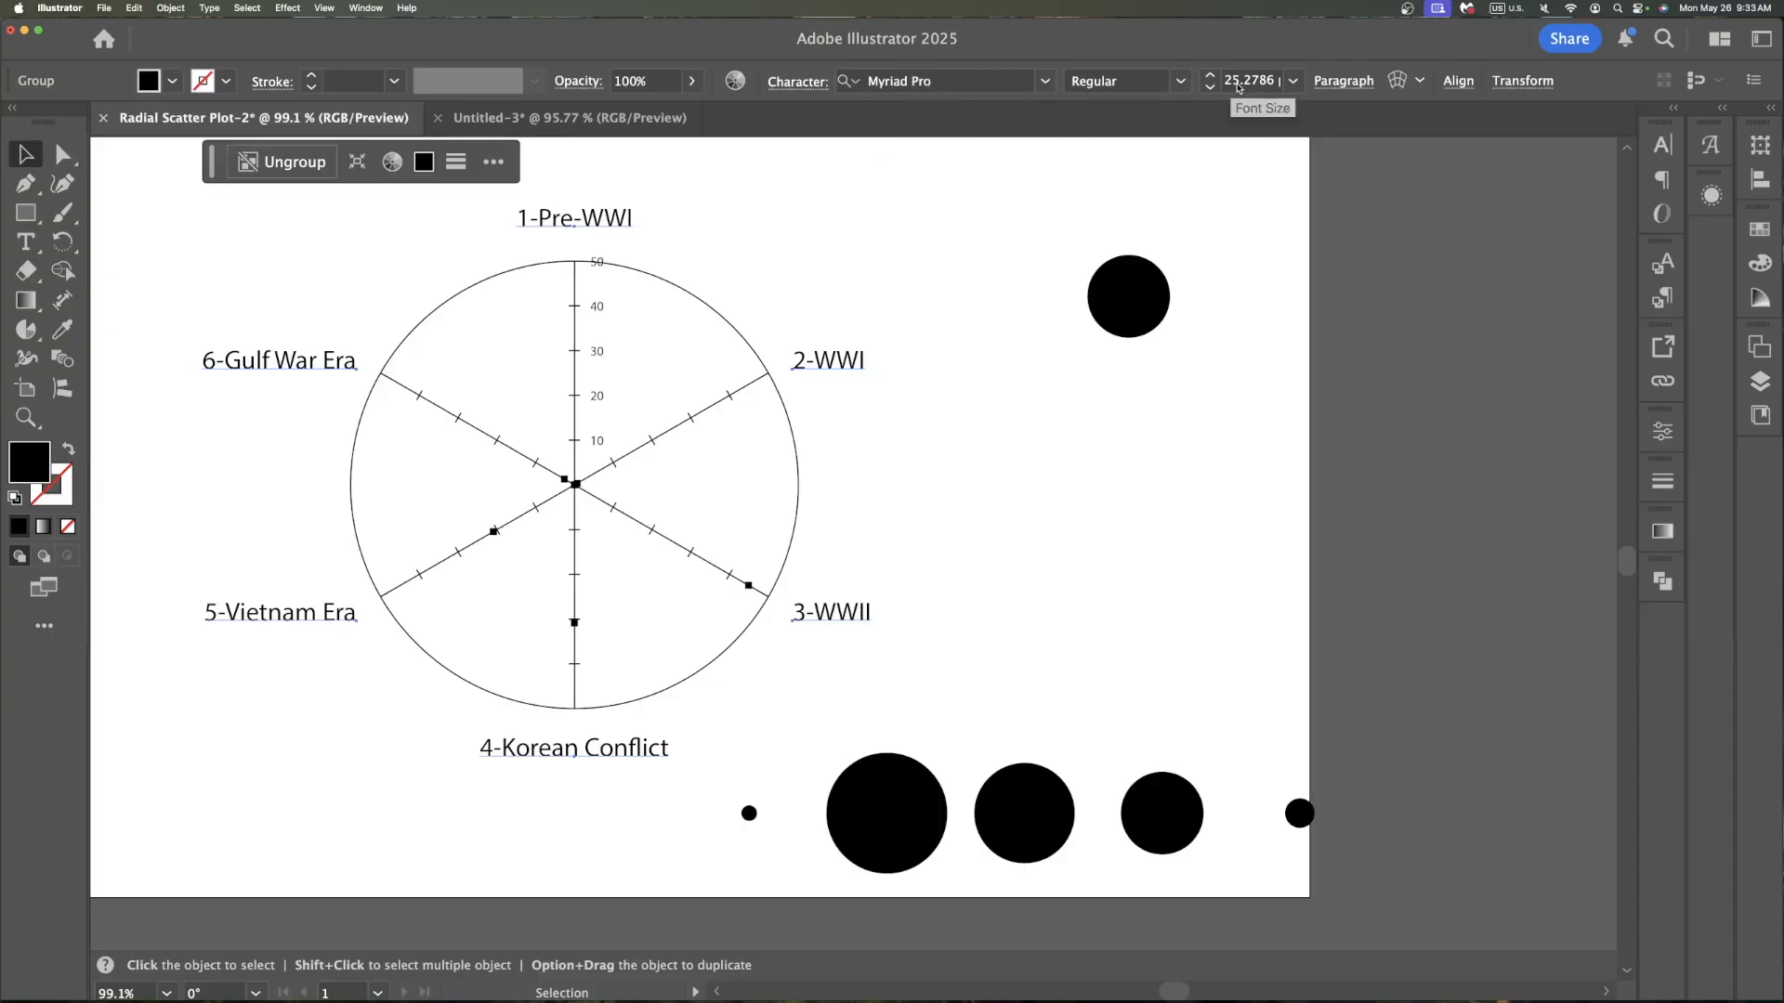
left_click(1046, 82)
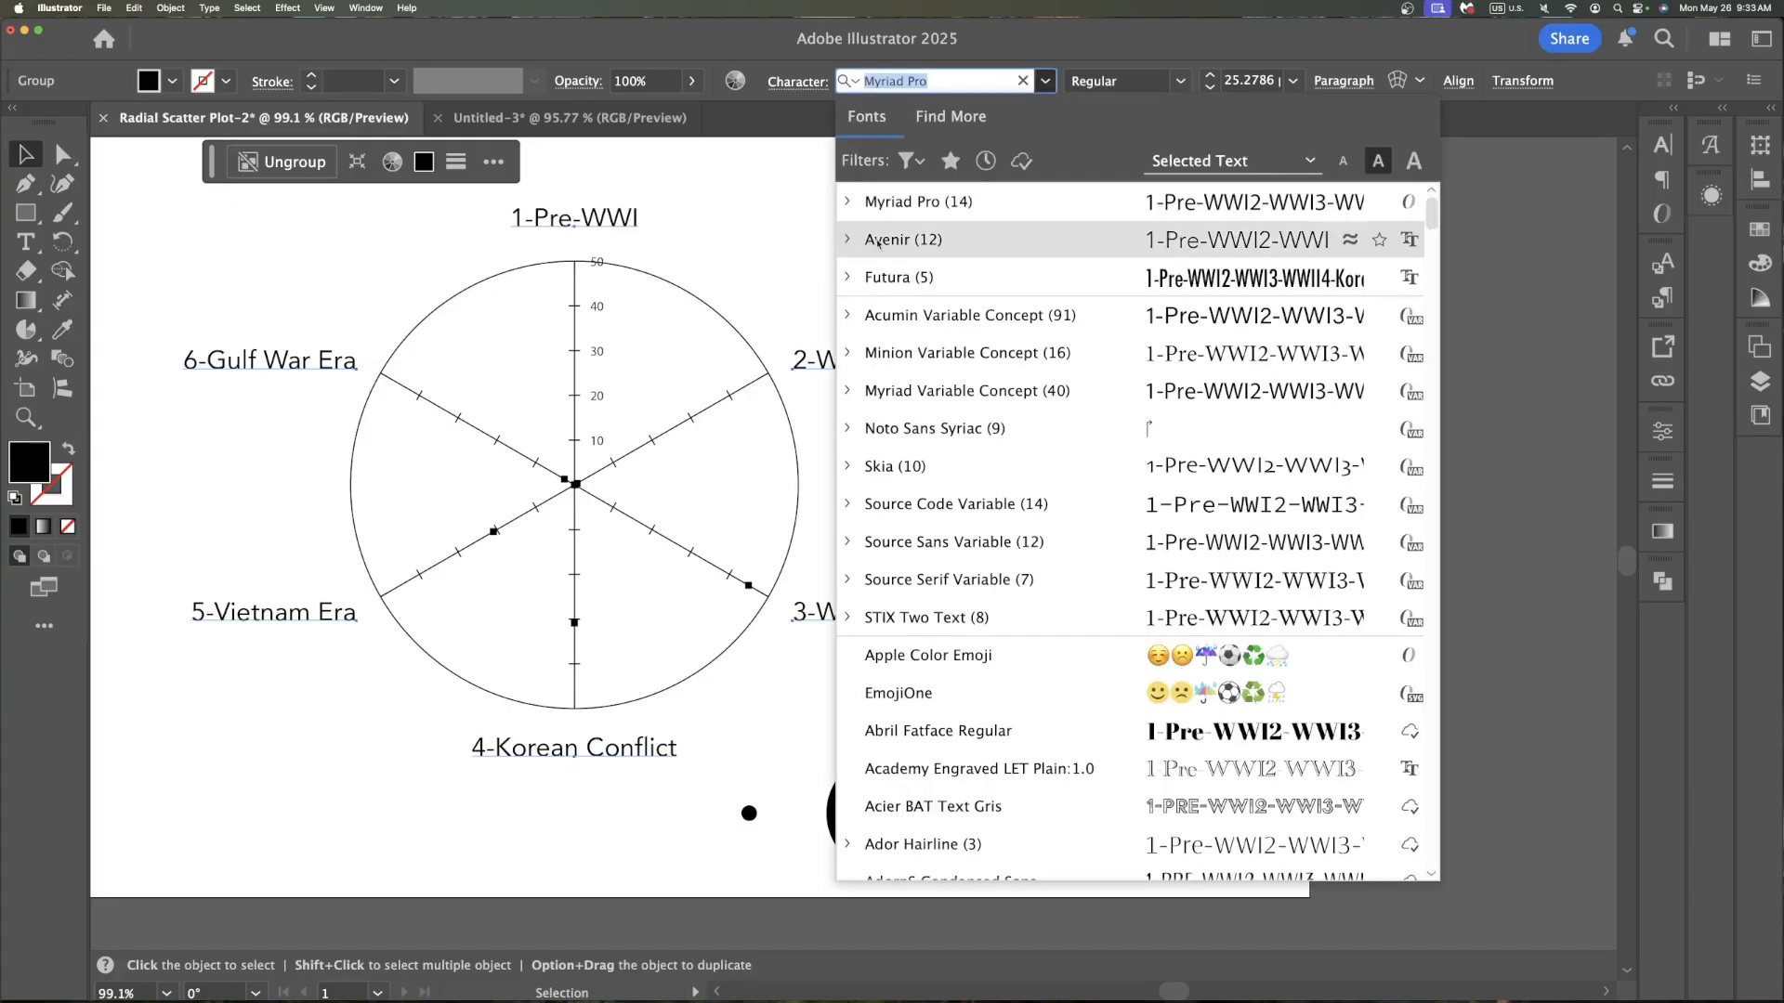
left_click(848, 240)
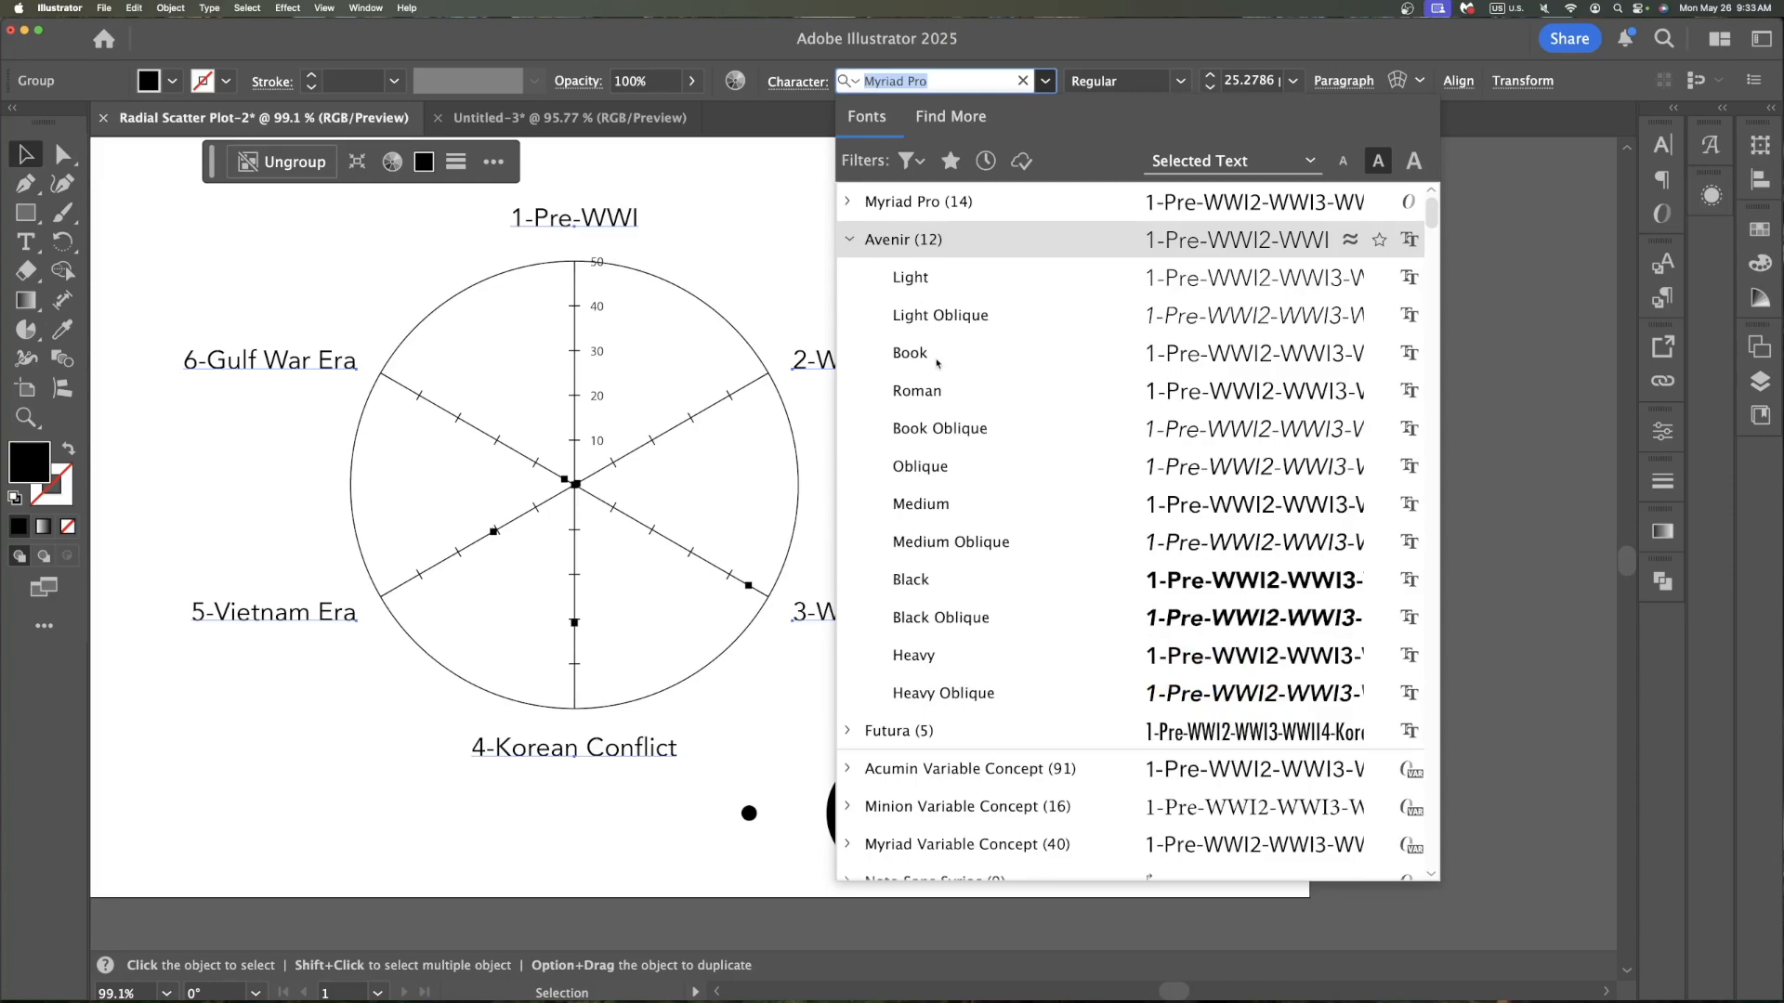
left_click(927, 511)
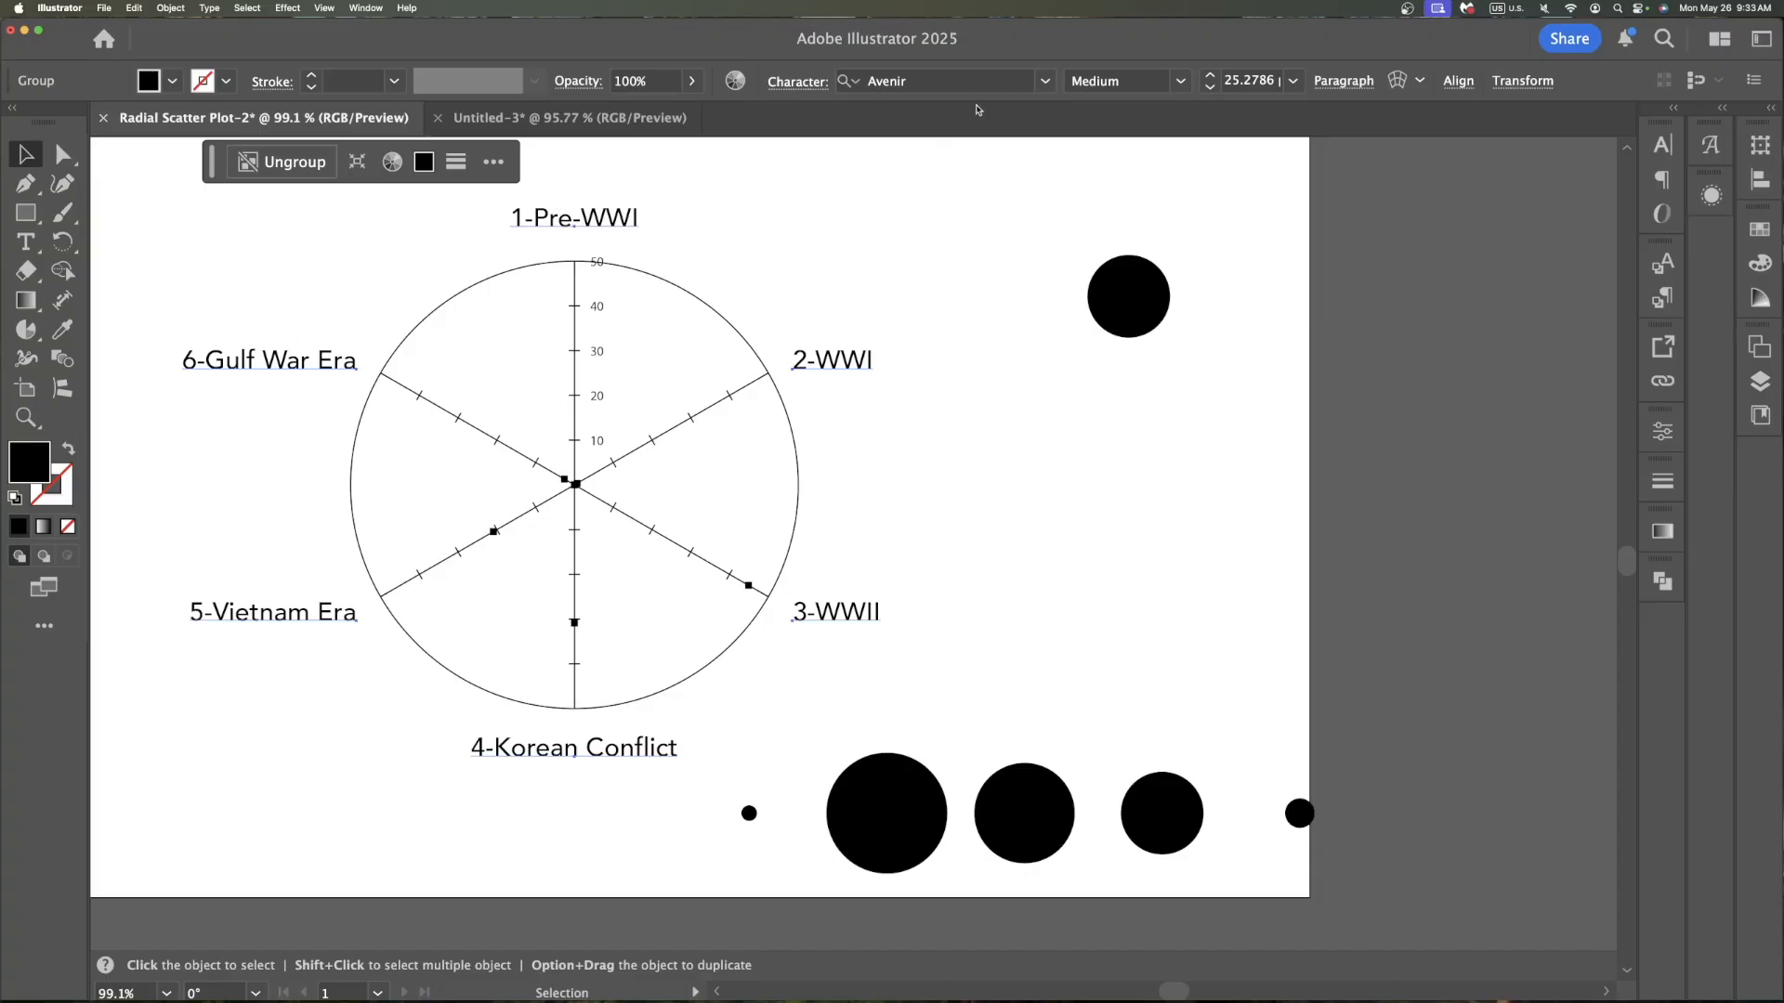
Set the graph labels to 18 pt and fill them with dark grey R=77 G=77 B=77
left_click(1294, 82)
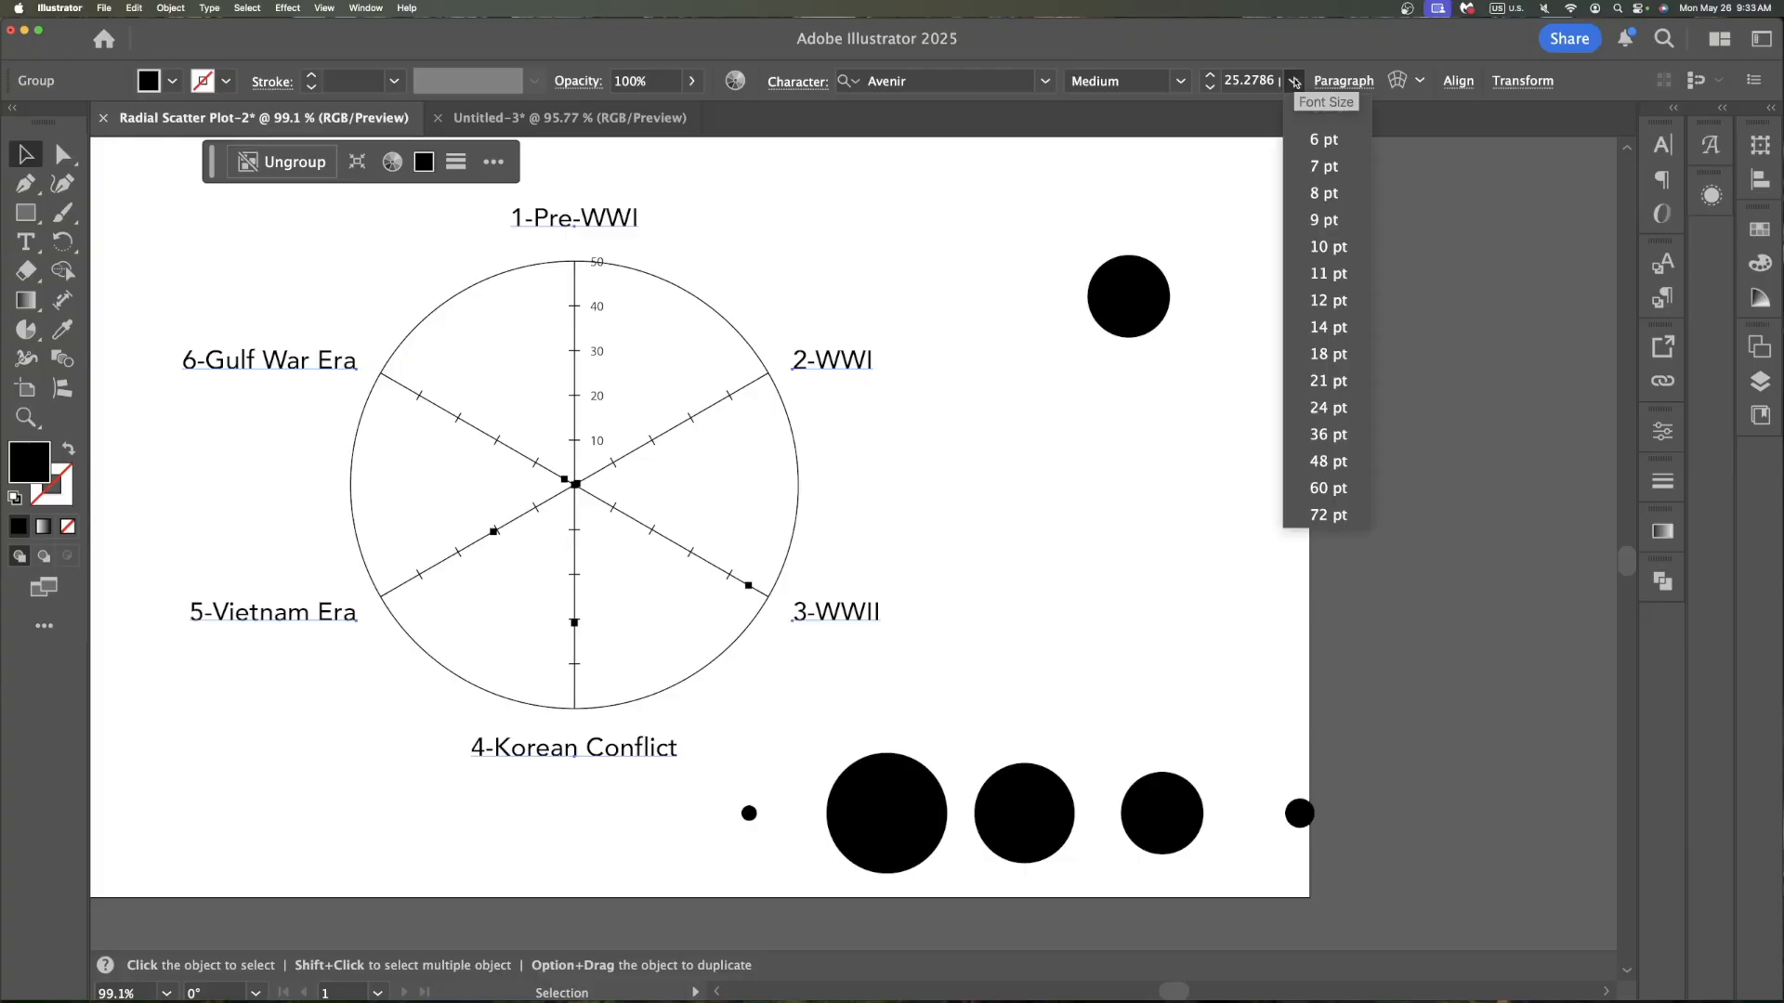
left_click(1323, 354)
left_click(174, 81)
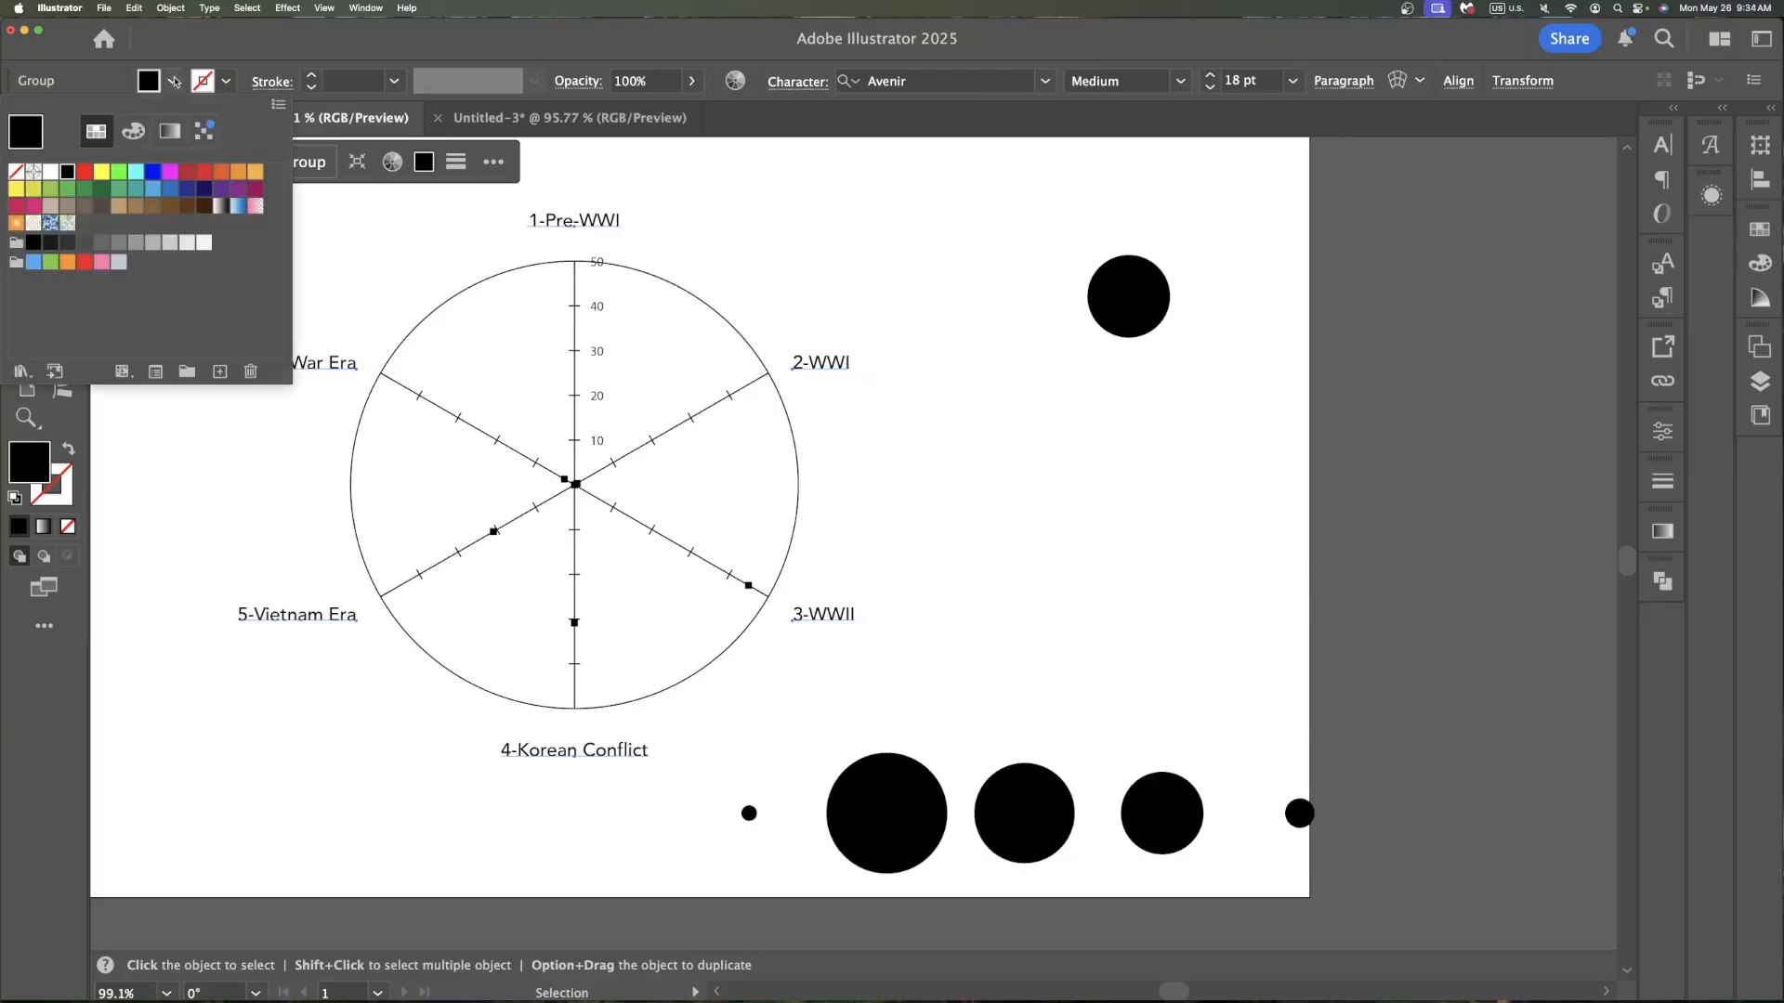
left_click(81, 244)
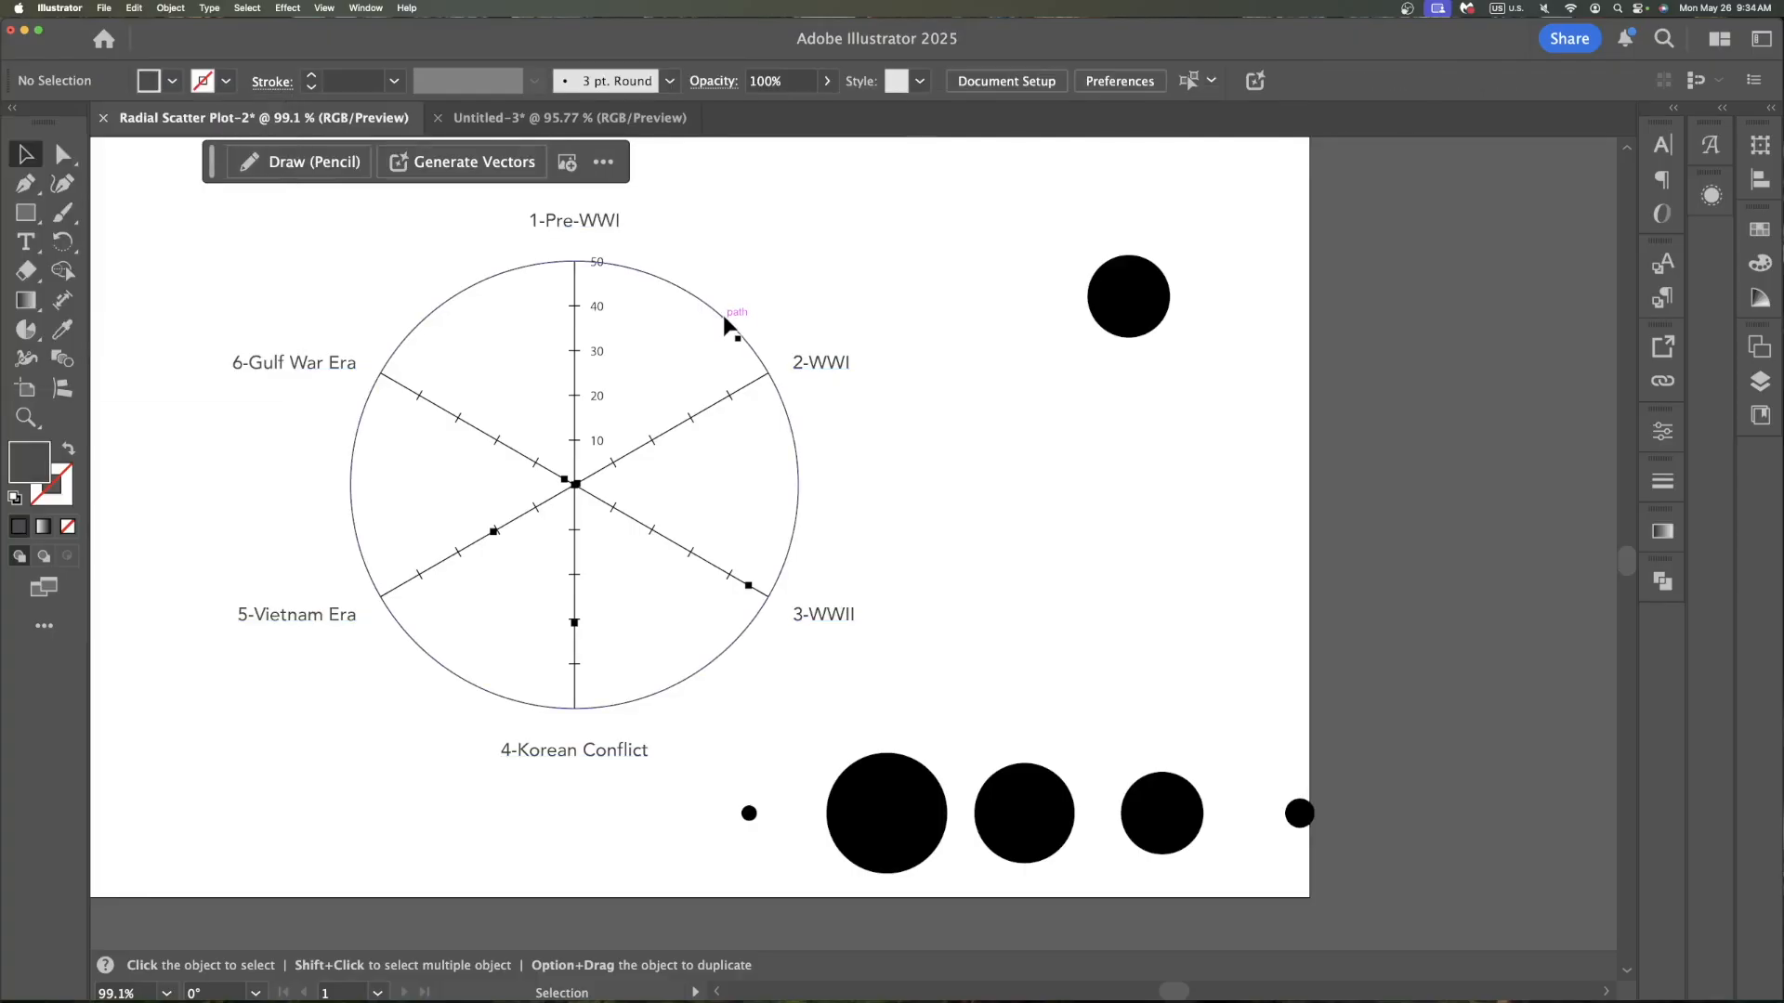
Ungroup the radar circle and spokes and change their stroke colour to a lighter grey
left_click(725, 319)
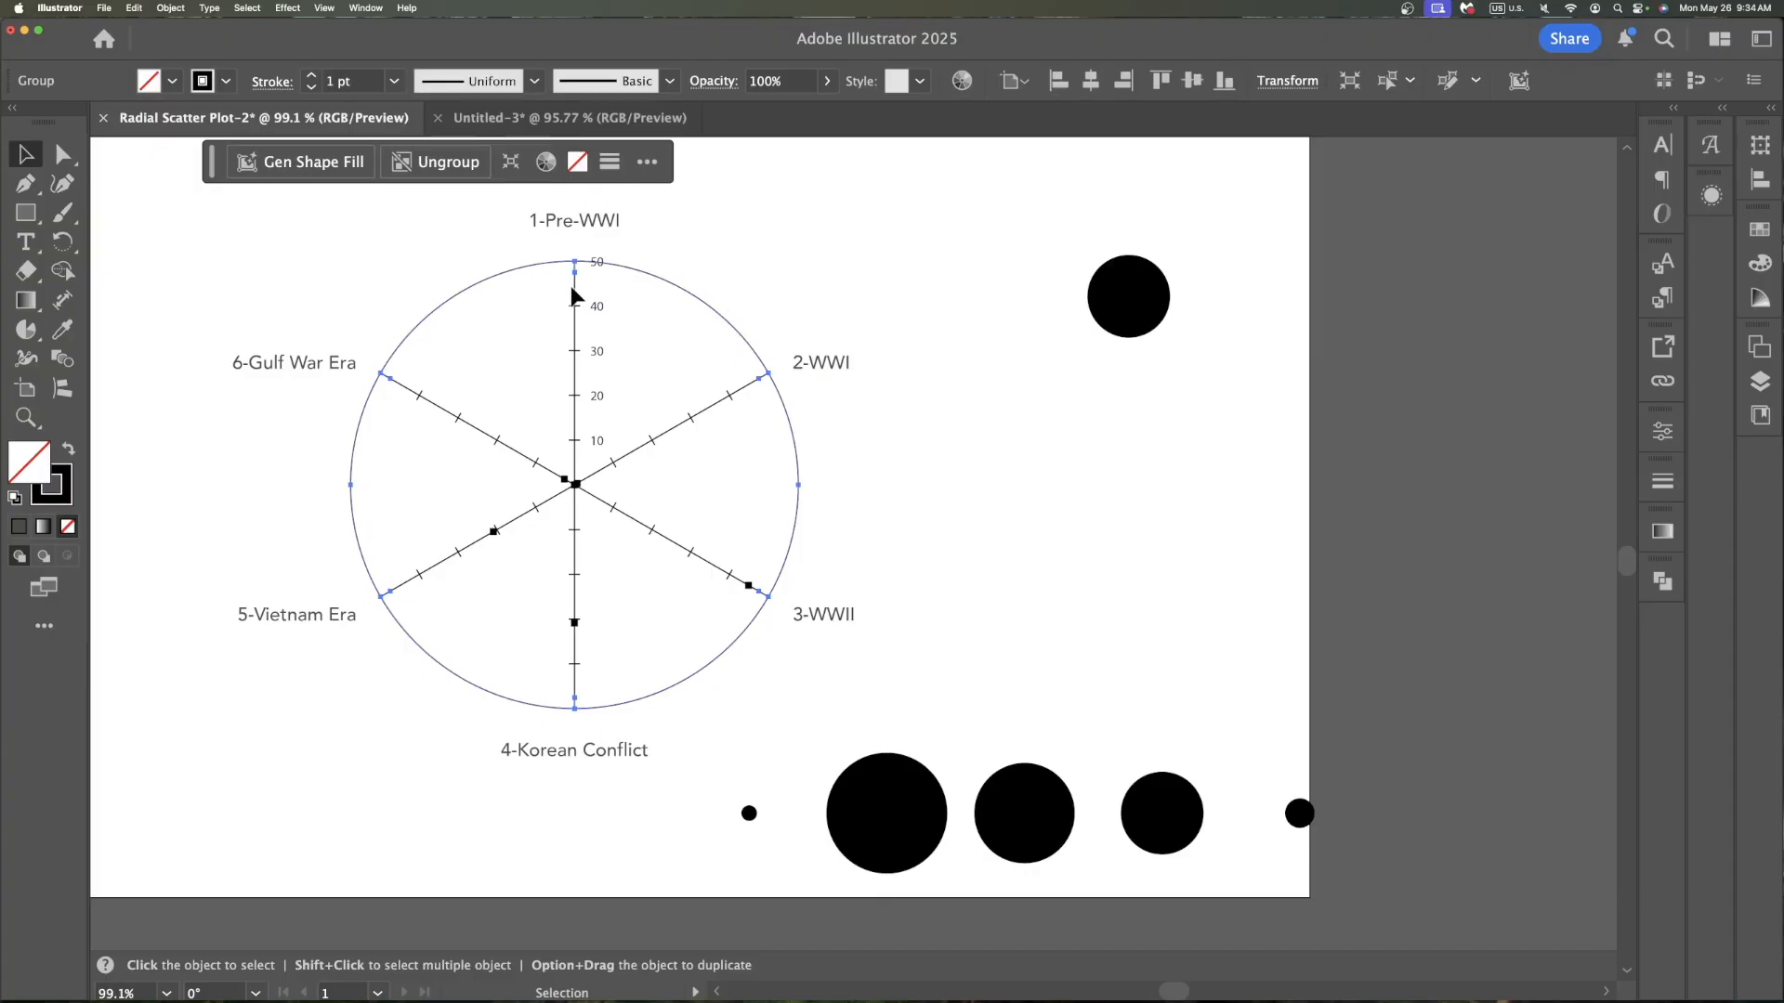
key("super+shift+g")
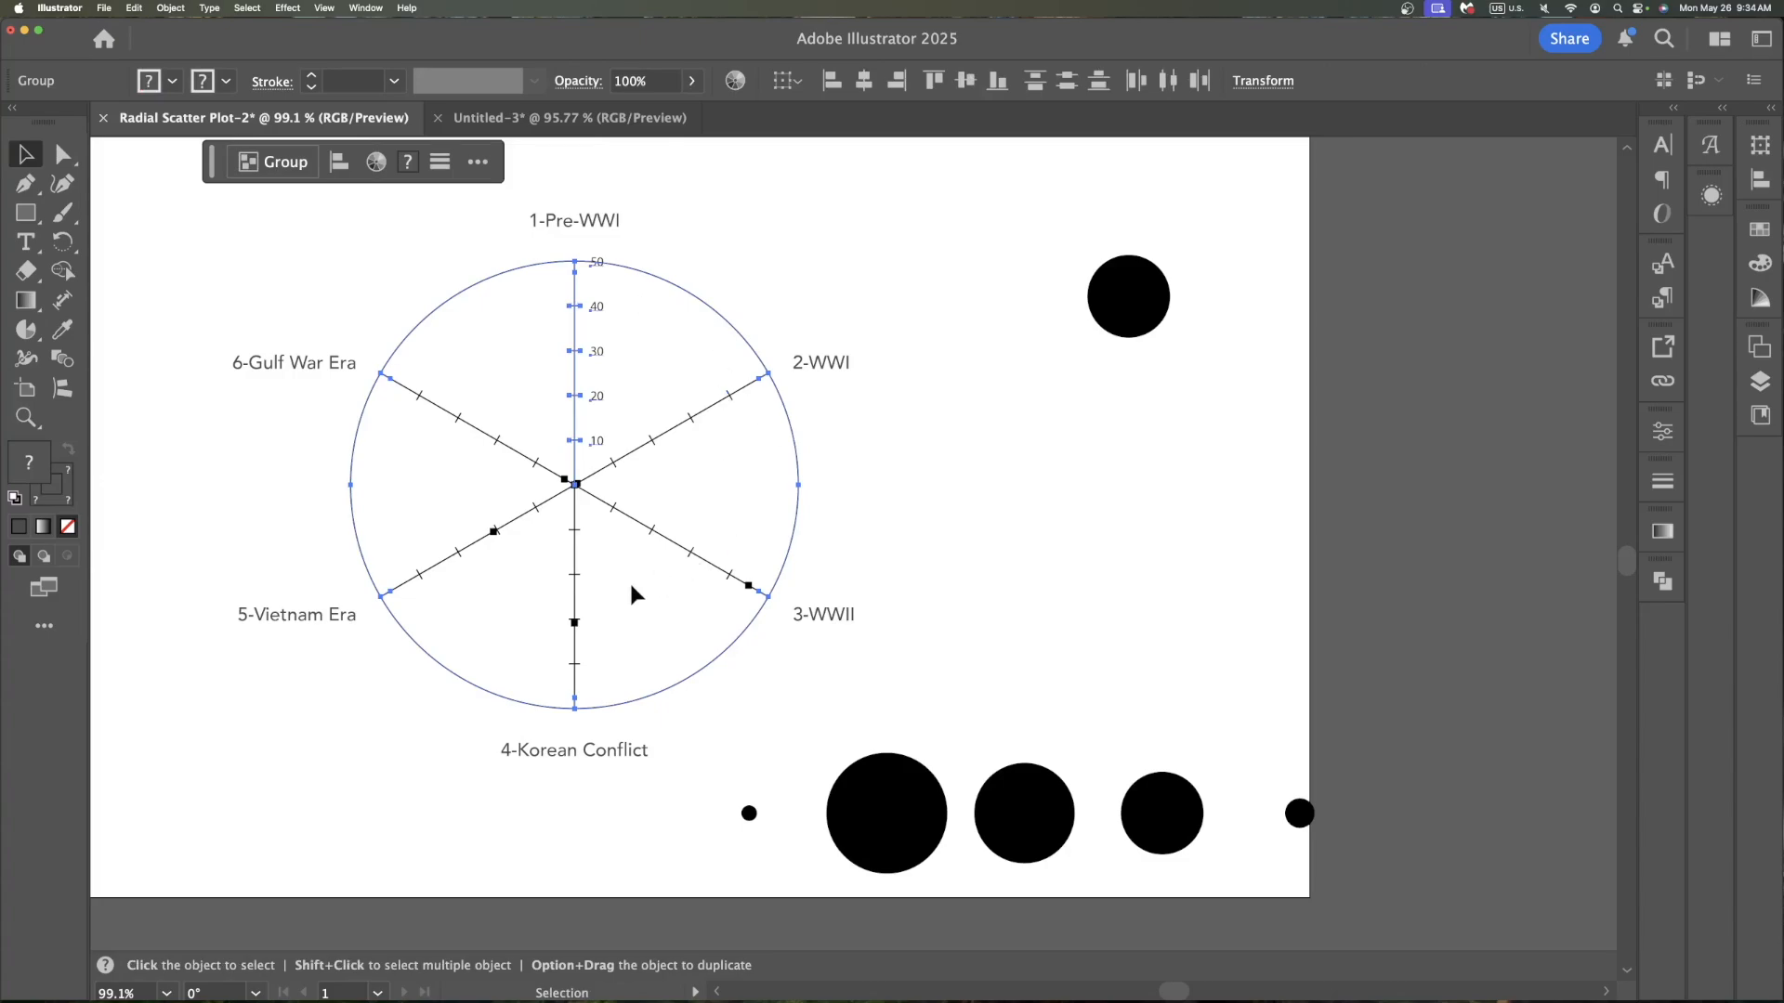
left_click(173, 83)
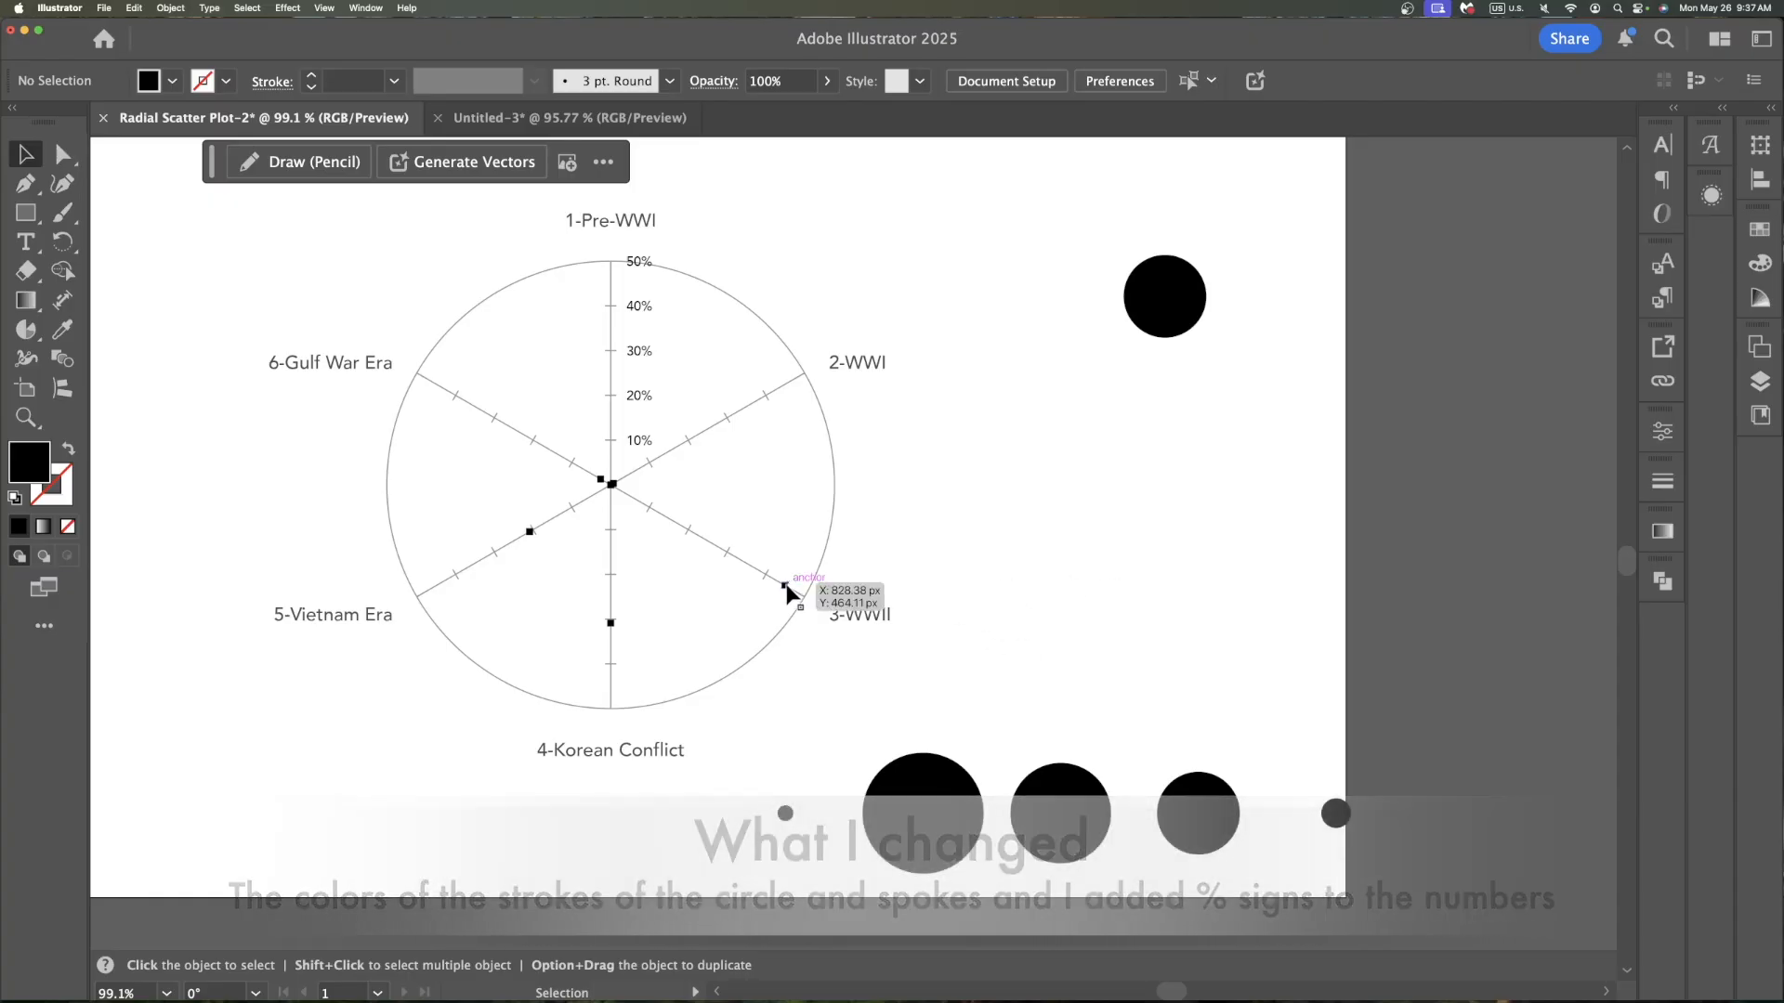
Align the smallest pie circle to the radar graph's centre data marker using horizontal and vertical centre alignment
left_click(784, 585)
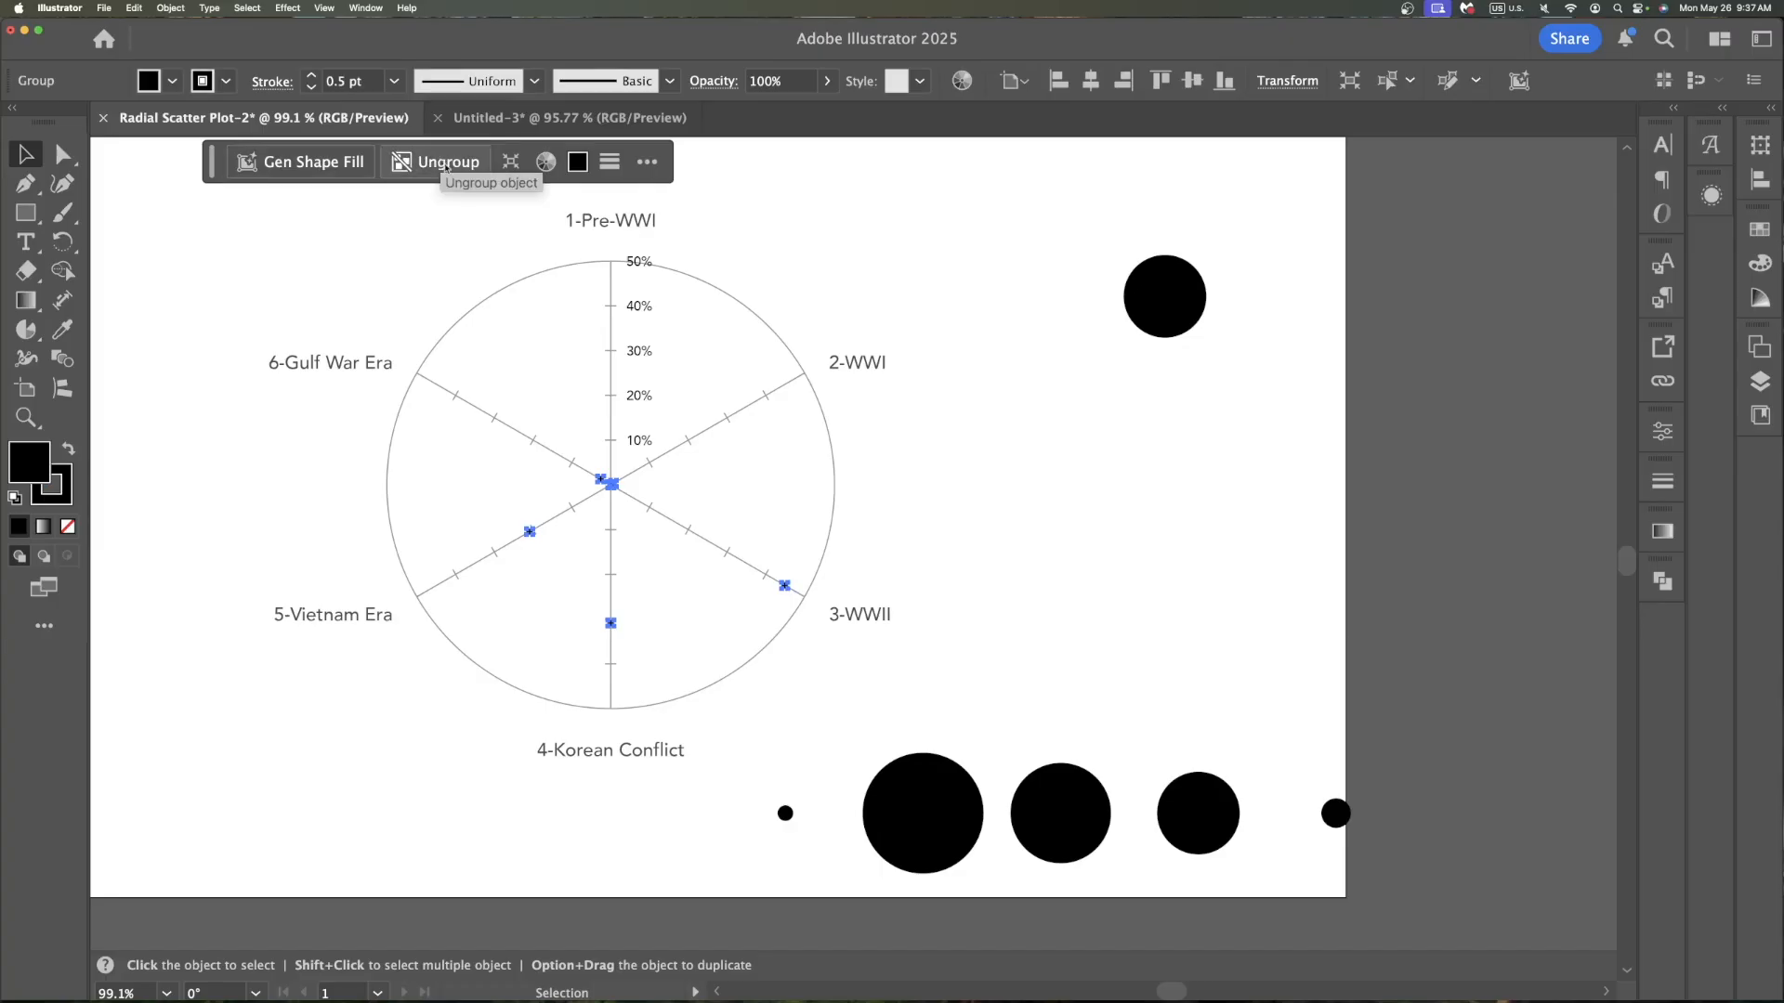
left_click(1070, 566)
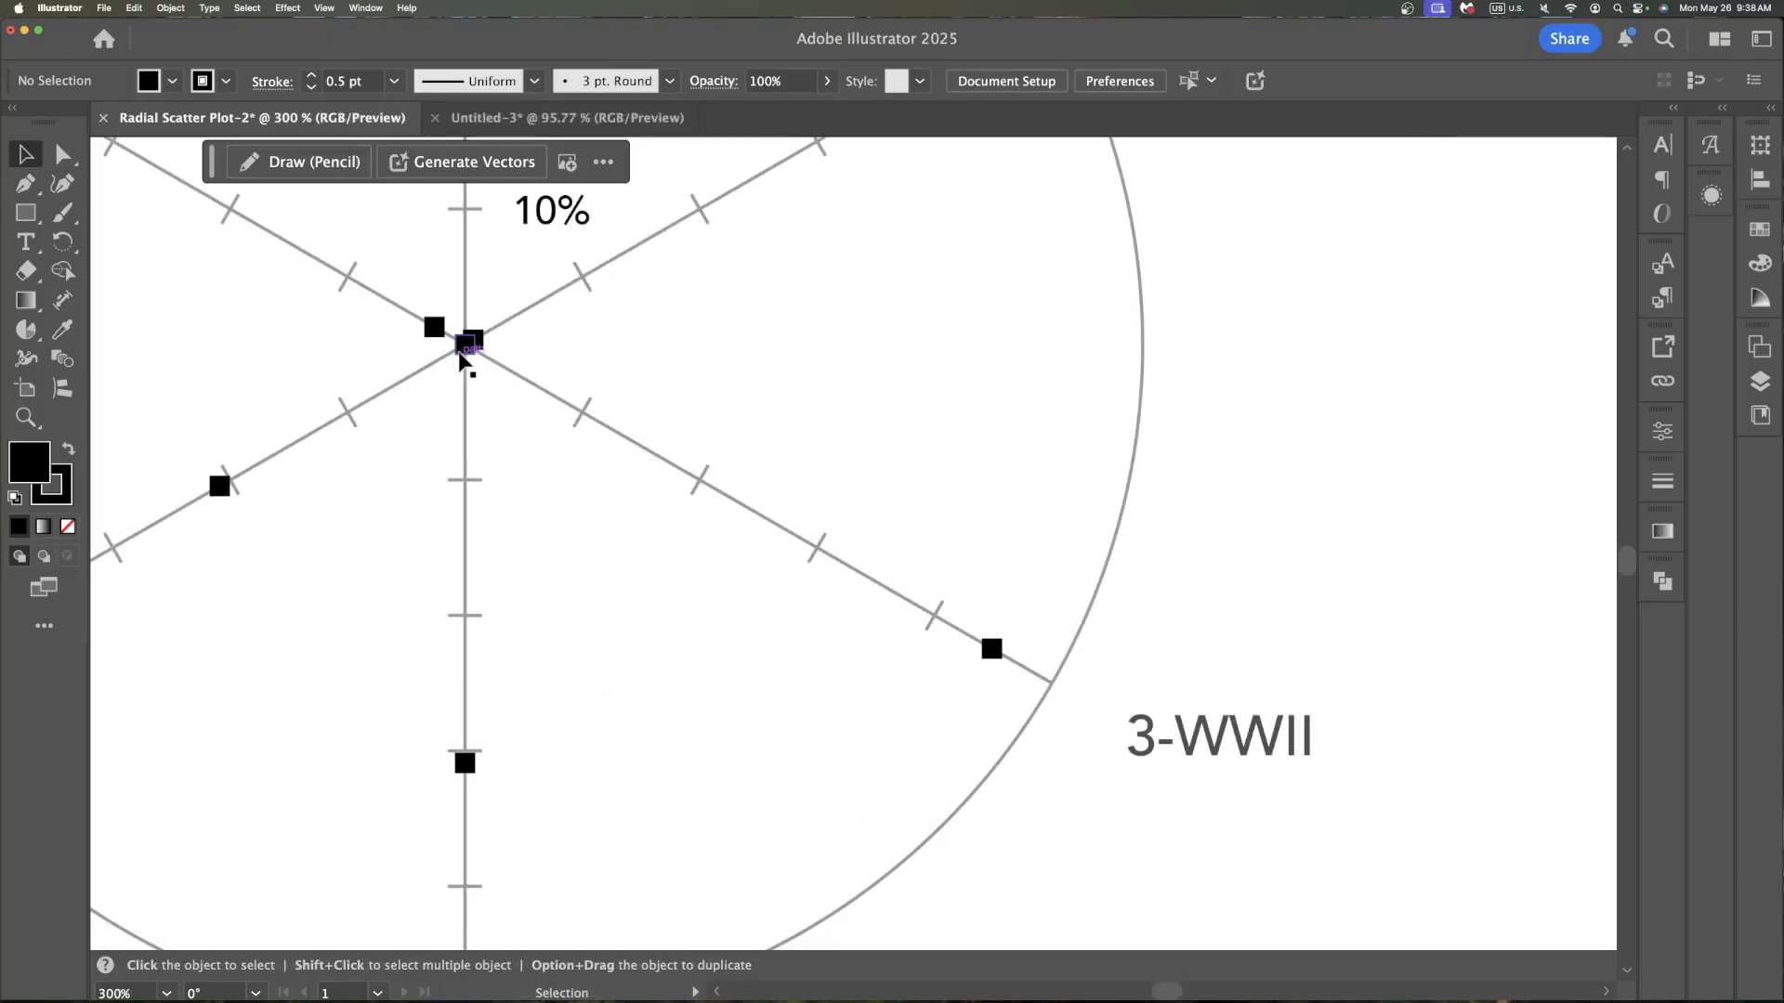
left_click(461, 353)
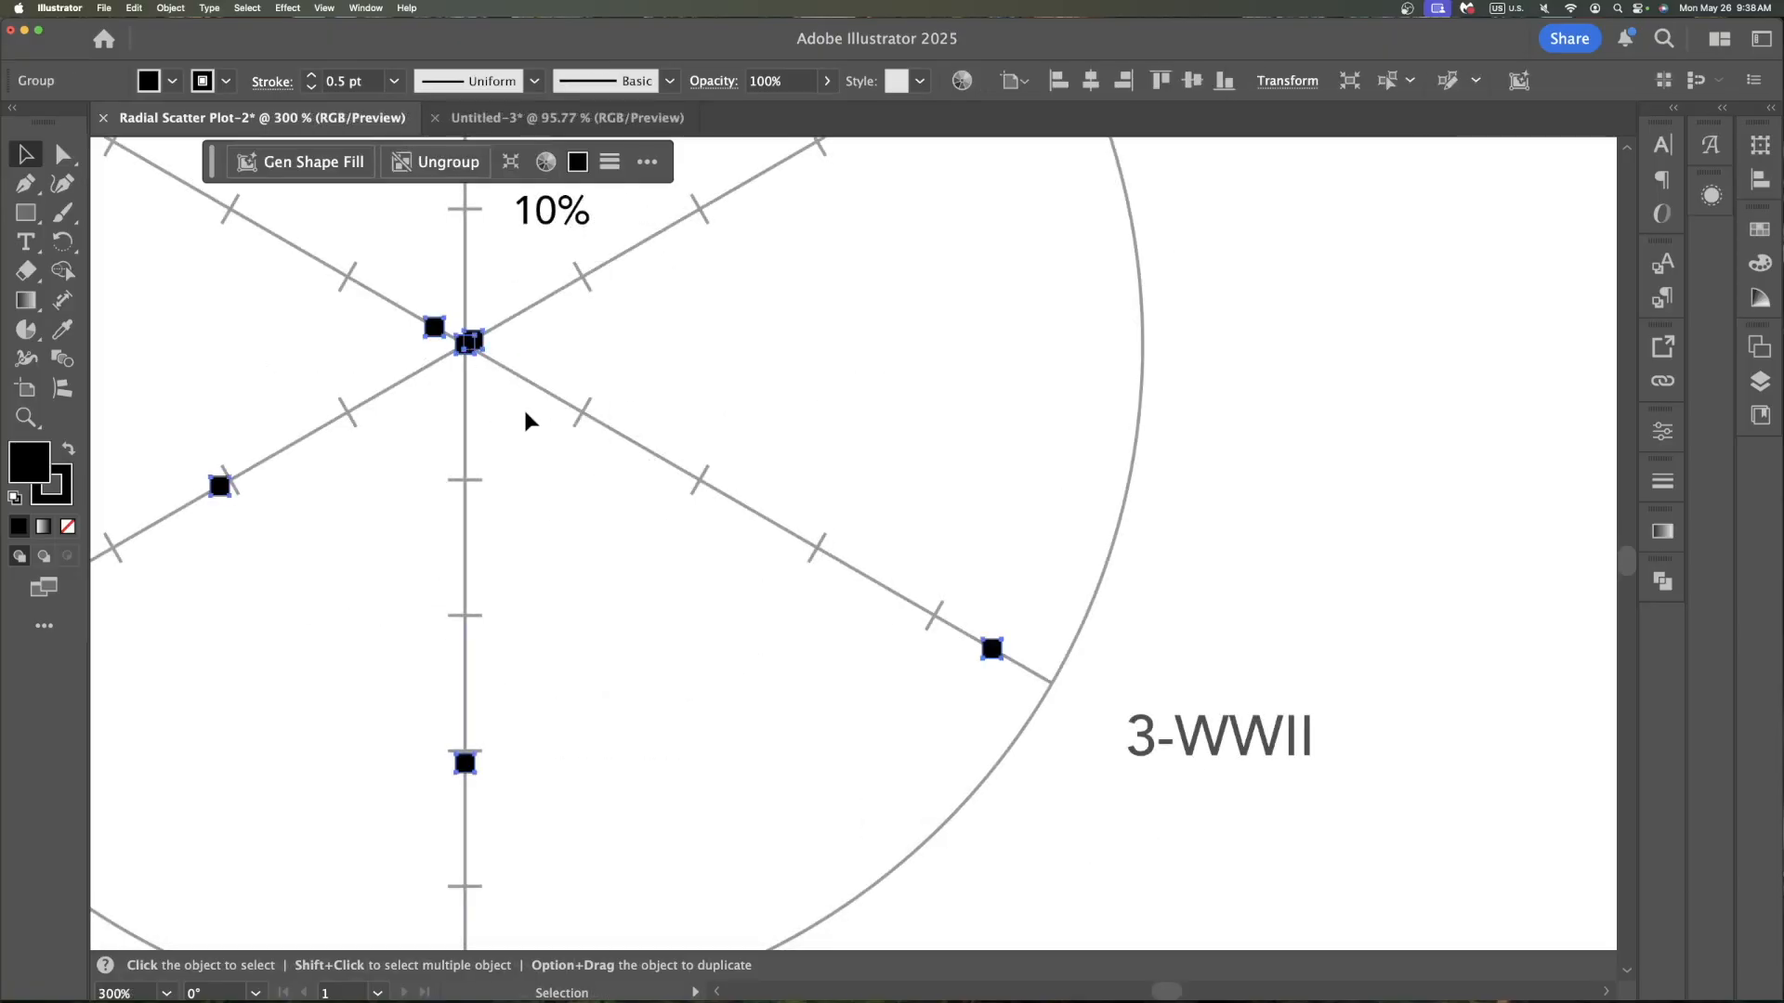
left_click(600, 409)
scroll(477, 350, "up", 1)
left_click(476, 349)
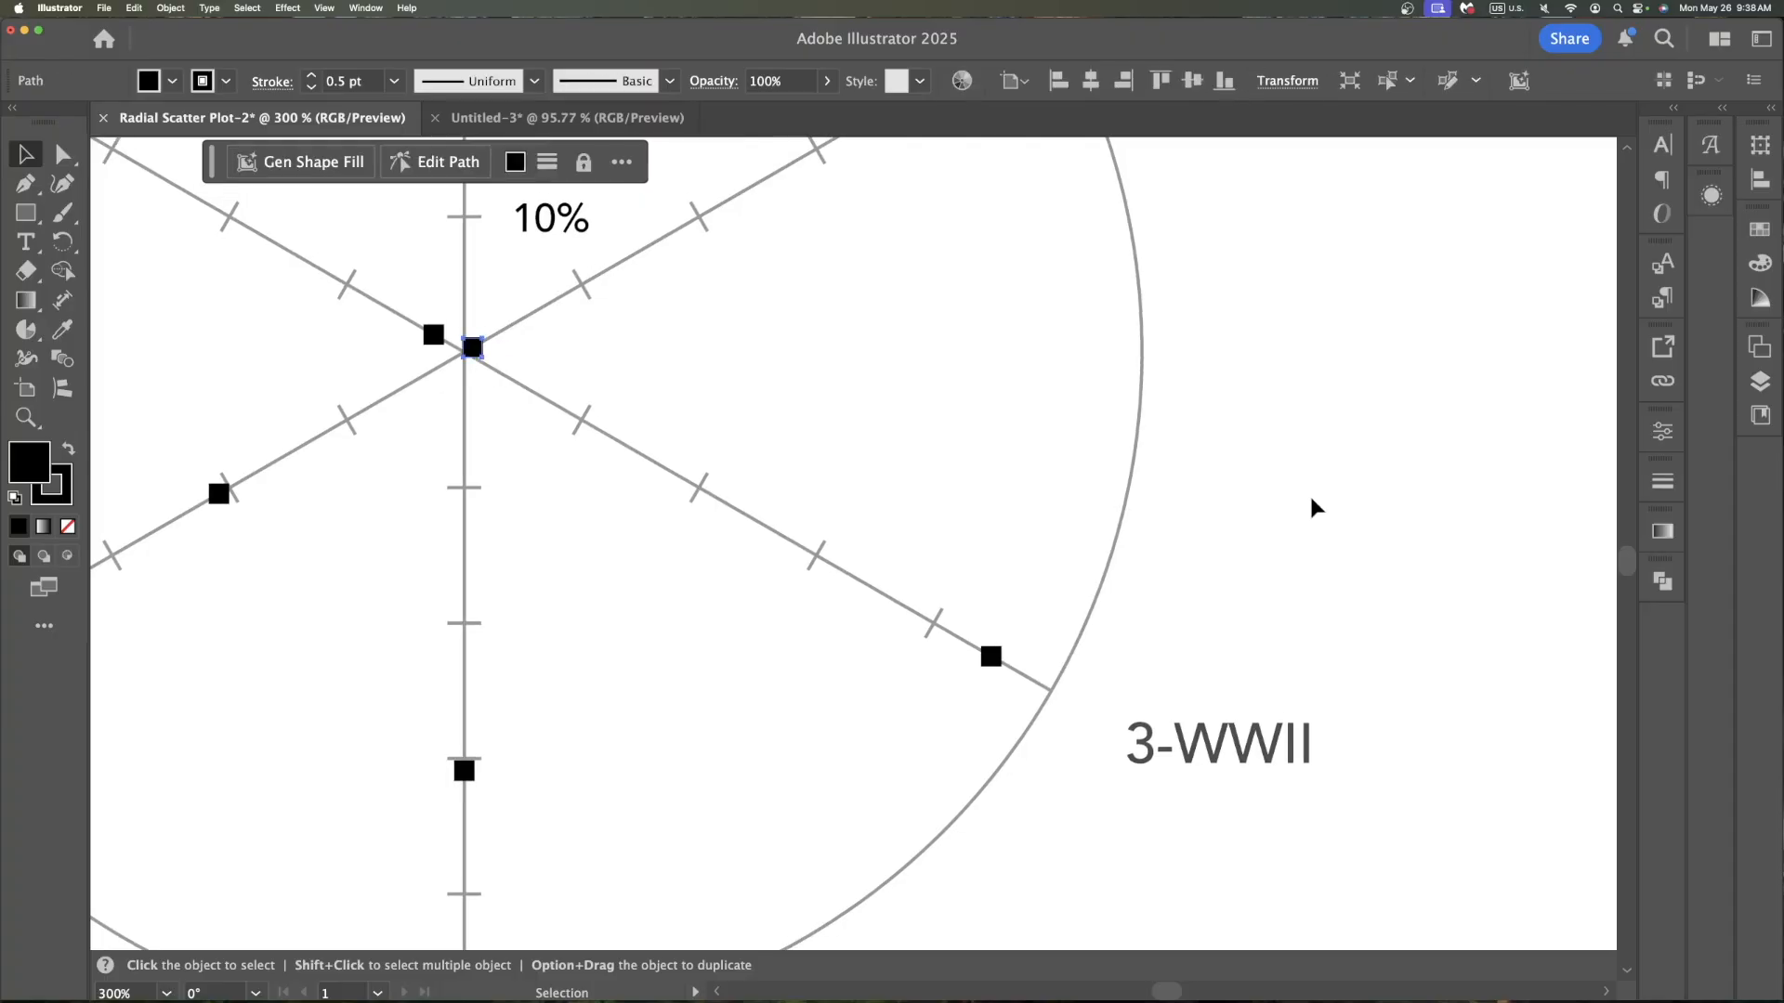
key("super+0")
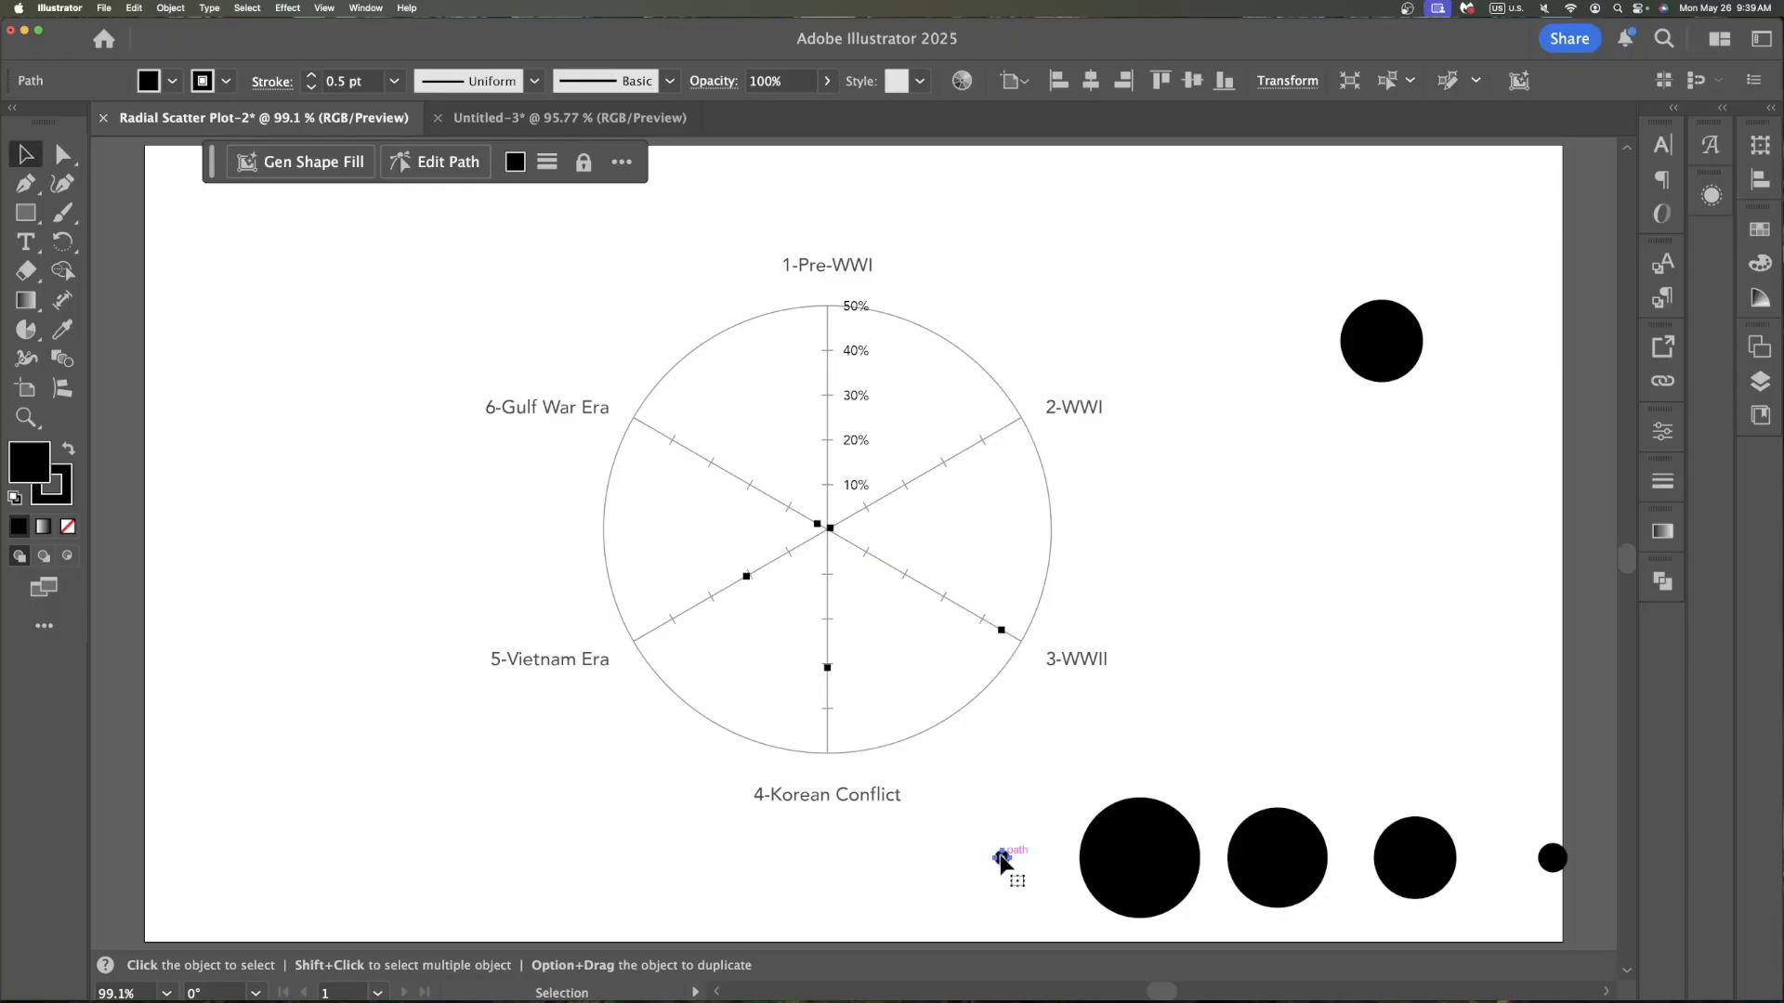
left_click(831, 530, "shift")
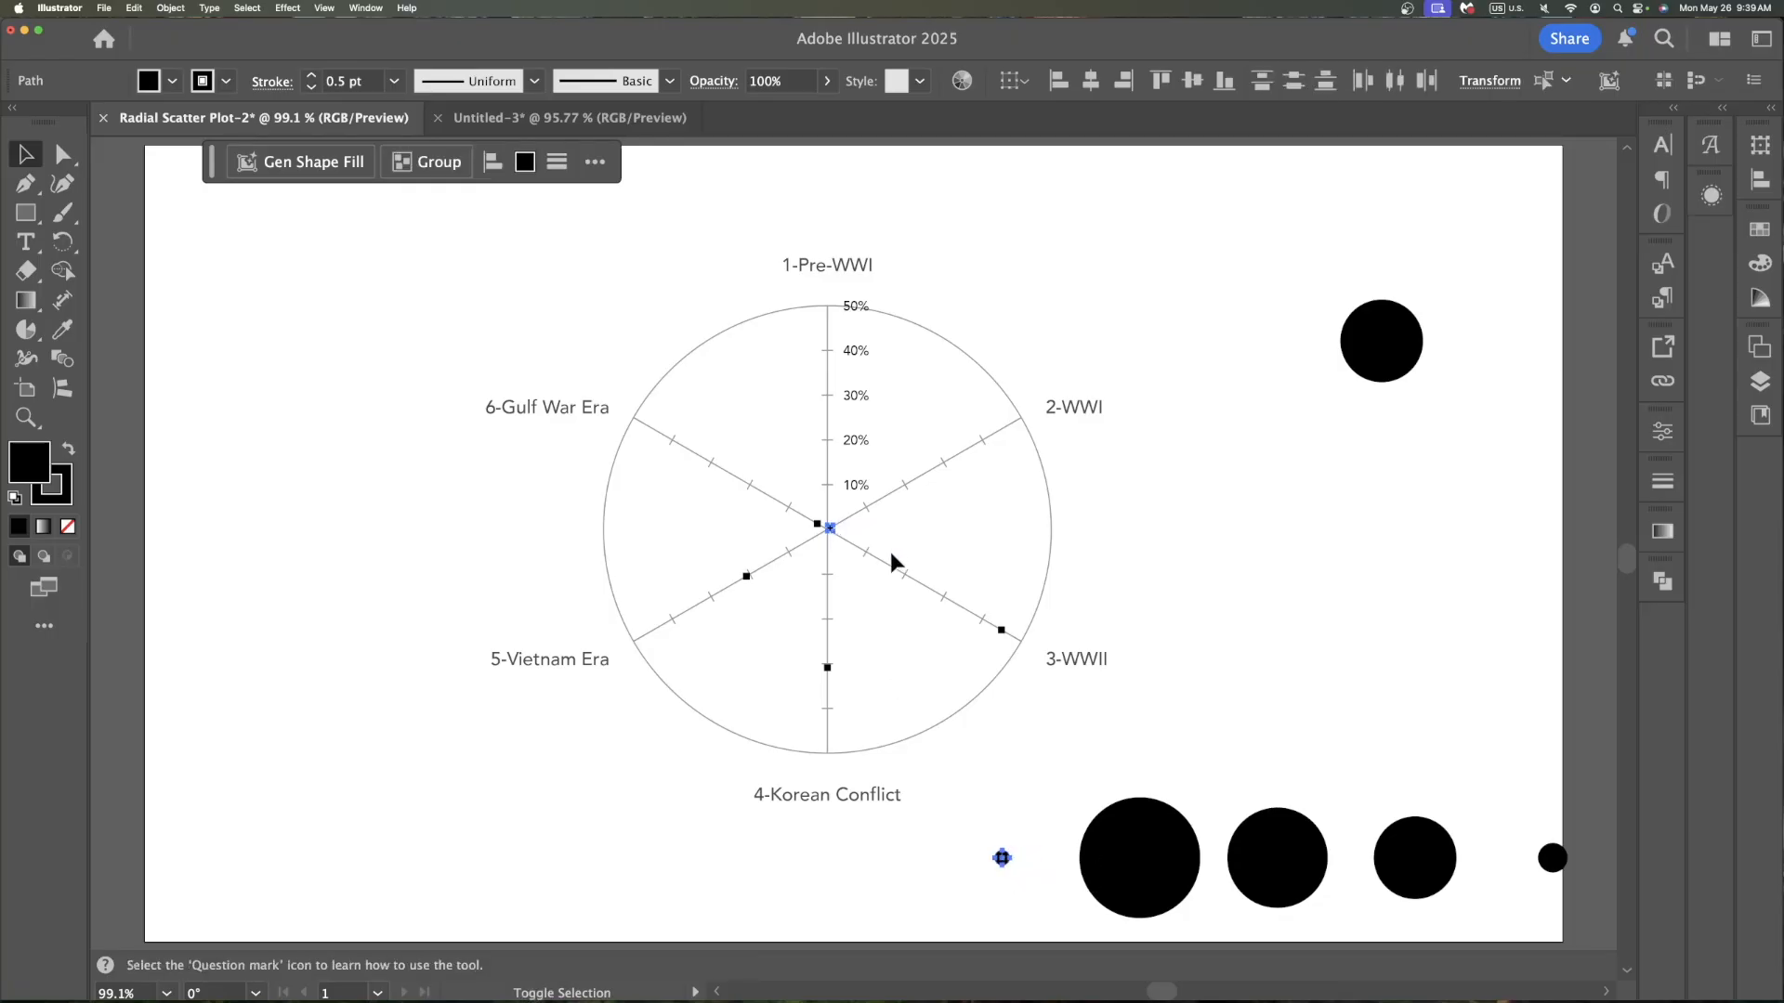
left_click(1091, 82)
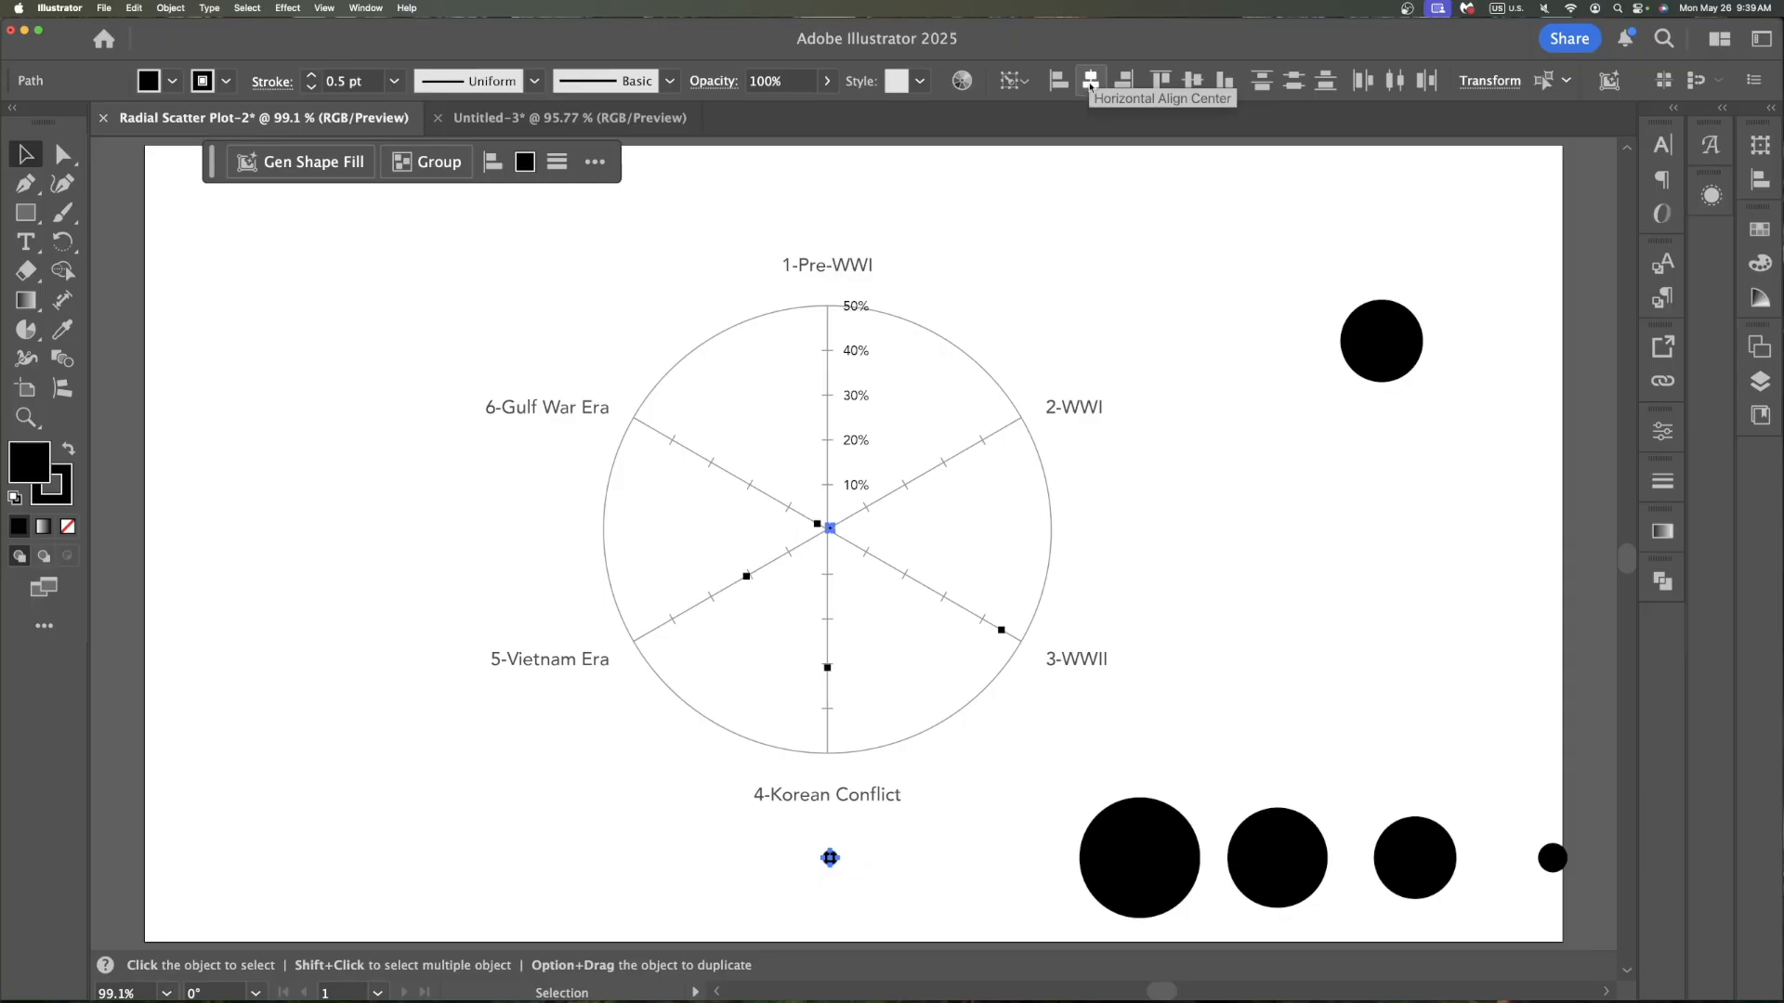
left_click(1193, 82)
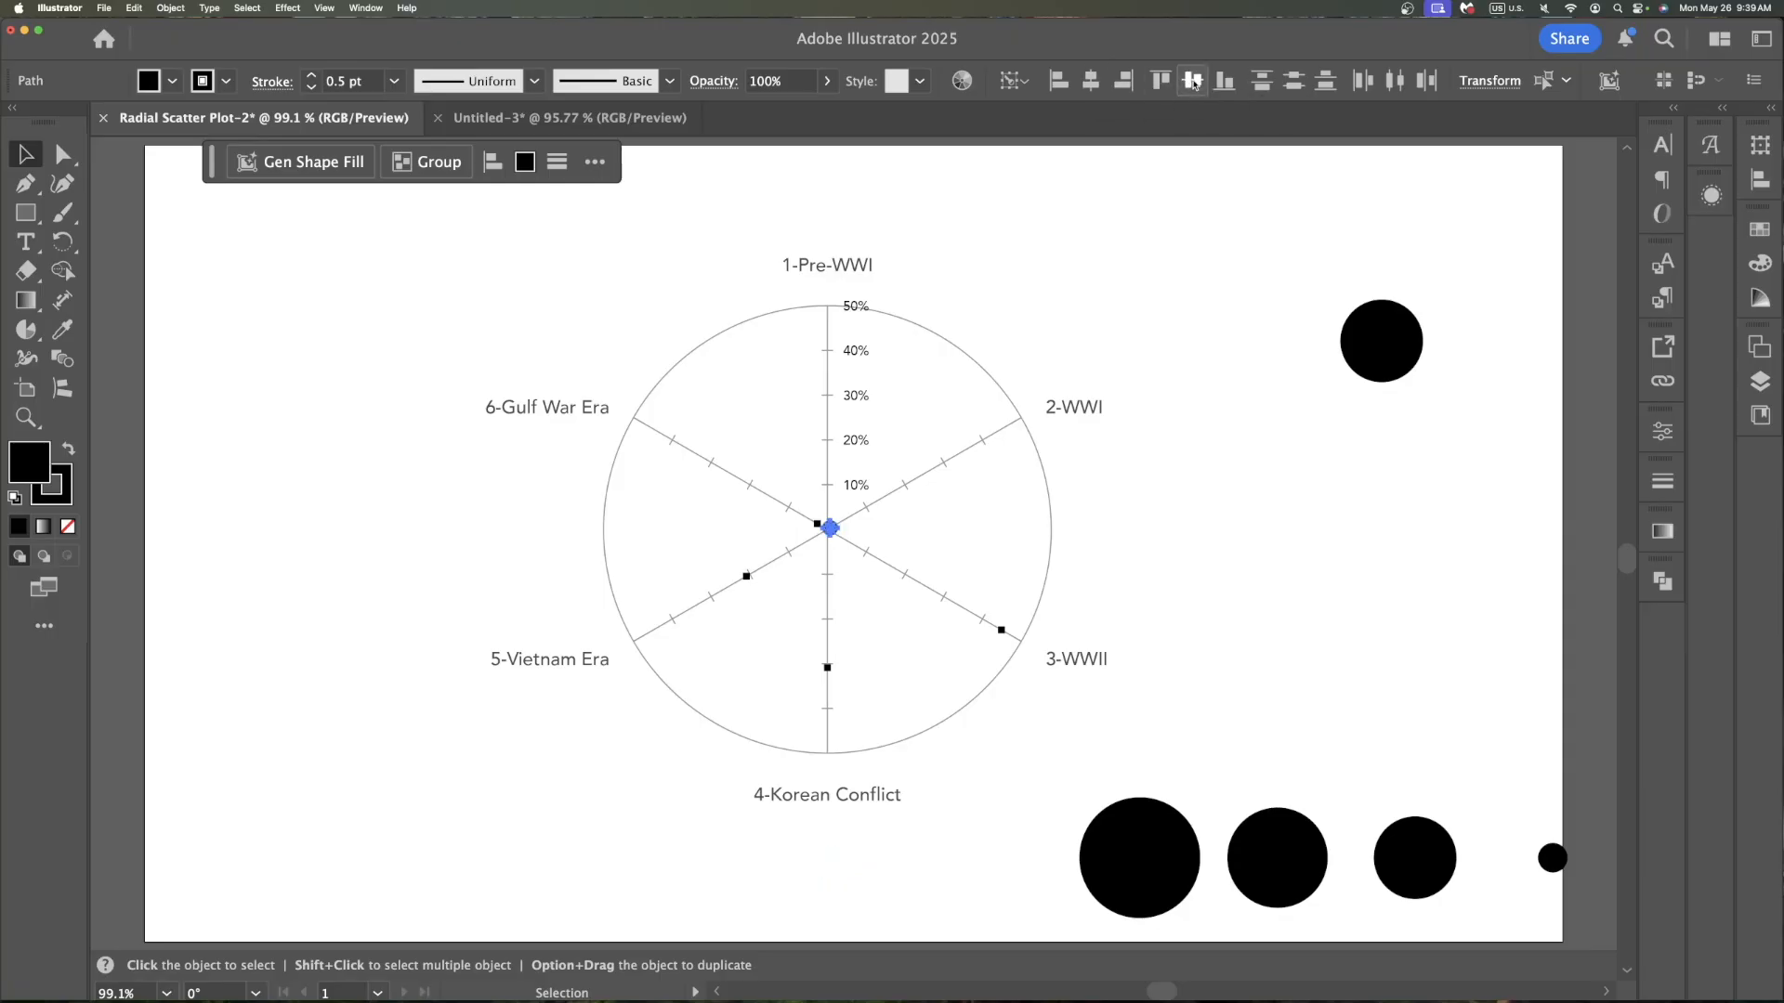
Bring the black centre dot in front of the orange Gulf War Era circle
left_click(1139, 545)
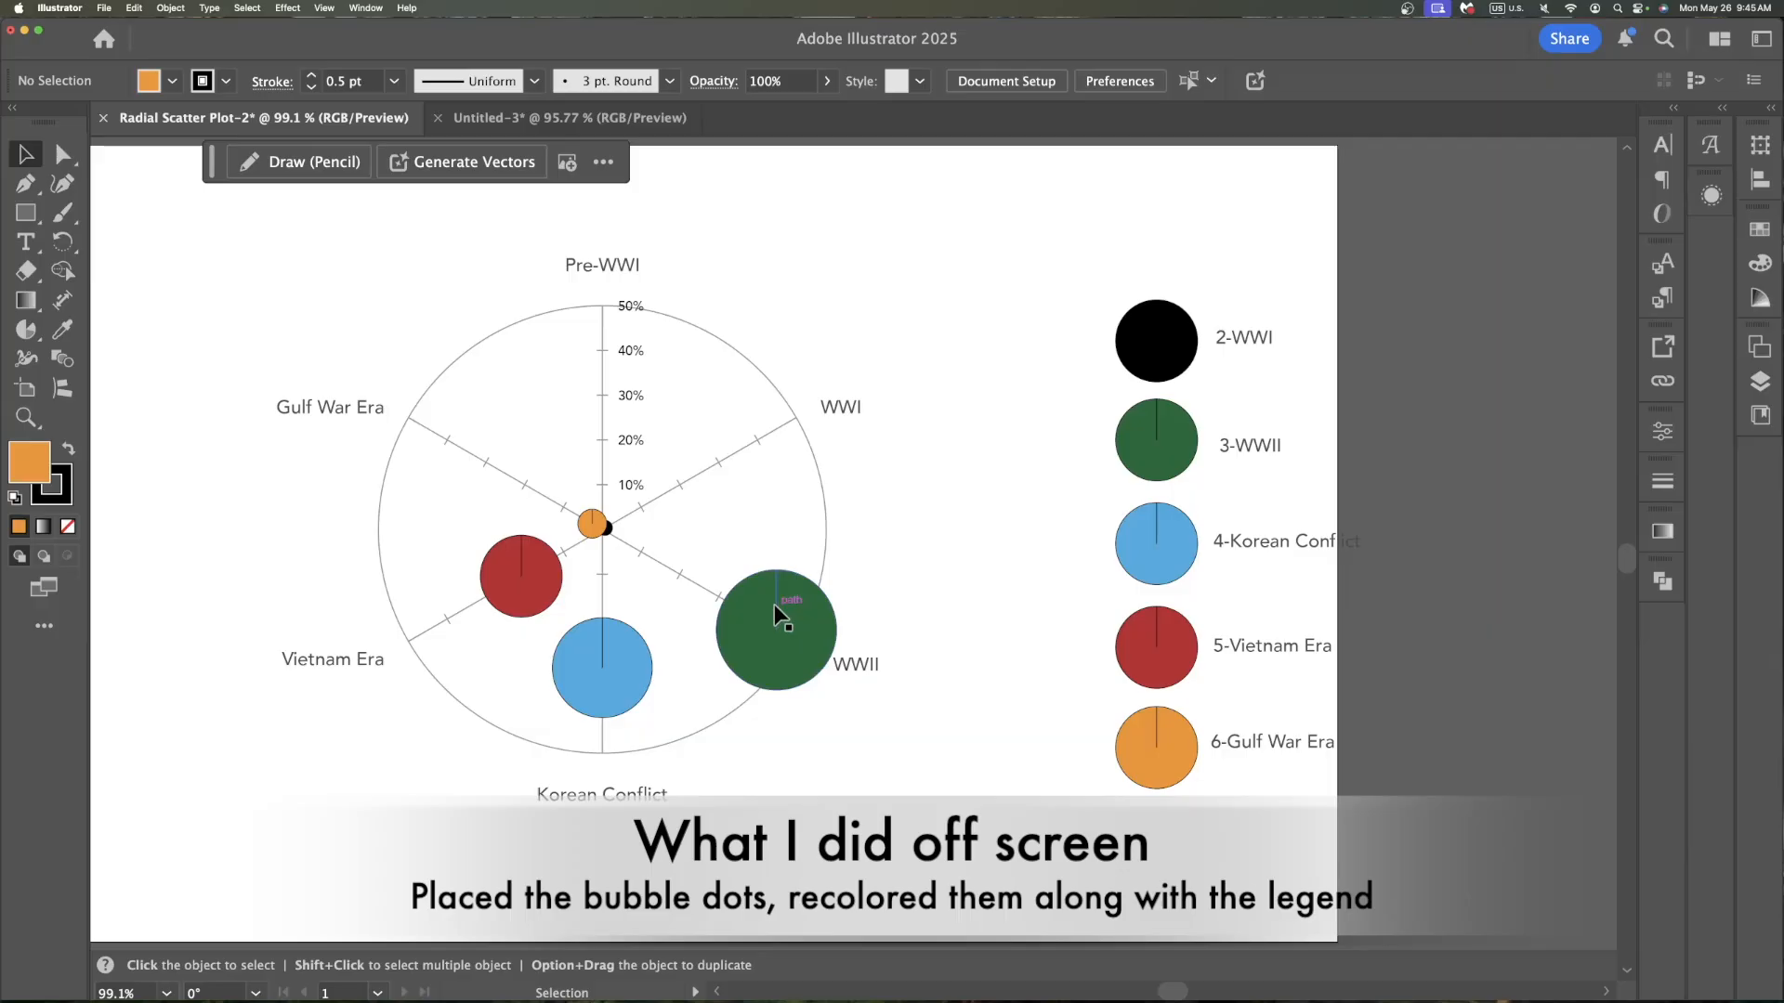
left_click(776, 600)
left_click(1191, 505)
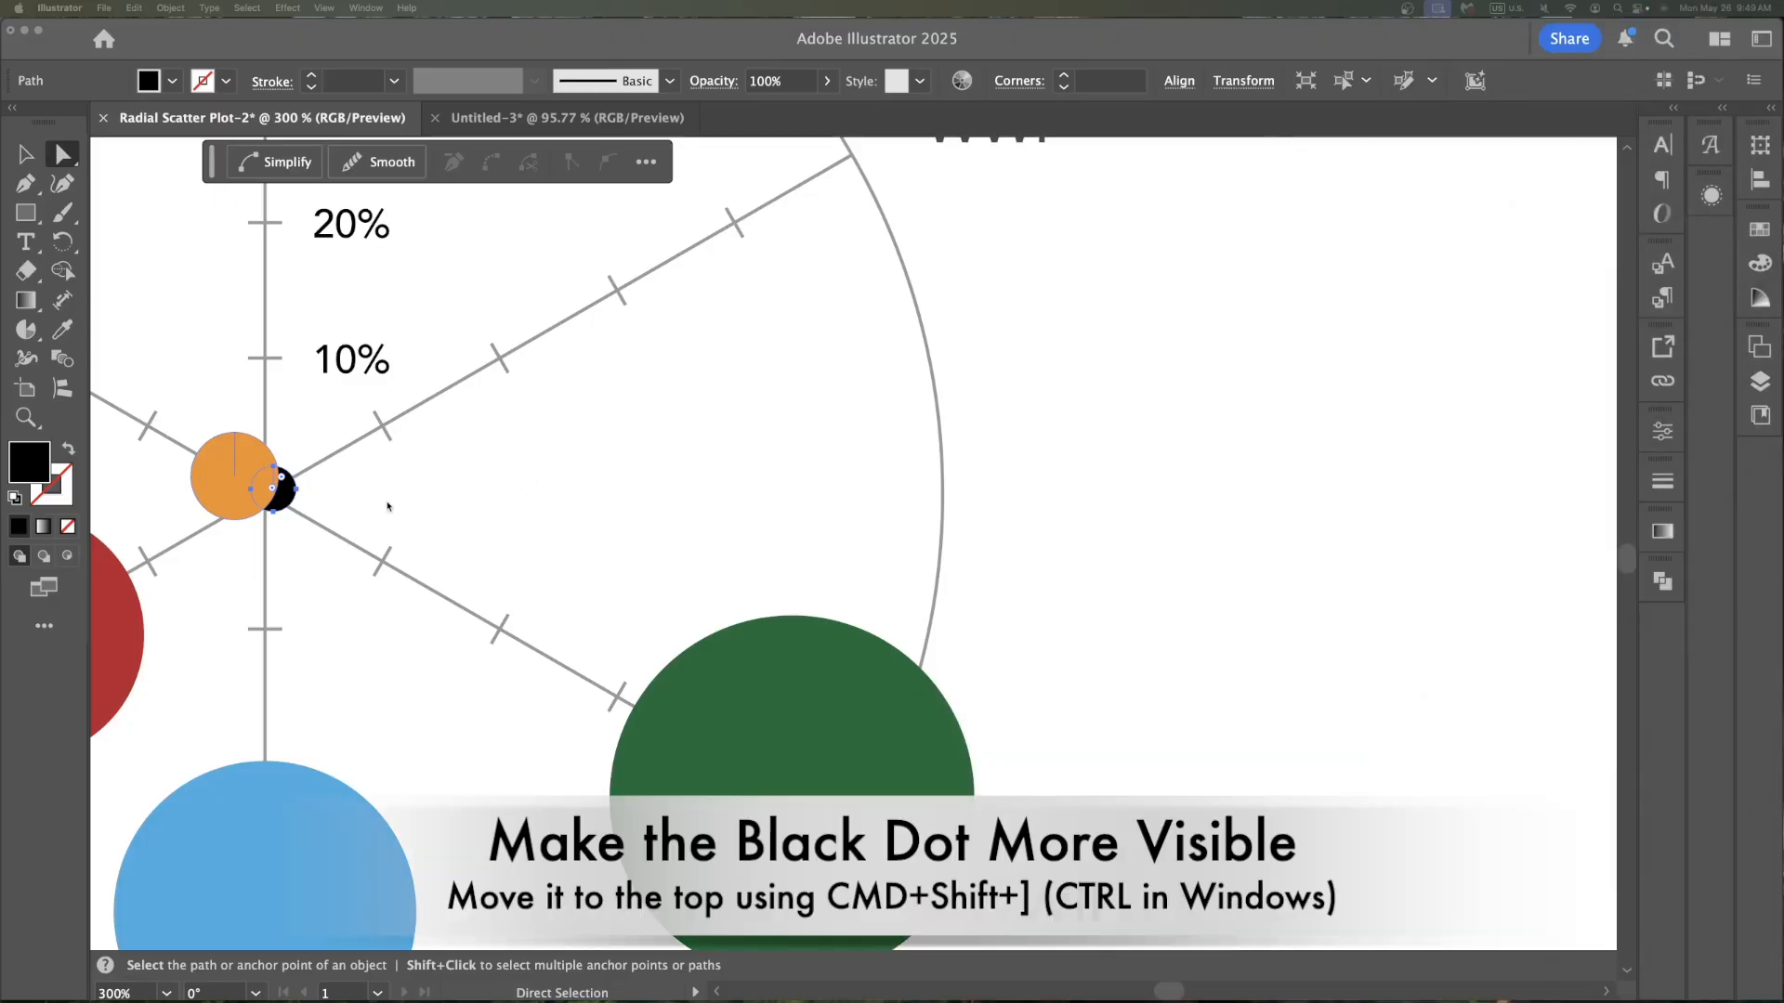
left_click(293, 503)
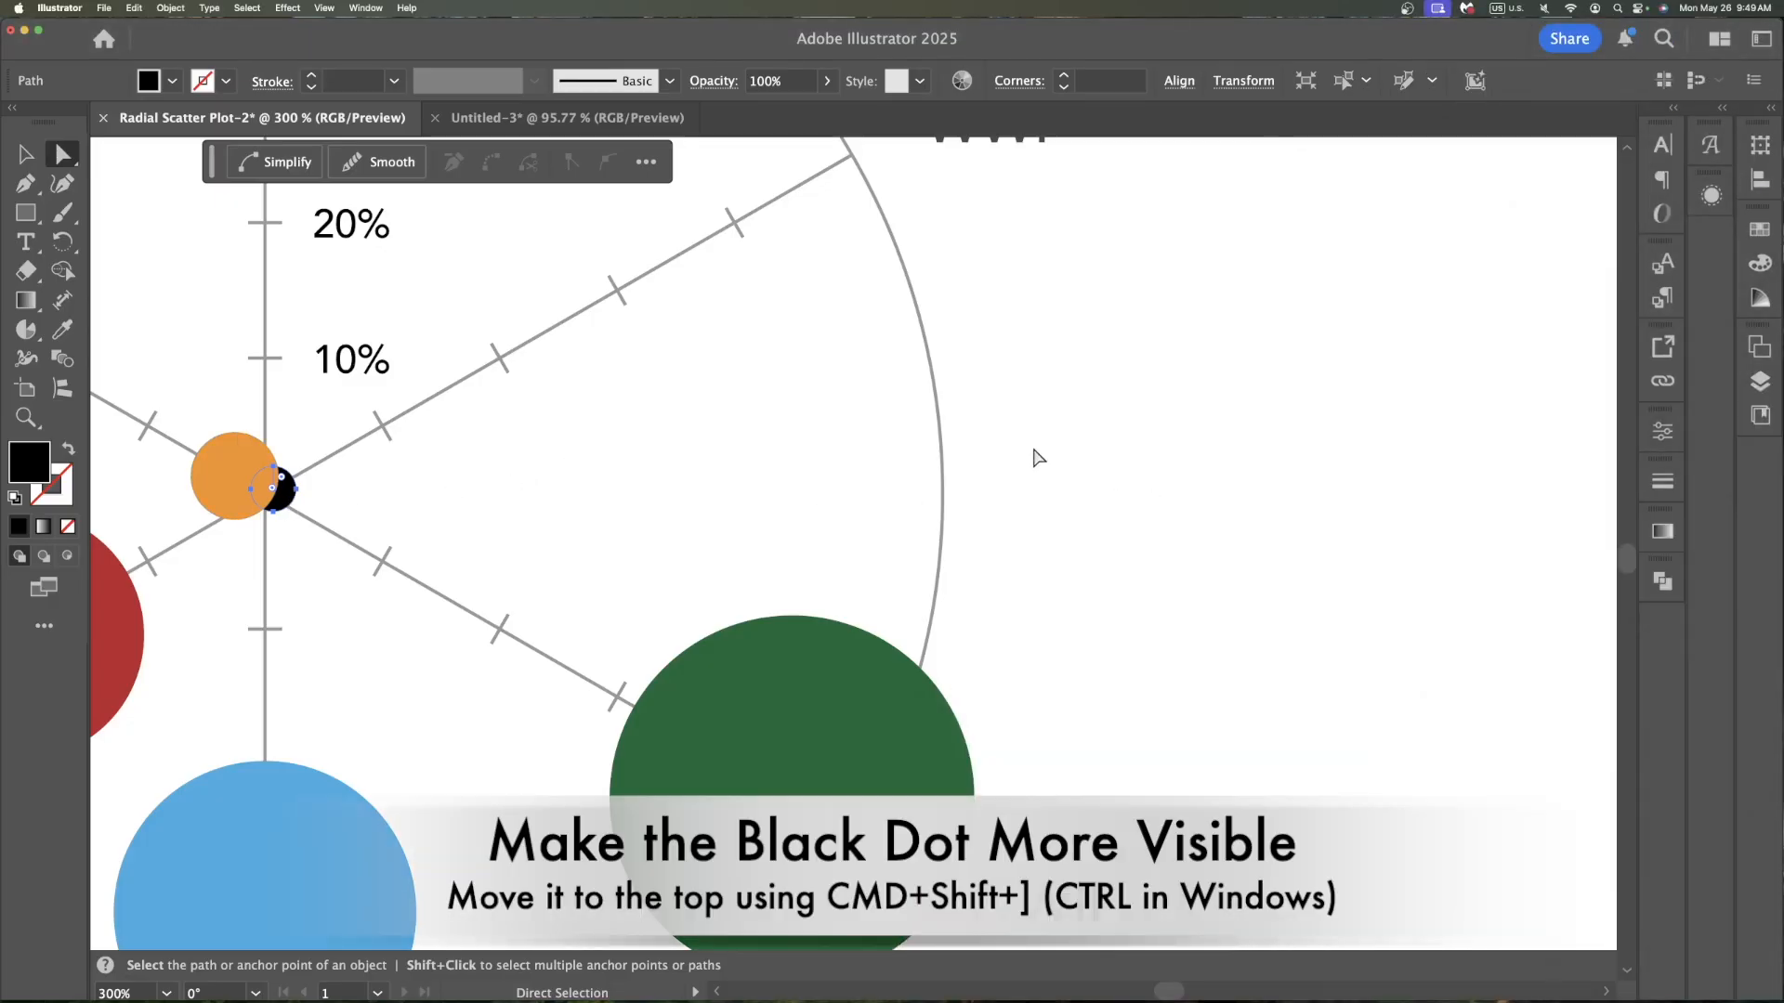
left_click(775, 477)
key("super+0")
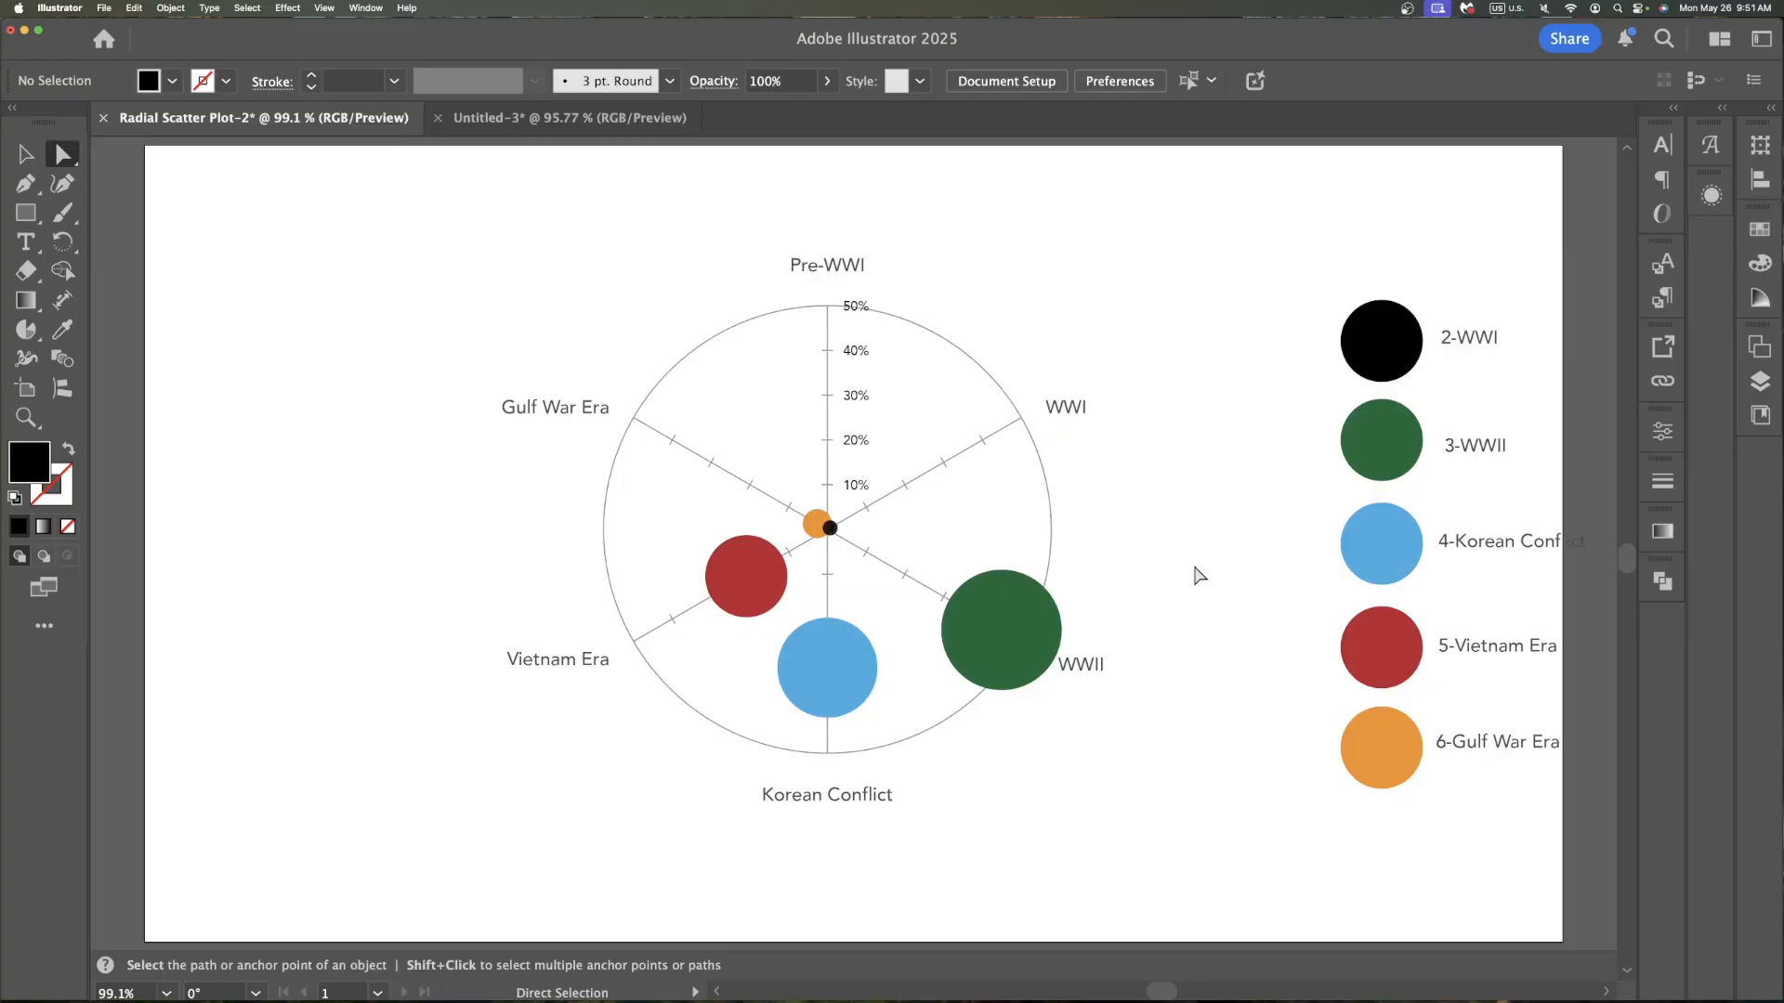
Turn on bullets for the paragraphs in the Pre-WWI note text box
scroll(1199, 576, "right", 5)
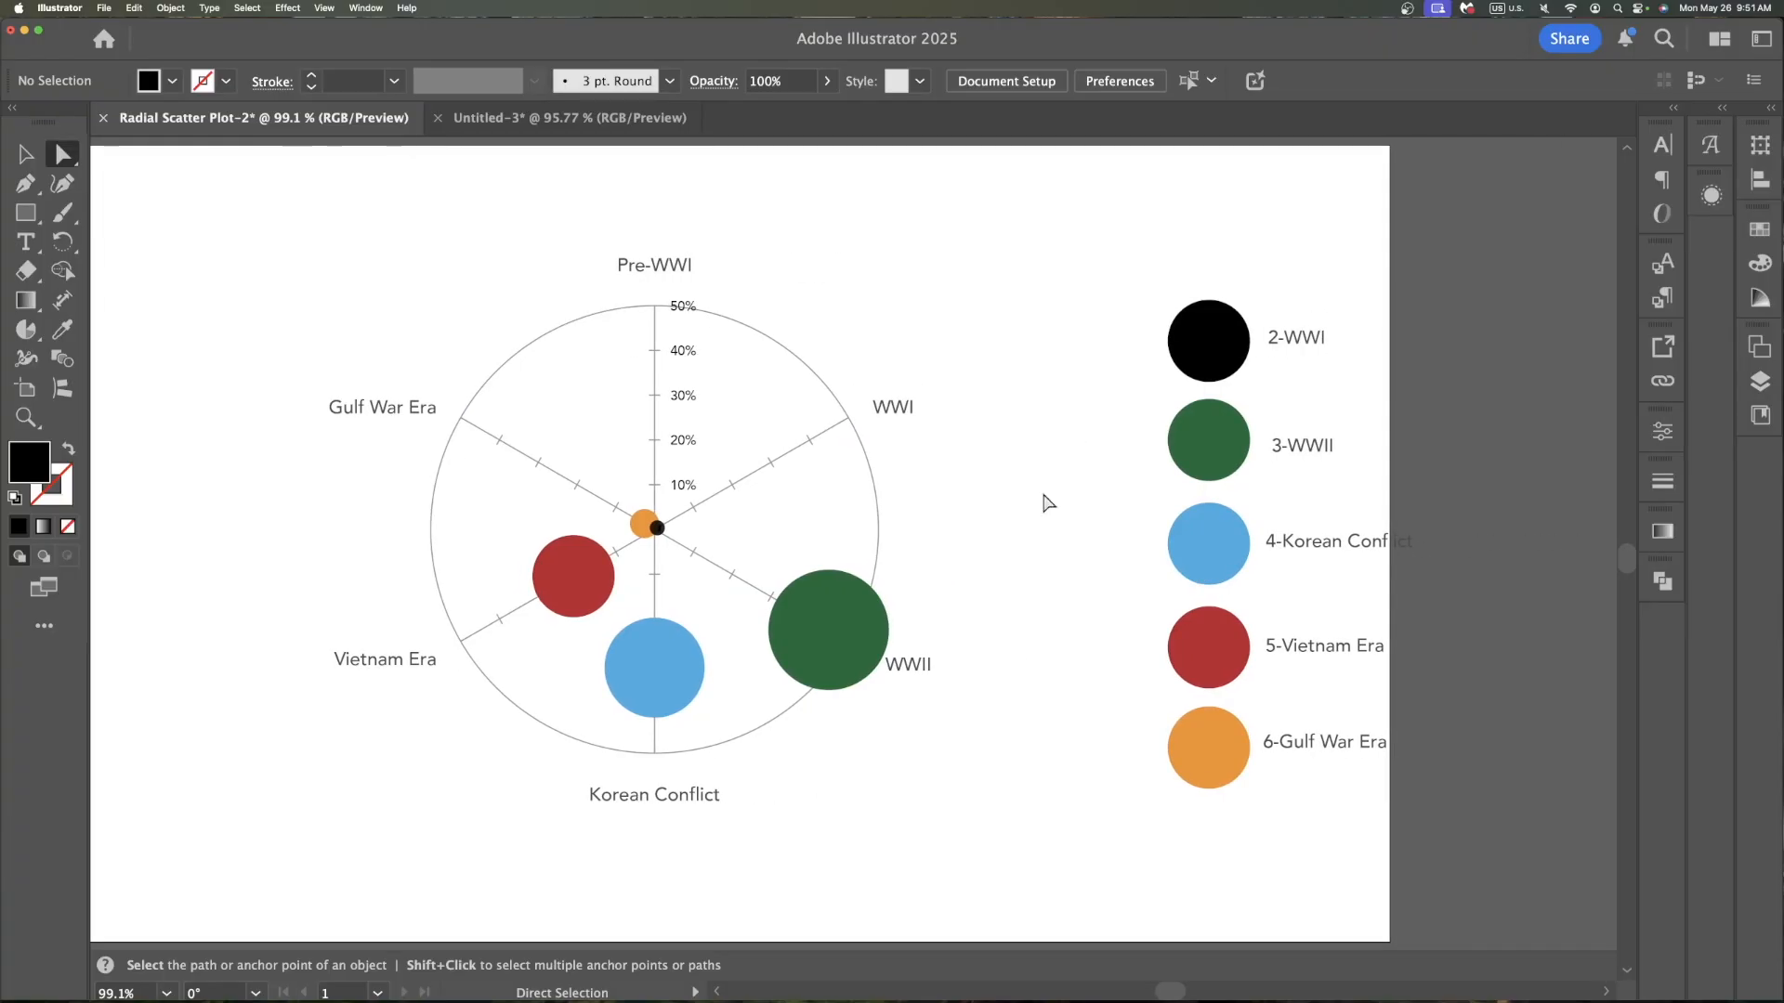
scroll(1162, 883, "down", 2)
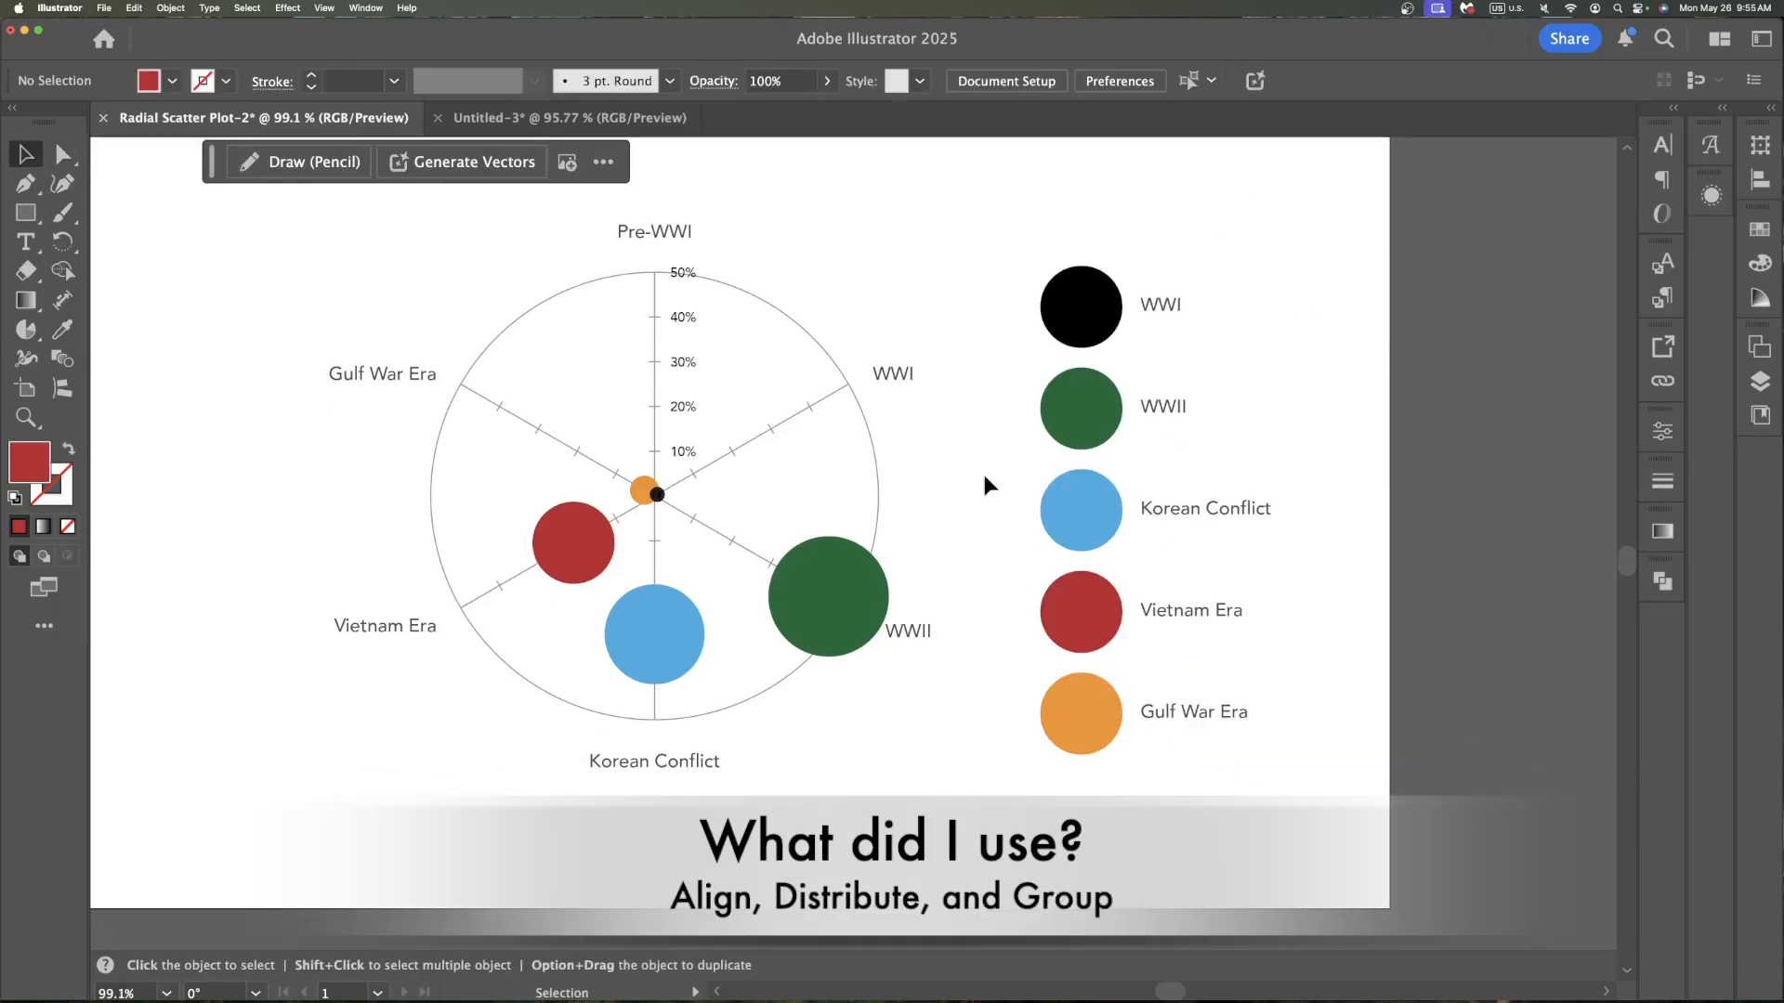
scroll(983, 477, "up", 1)
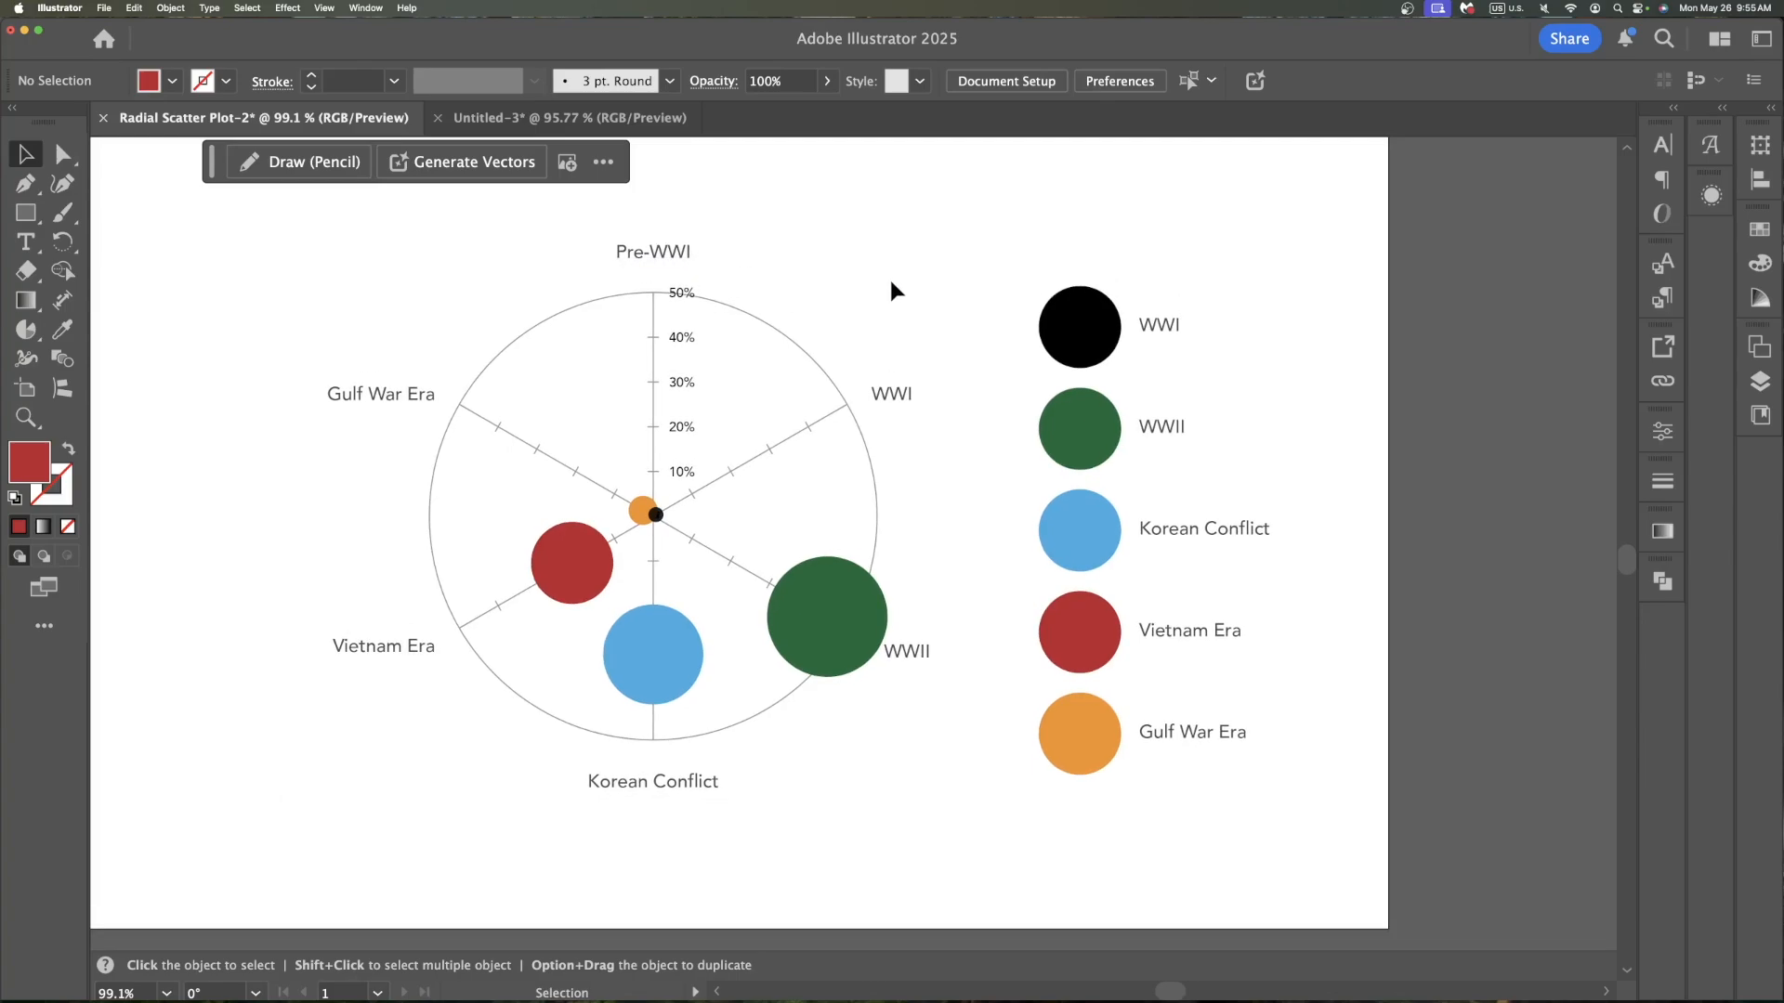
scroll(890, 282, "up", 1)
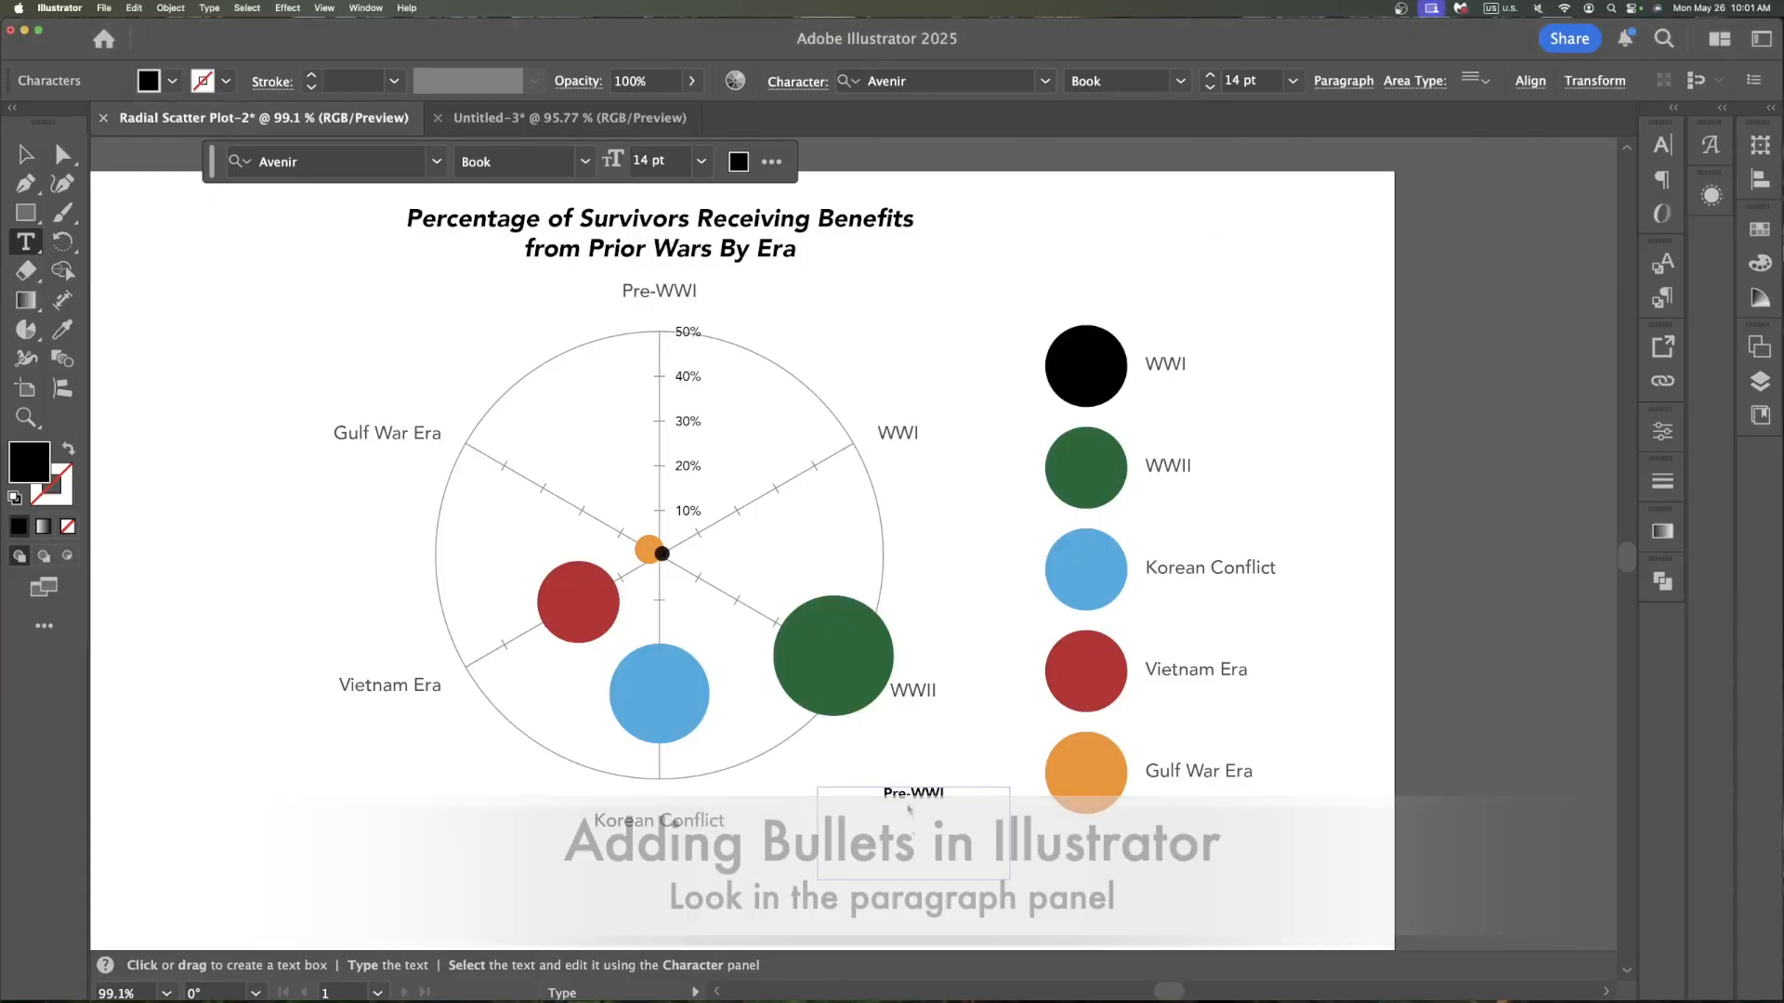
left_click(1354, 81)
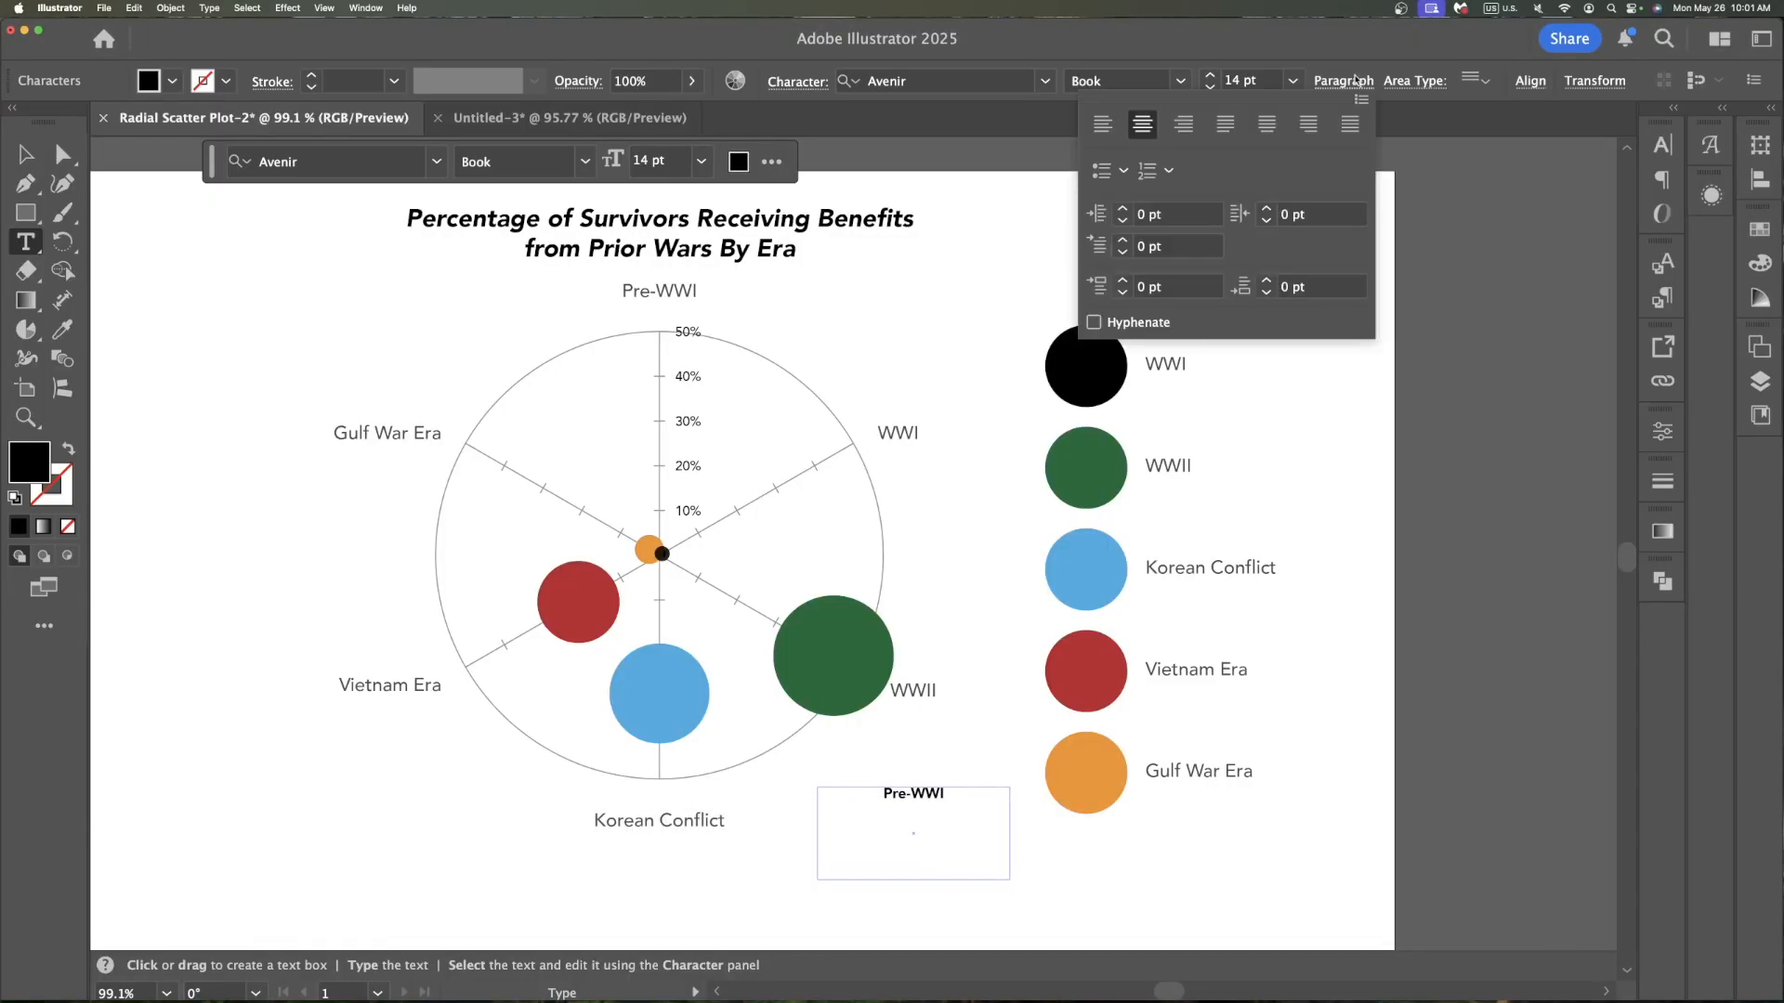
left_click(1108, 174)
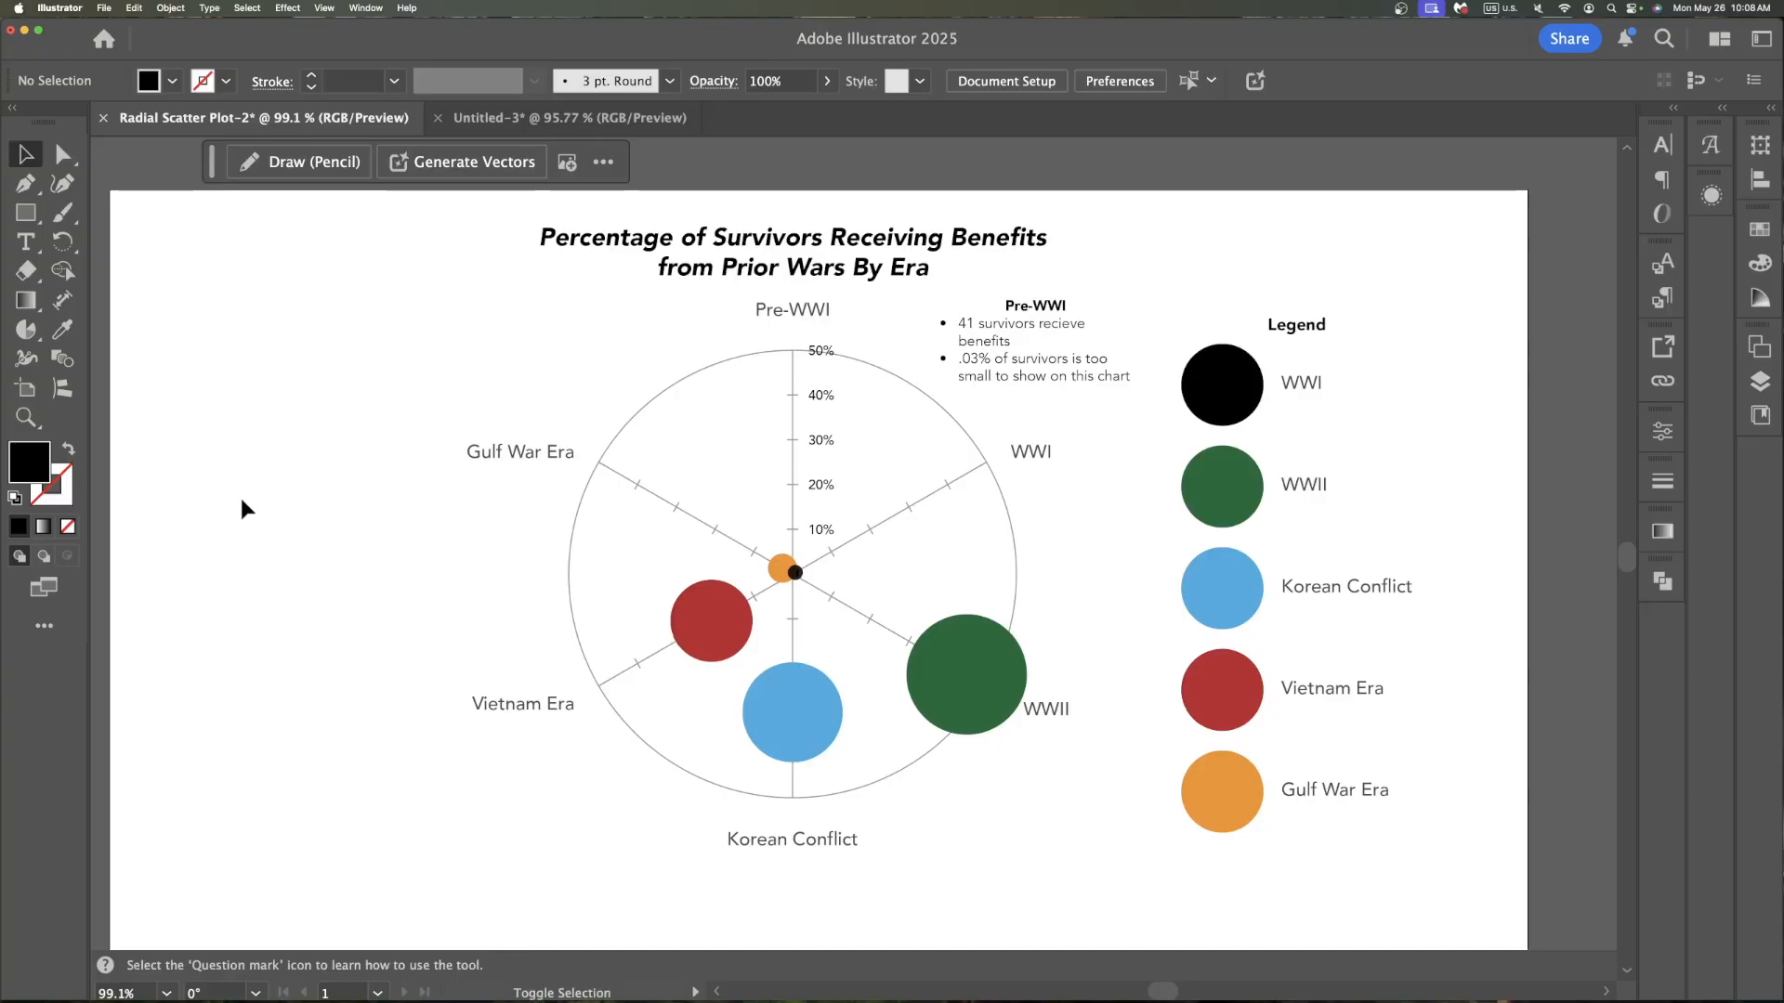
Resize the artboard by moving its left and right edges inward to about 985 px wide
key("shift+o")
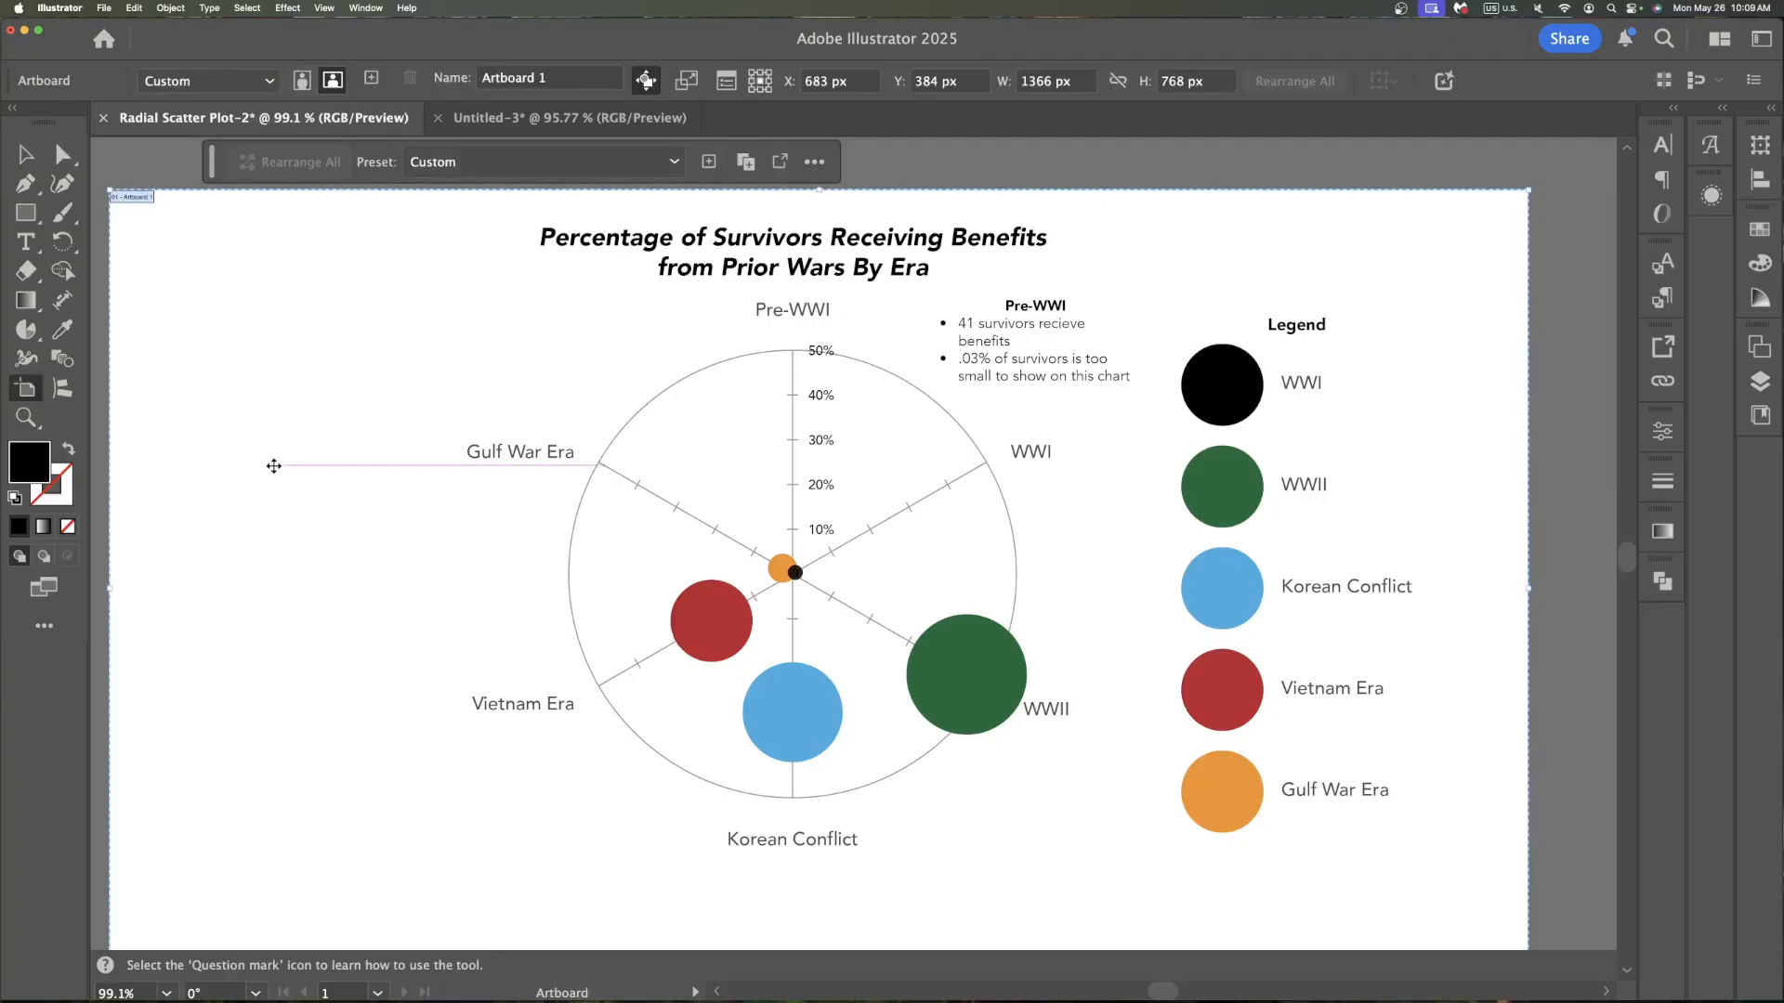
left_click_drag(109, 589, 437, 598)
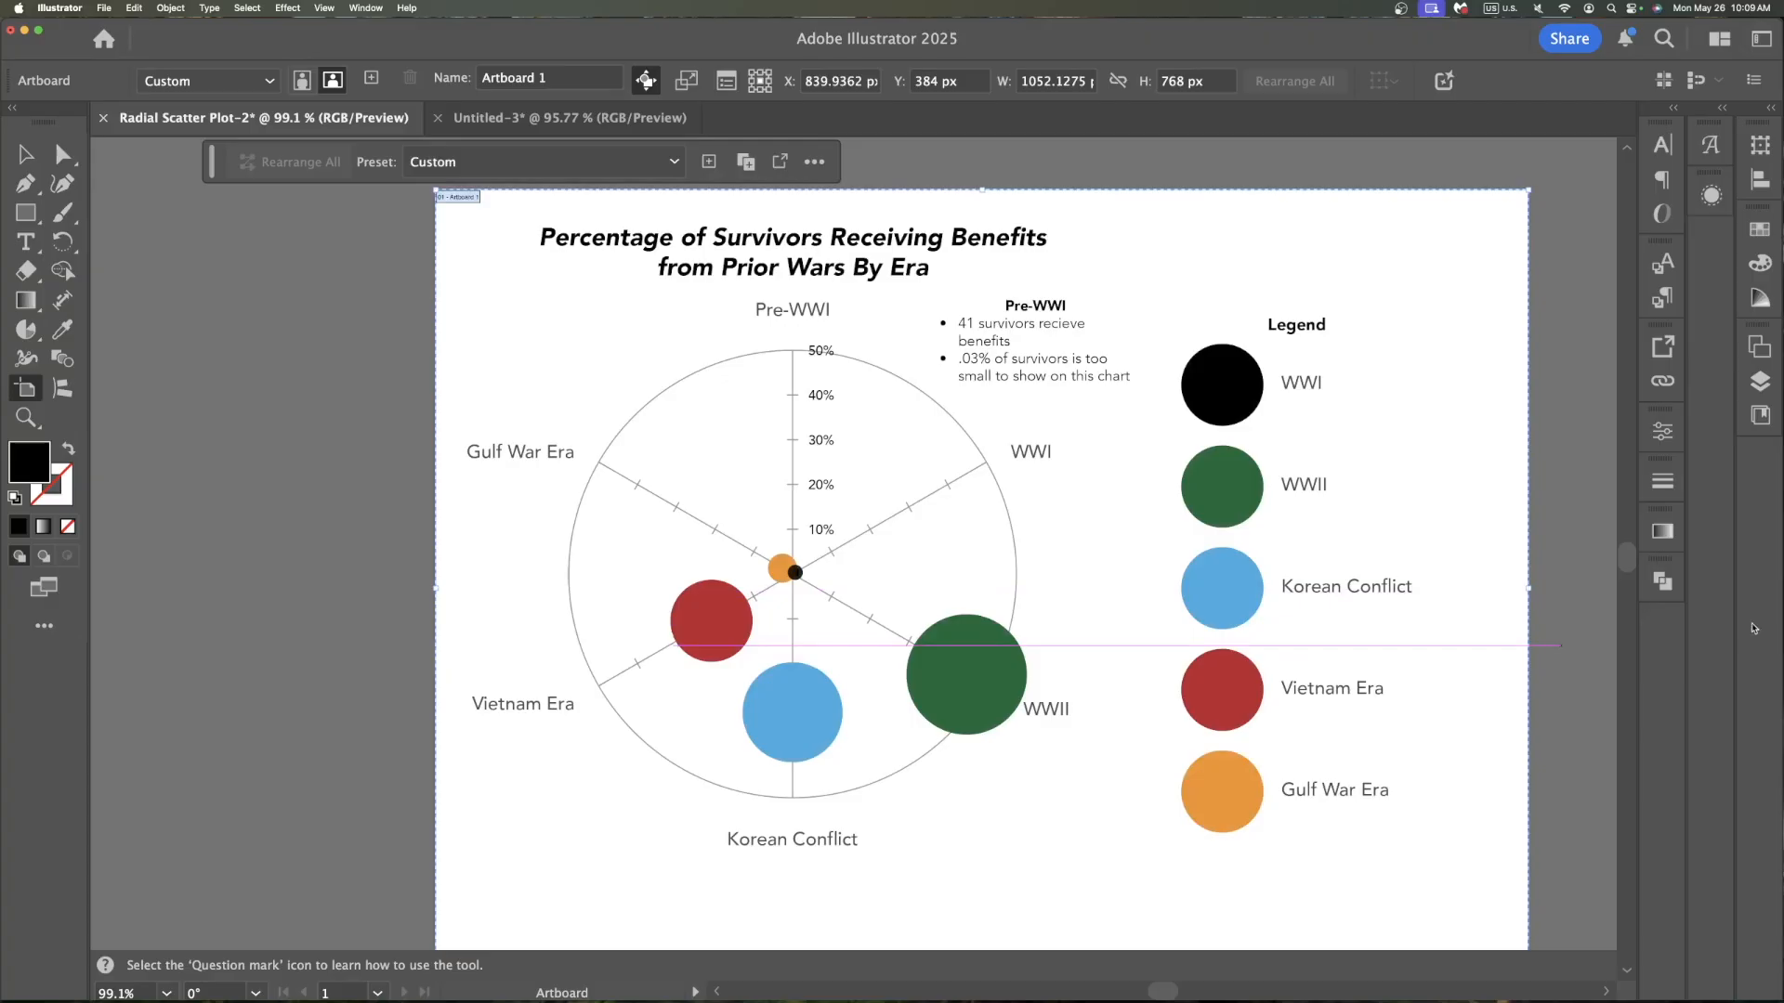
left_click_drag(1528, 592, 1462, 598)
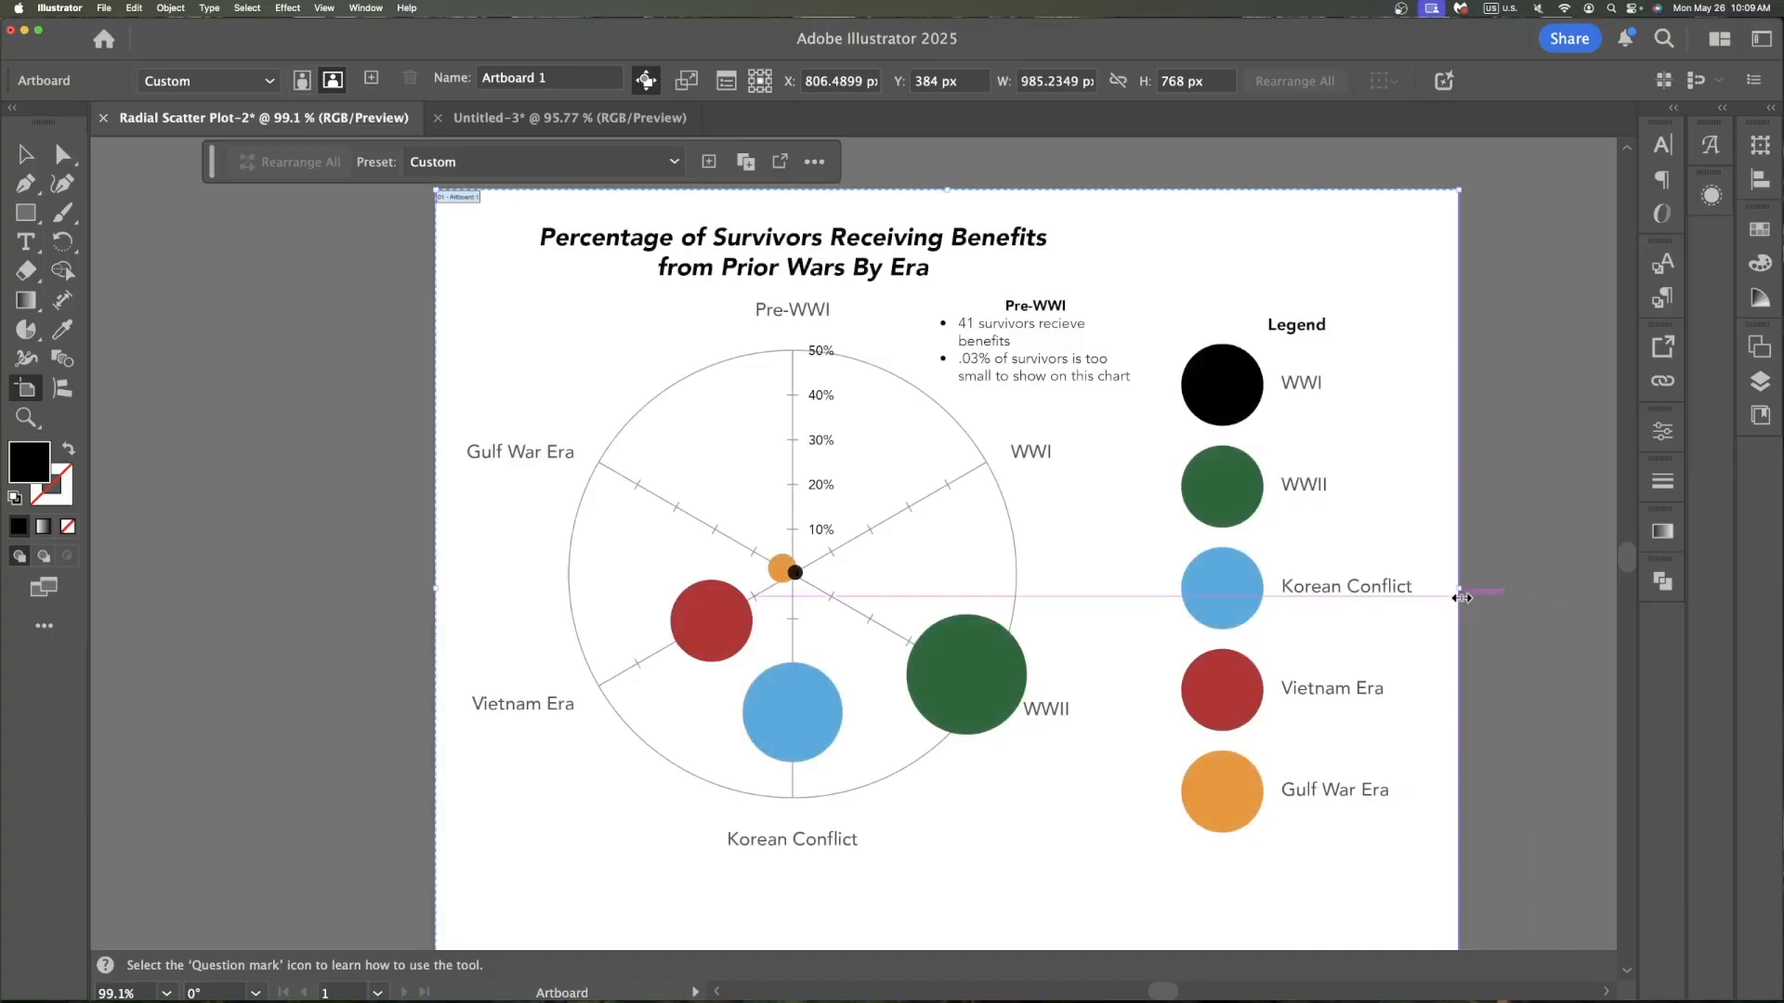
key("a")
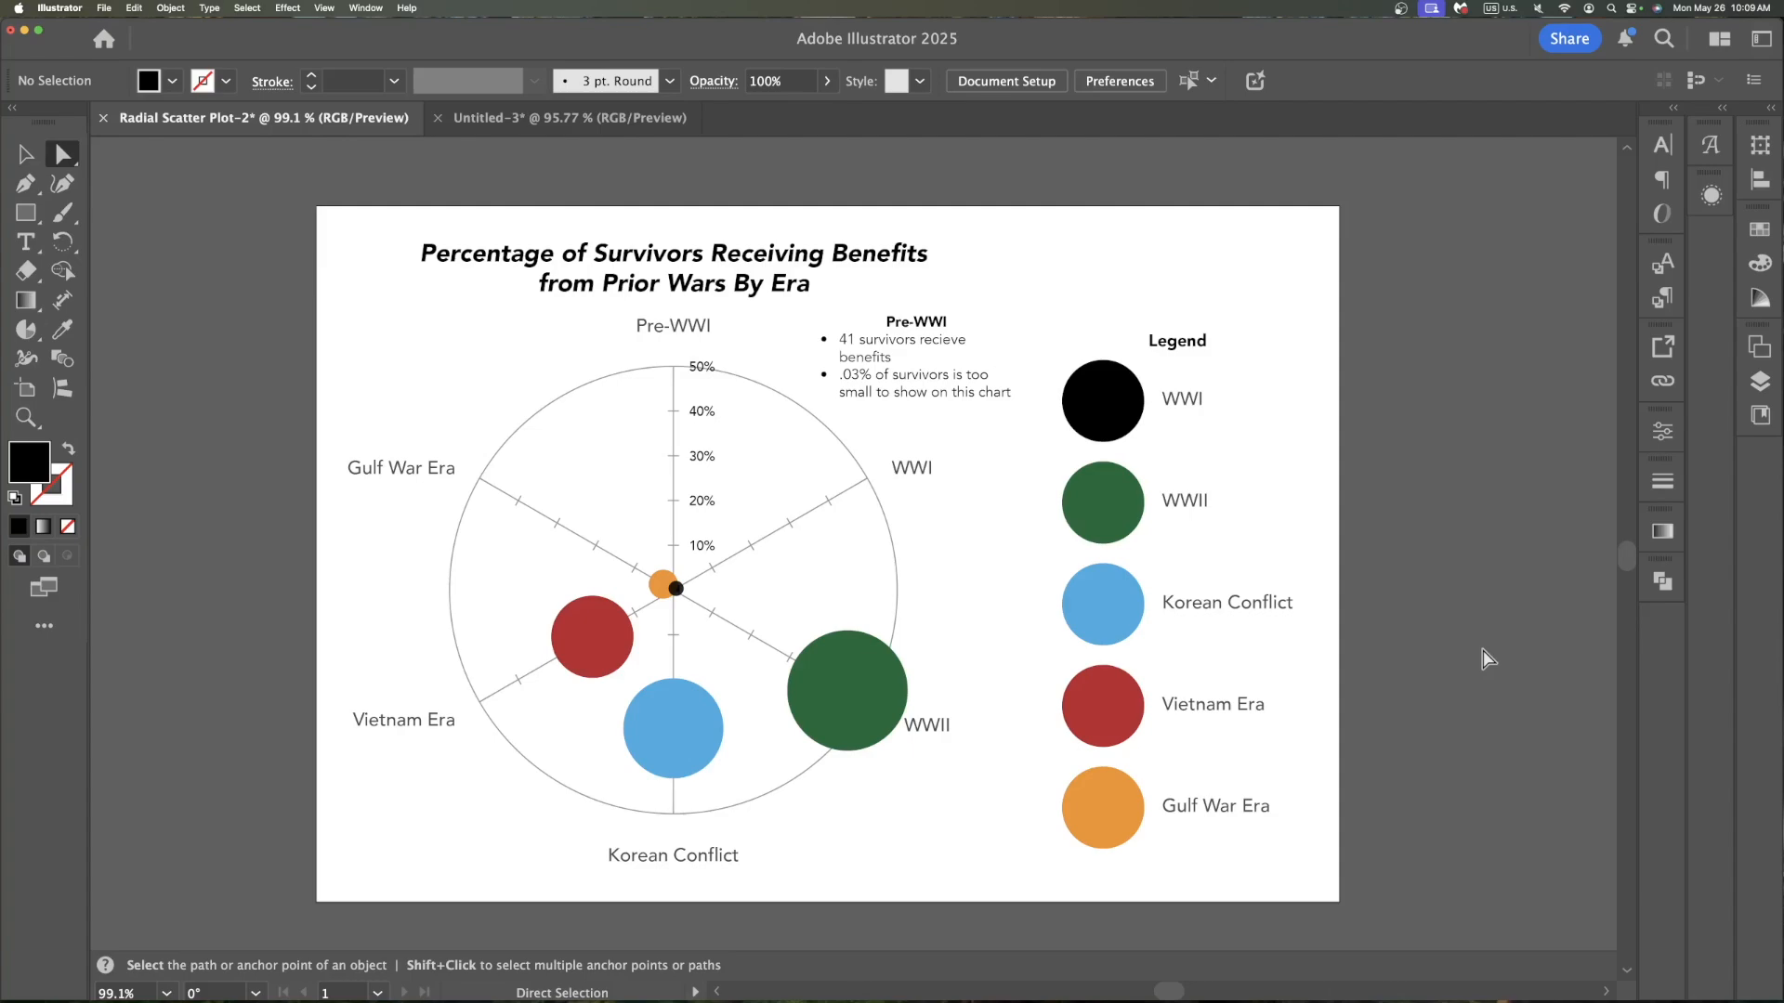